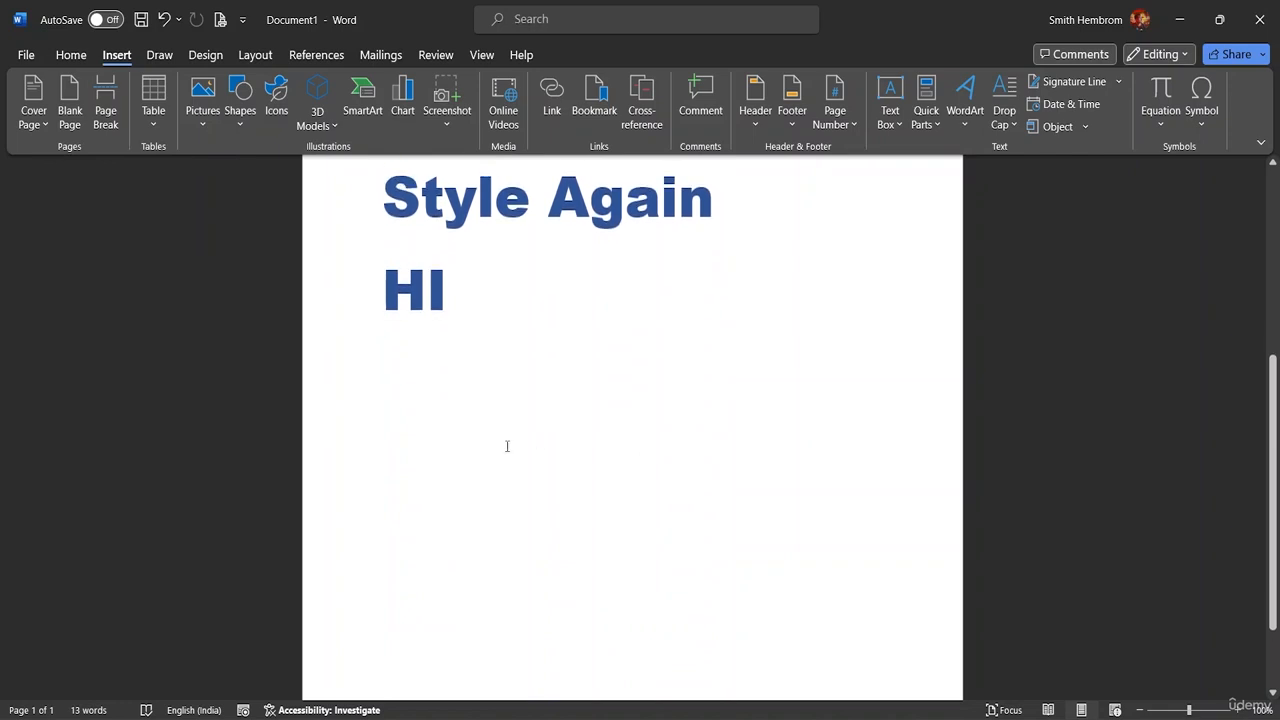
Step: Insert a blank page after the list item "Two" and review how the document is split across pages
scroll(300, 300, "up", 1)
left_click(69, 125)
scroll(647, 330, "up", 10)
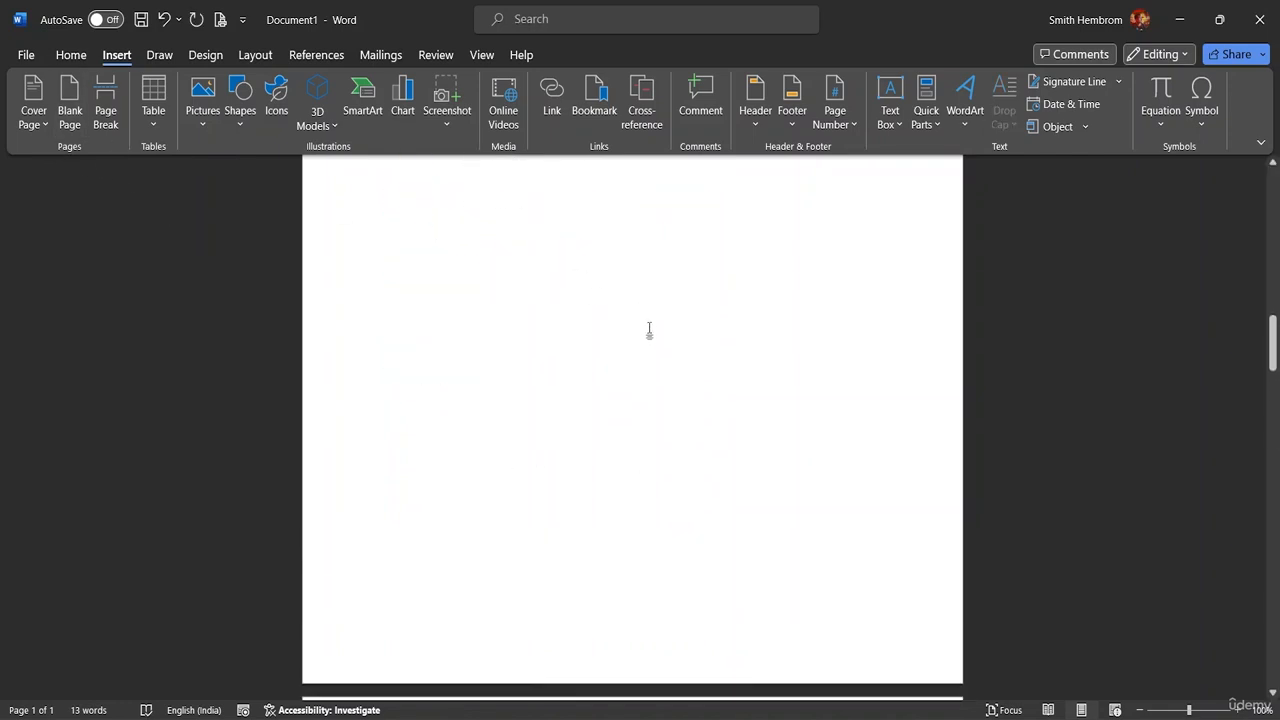
scroll(647, 330, "up", 5)
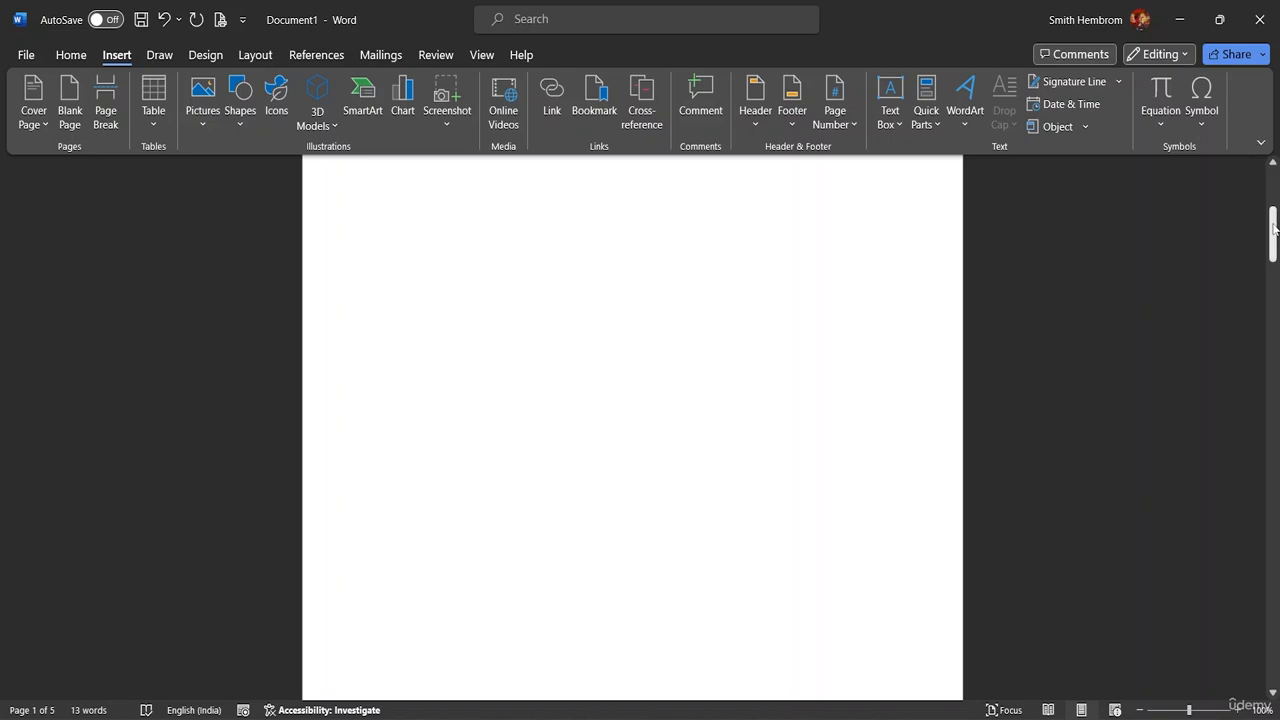
left_click_drag(1273, 235, 1222, 160)
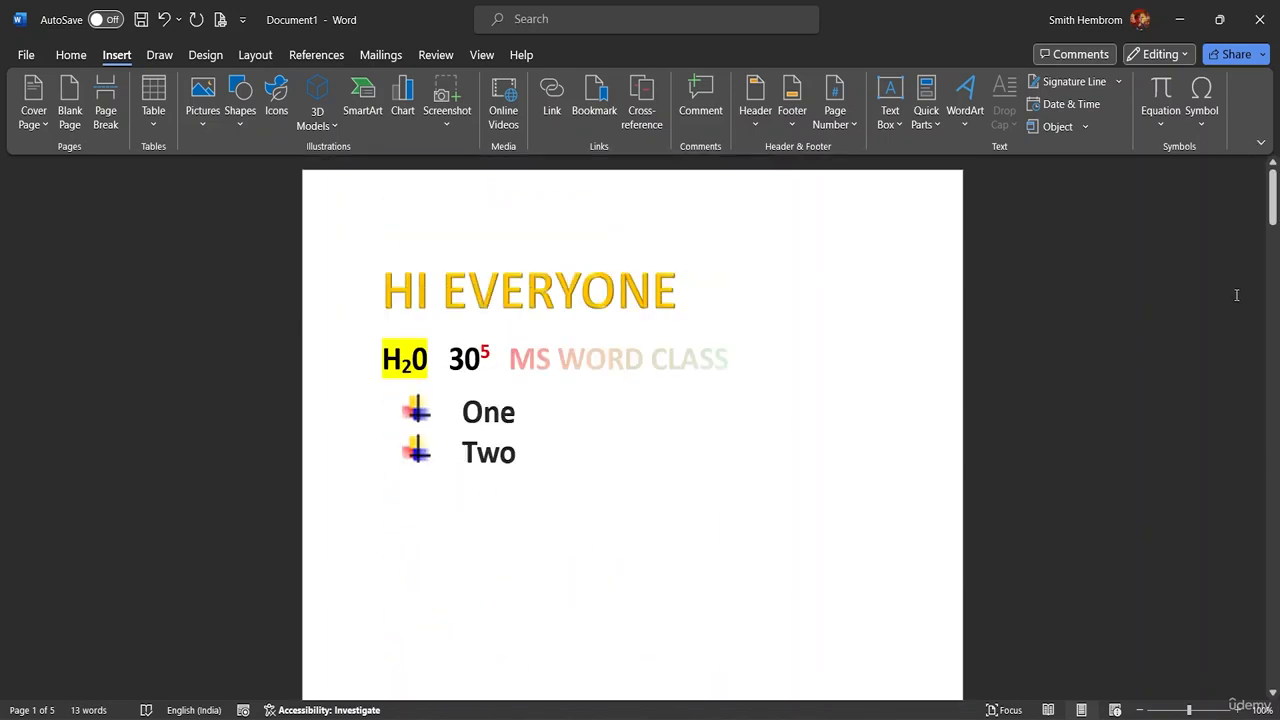
Step: Undo the blank page insertion
key("ctrl+z")
key("ctrl+z")
key("ctrl+z")
key("ctrl+z")
scroll(747, 404, "up", 1)
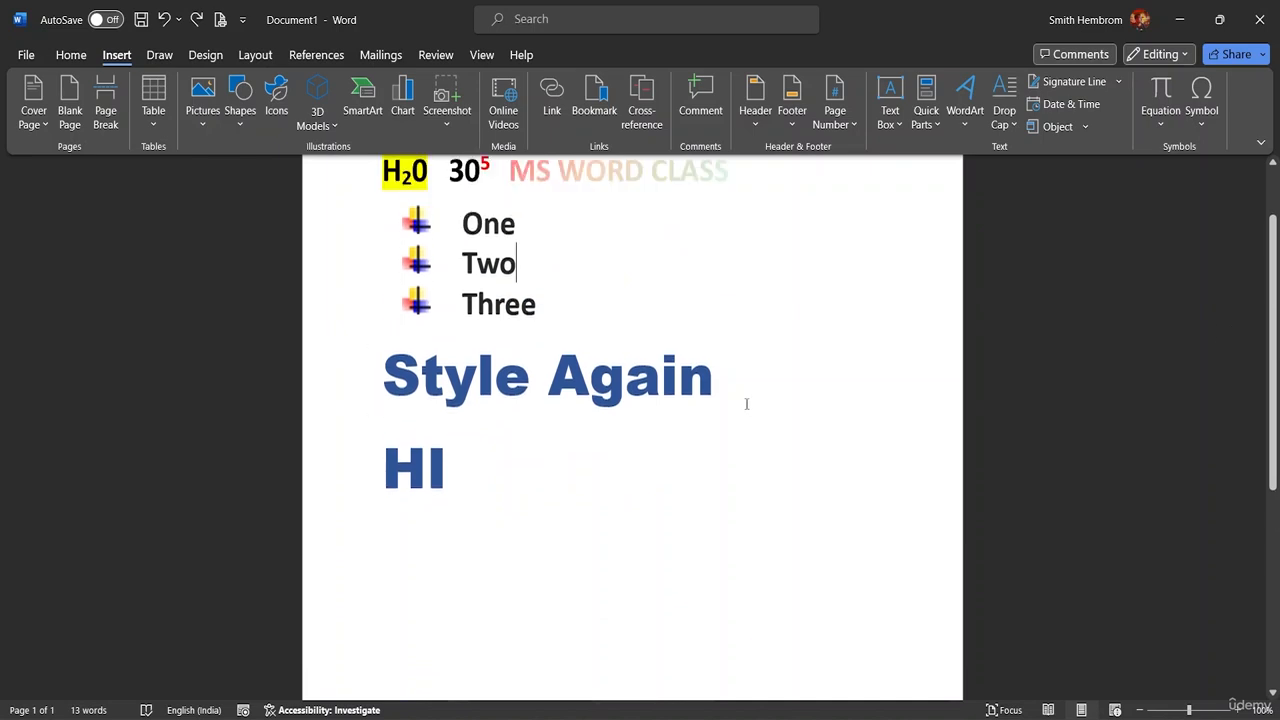
Step: Add a new line below the heading "HI" and insert a table with four columns and two rows there
scroll(746, 404, "up", 1)
scroll(743, 386, "down", 2)
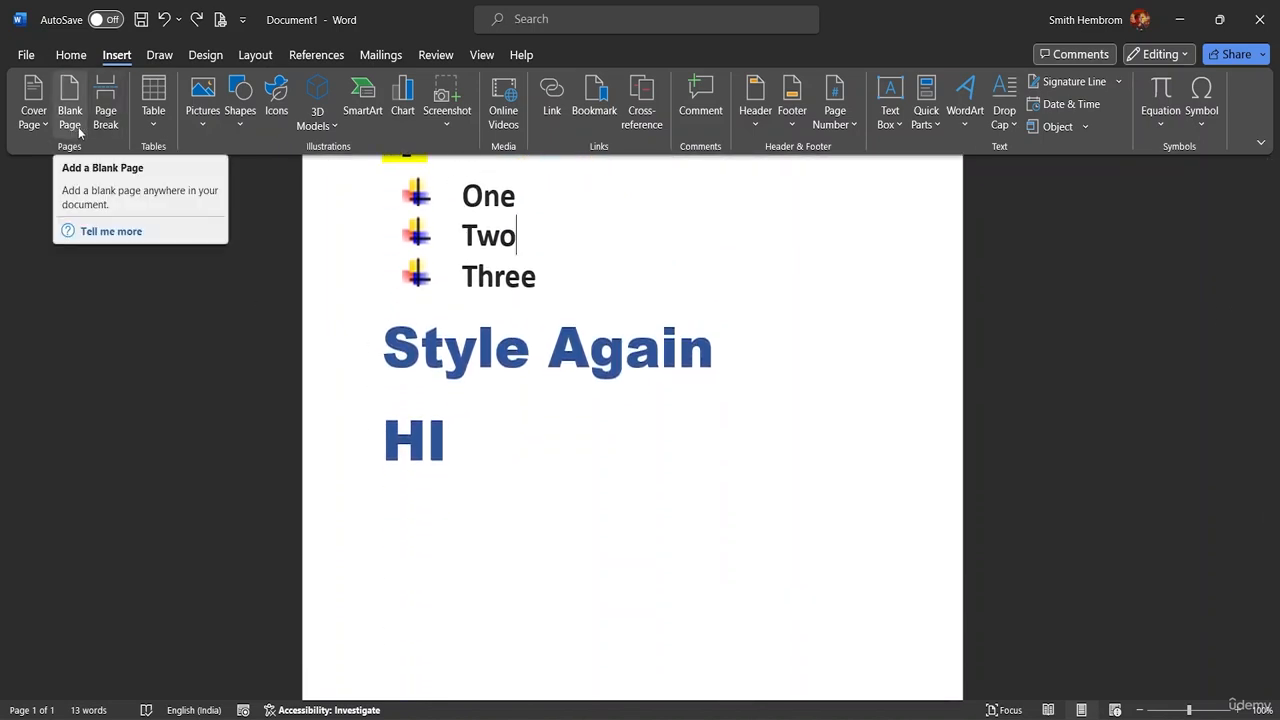
left_click(156, 132)
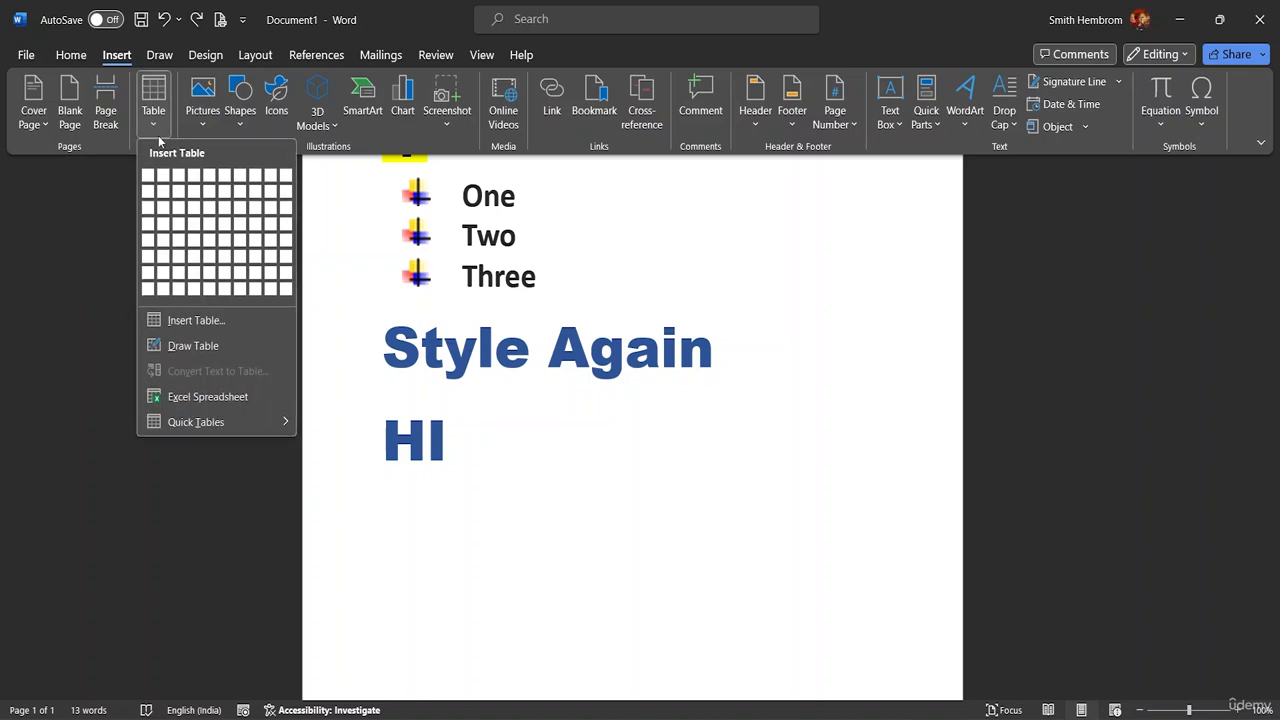
left_click(477, 522)
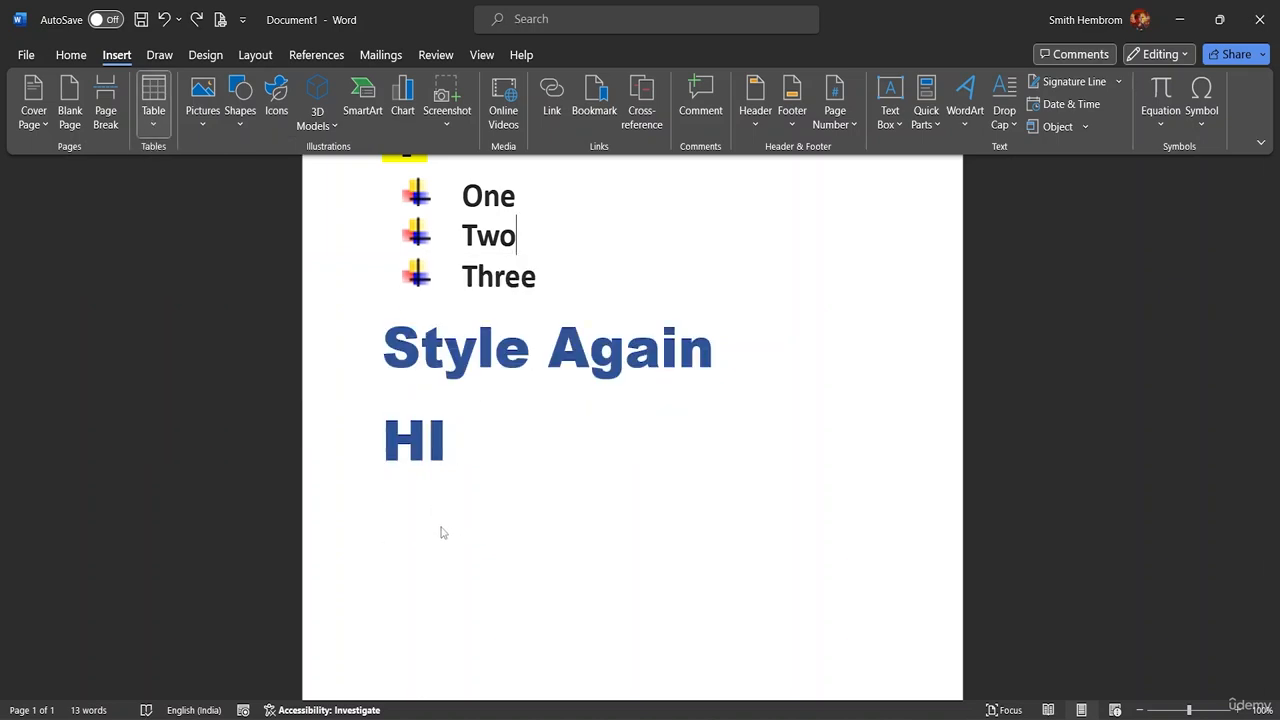
left_click(497, 467)
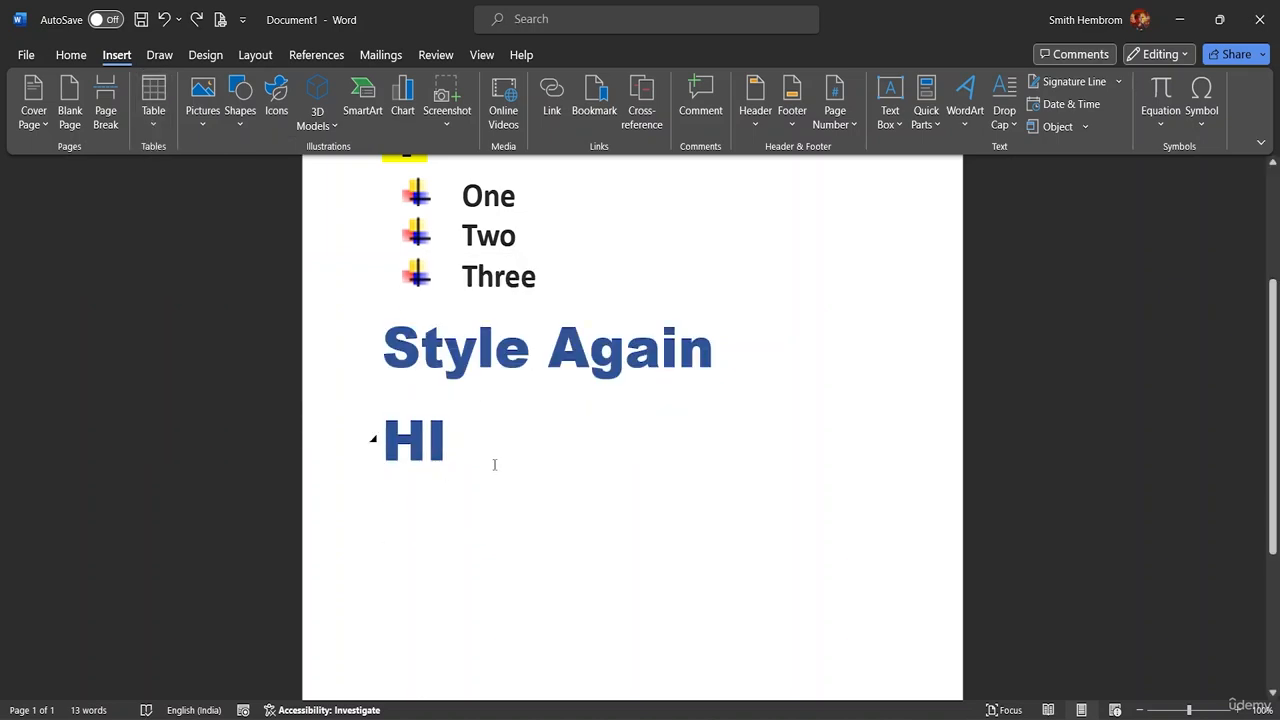
key("Return")
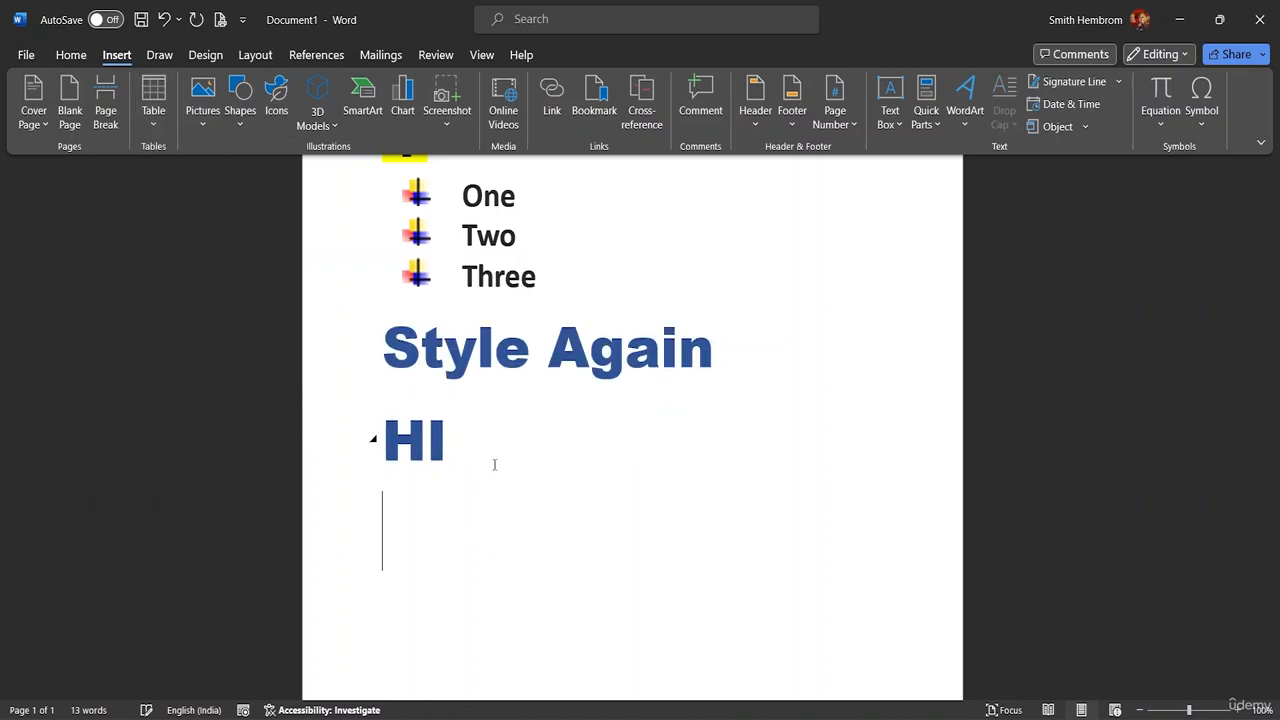
left_click(154, 125)
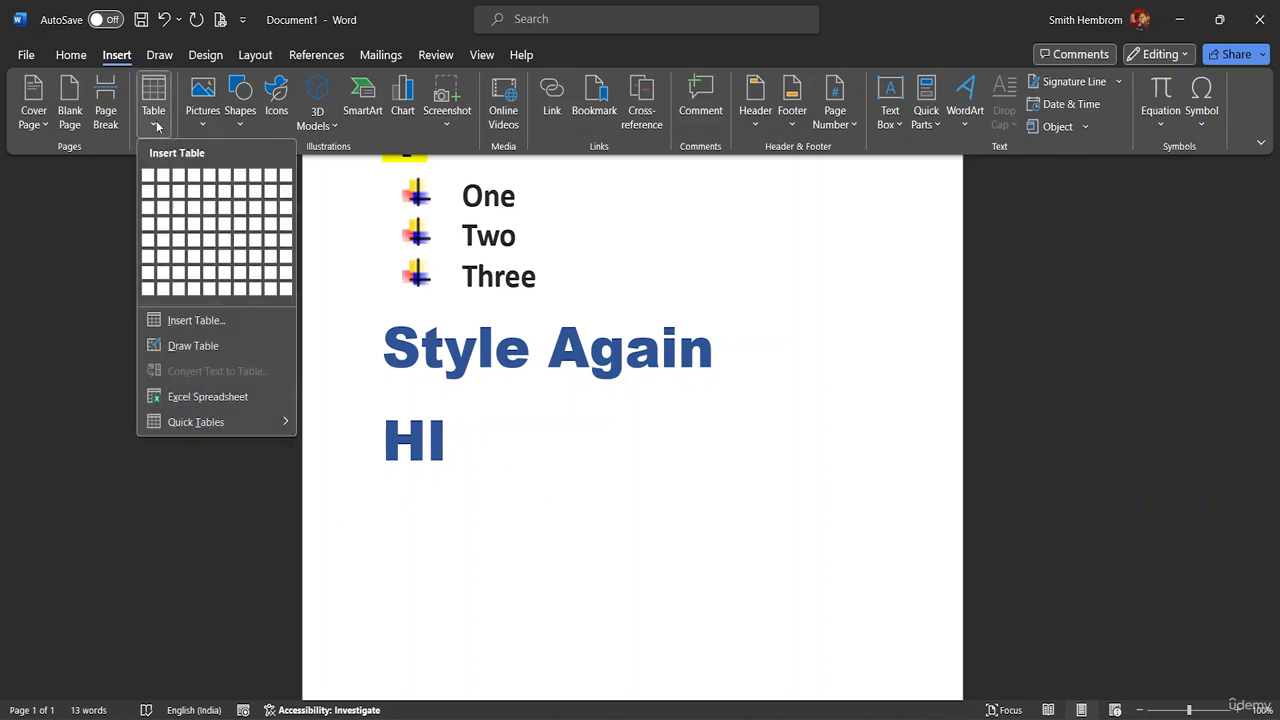
left_click(200, 197)
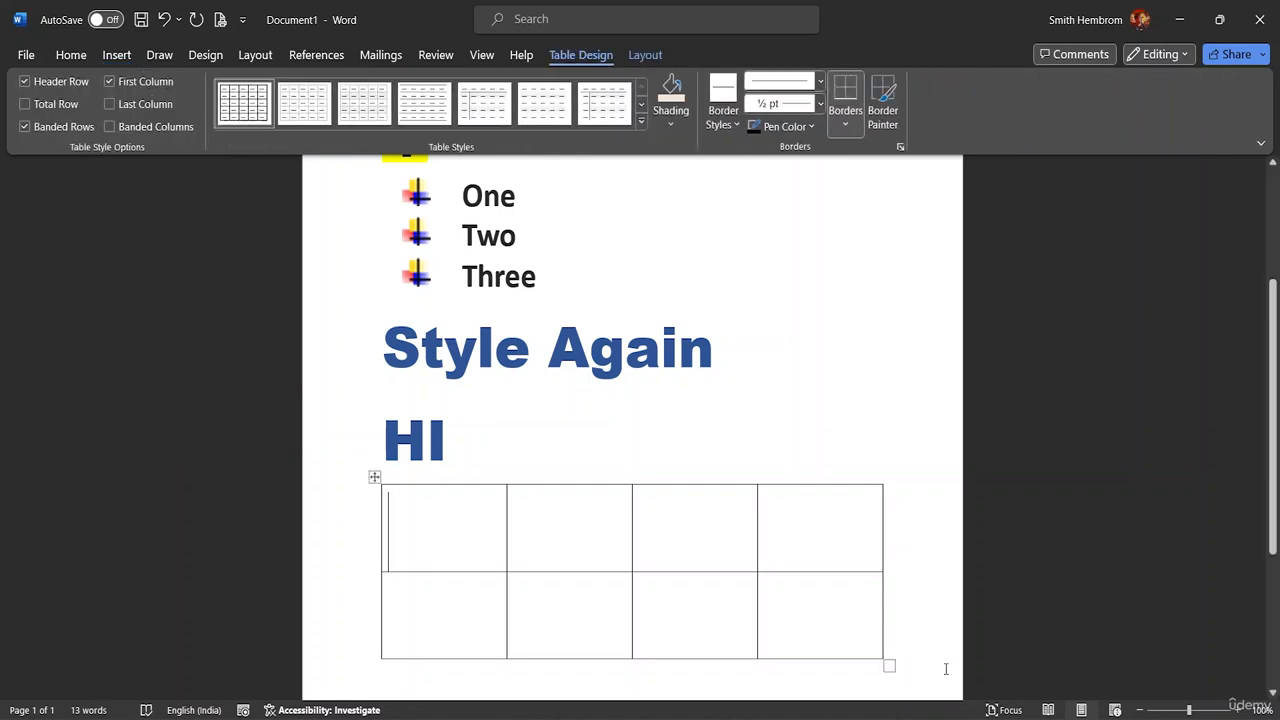
Step: Select the whole table and try to shrink it from its lower-right corner
left_click(888, 665)
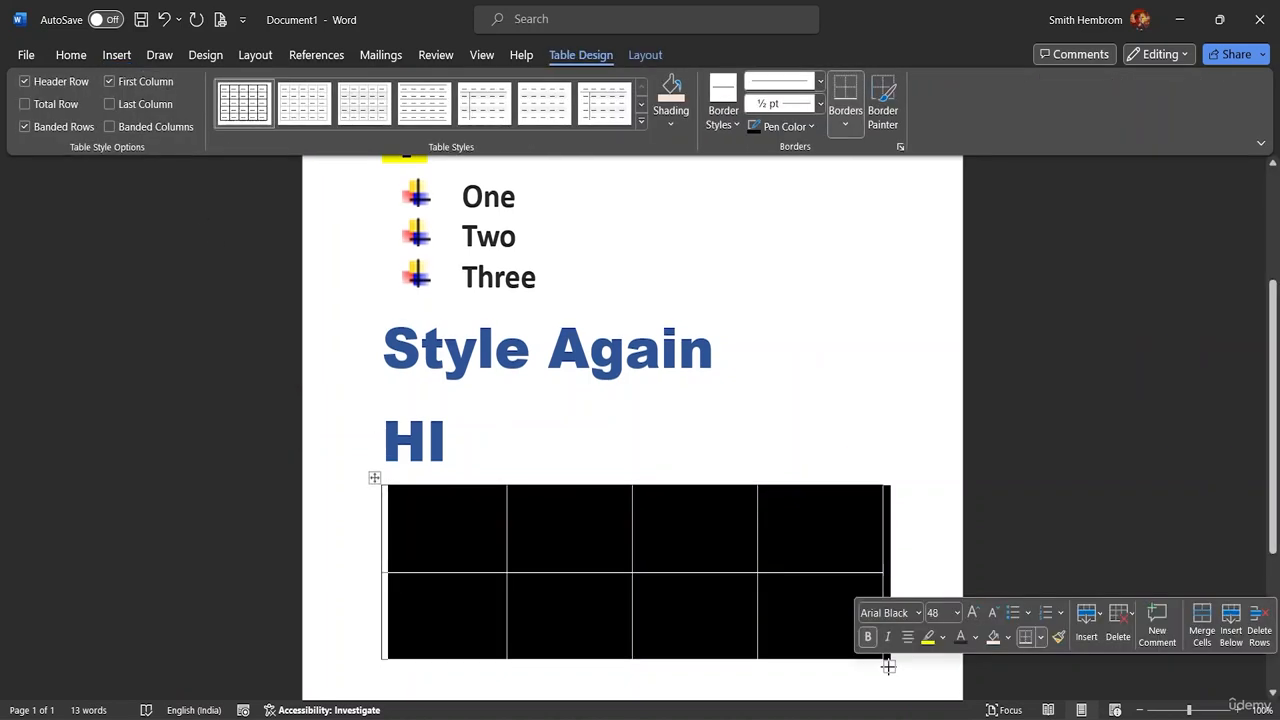
left_click(200, 210)
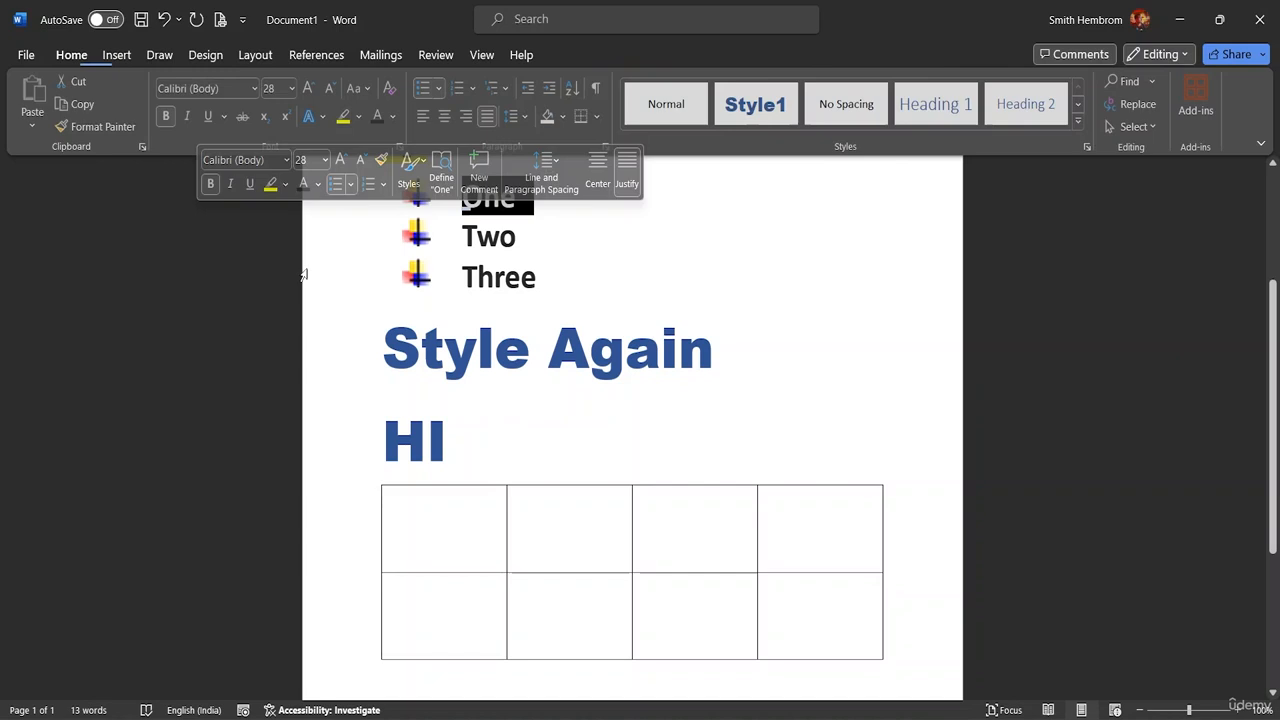
left_click(608, 483)
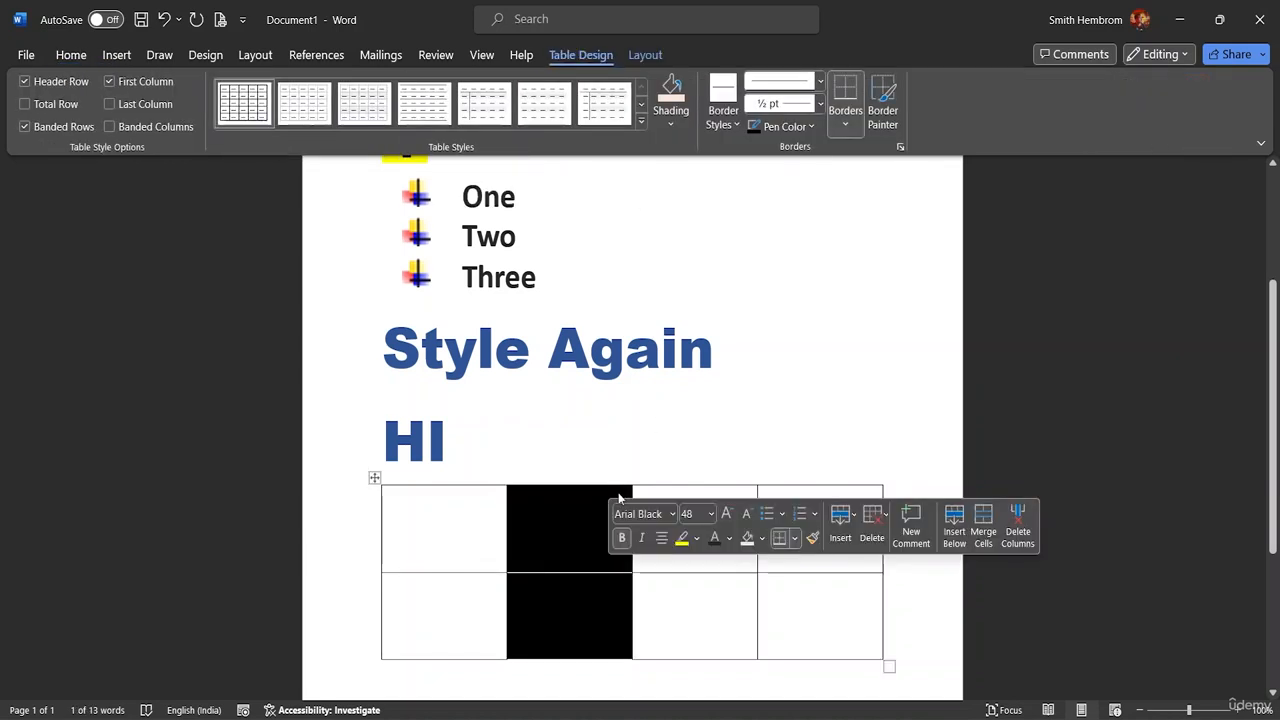
left_click(457, 491)
left_click(375, 478)
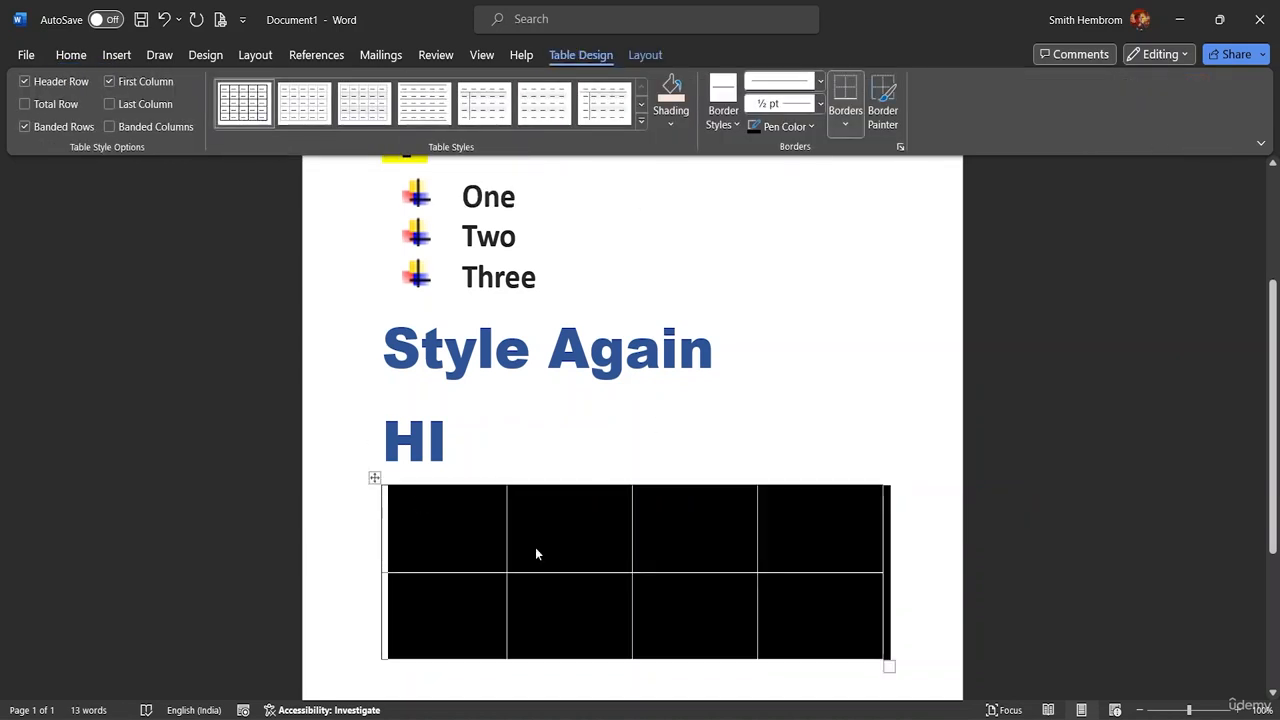
mouse_move(887, 666)
left_mouse_down()
mouse_move(806, 623)
mouse_move(893, 630)
mouse_move(906, 649)
mouse_move(874, 623)
mouse_move(849, 551)
mouse_move(909, 563)
mouse_move(908, 611)
mouse_move(880, 574)
mouse_move(885, 549)
mouse_move(884, 642)
left_mouse_up()
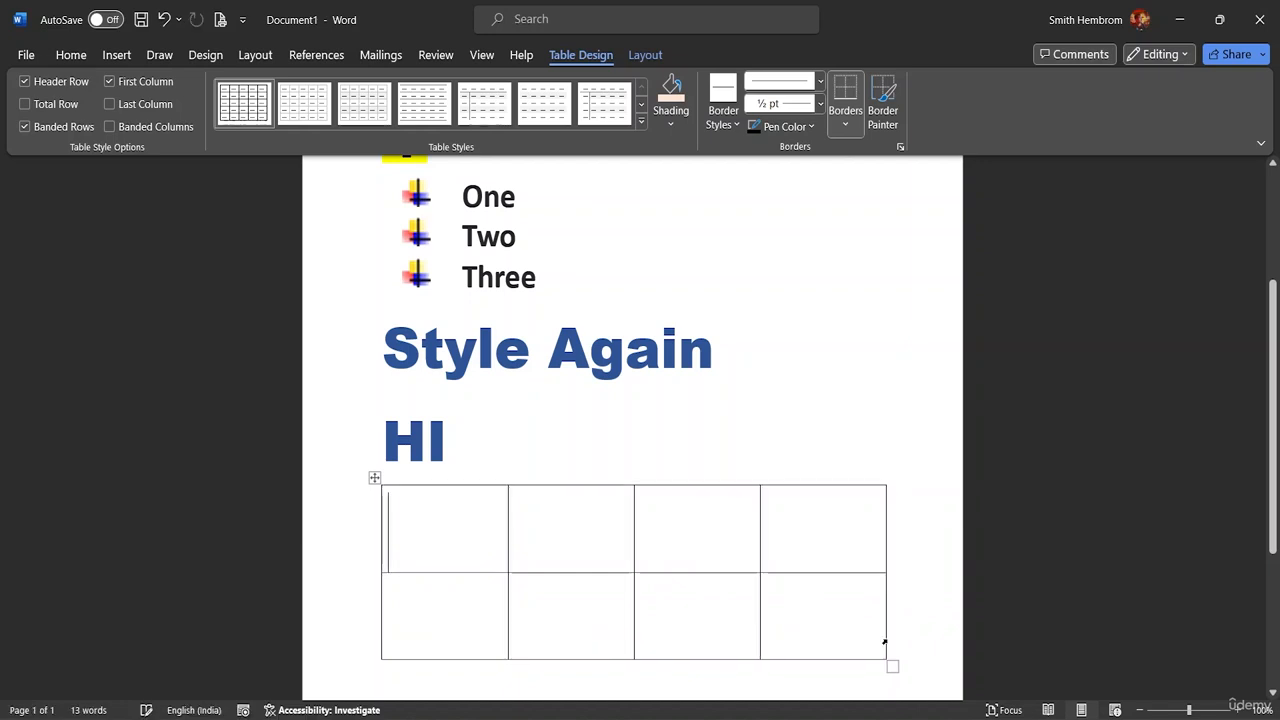
left_click(375, 478)
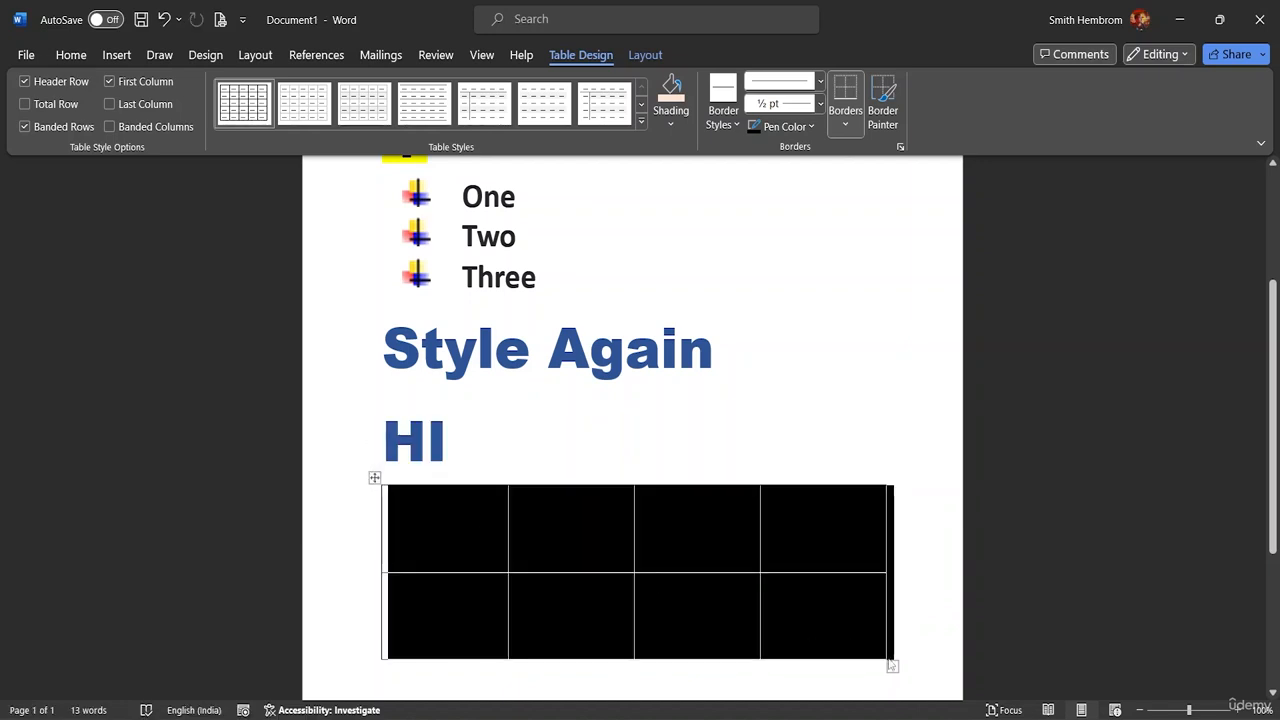
left_click_drag(892, 665, 880, 545)
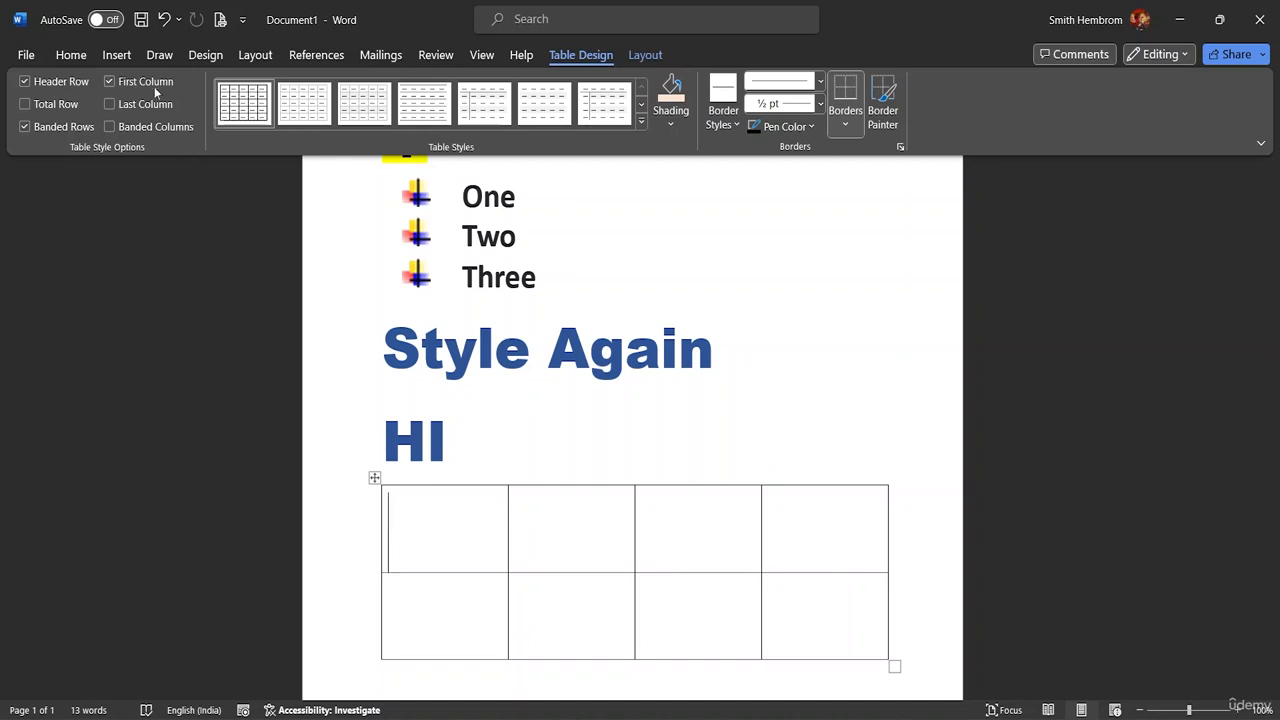
Step: Set the font size of all the table's cells to 16
left_click(71, 56)
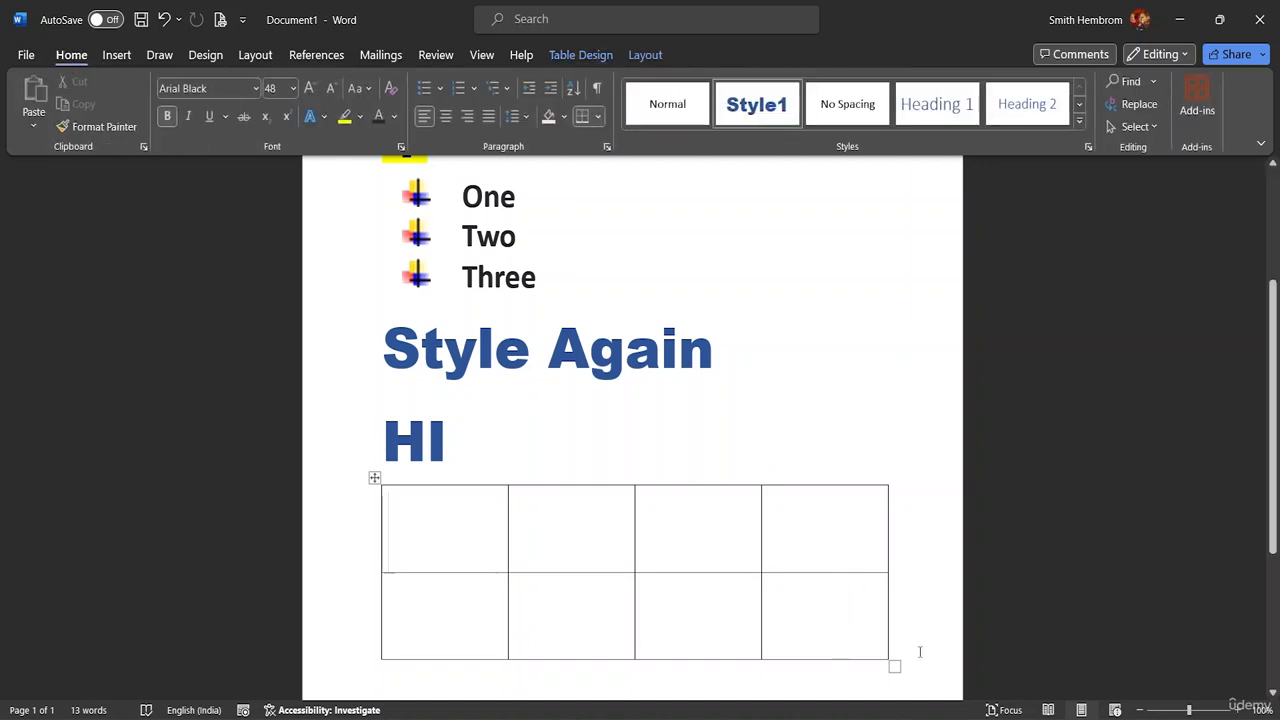
left_click(765, 637)
left_click_drag(765, 637, 467, 518)
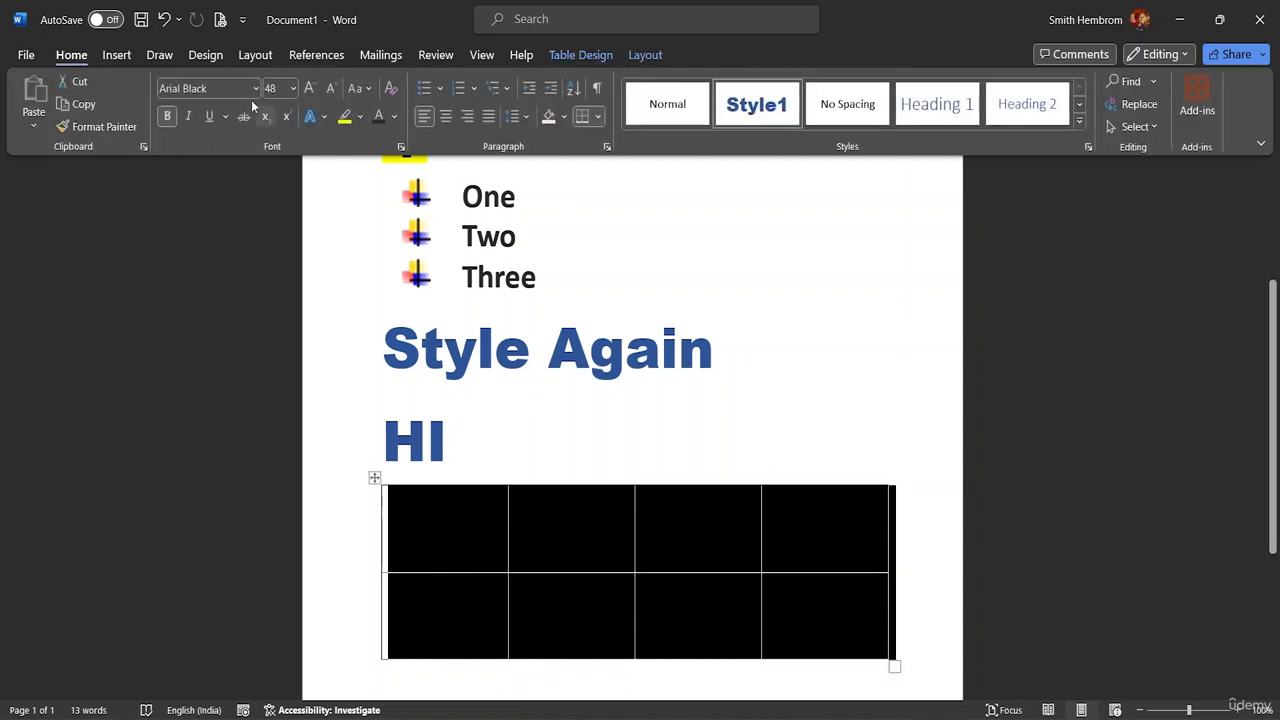
left_click(293, 88)
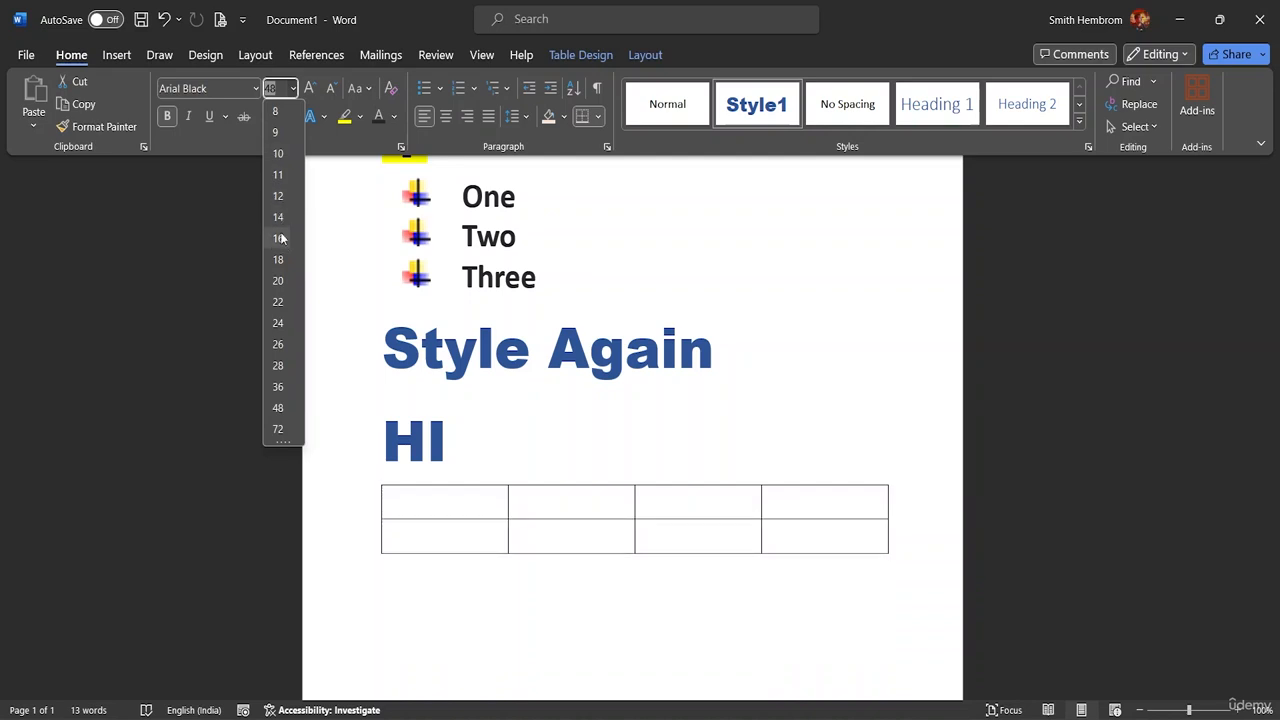
left_click(279, 238)
Step: Set the empty paragraph below the table to the Normal style with Calibri (Body) at size 11
left_click(508, 572)
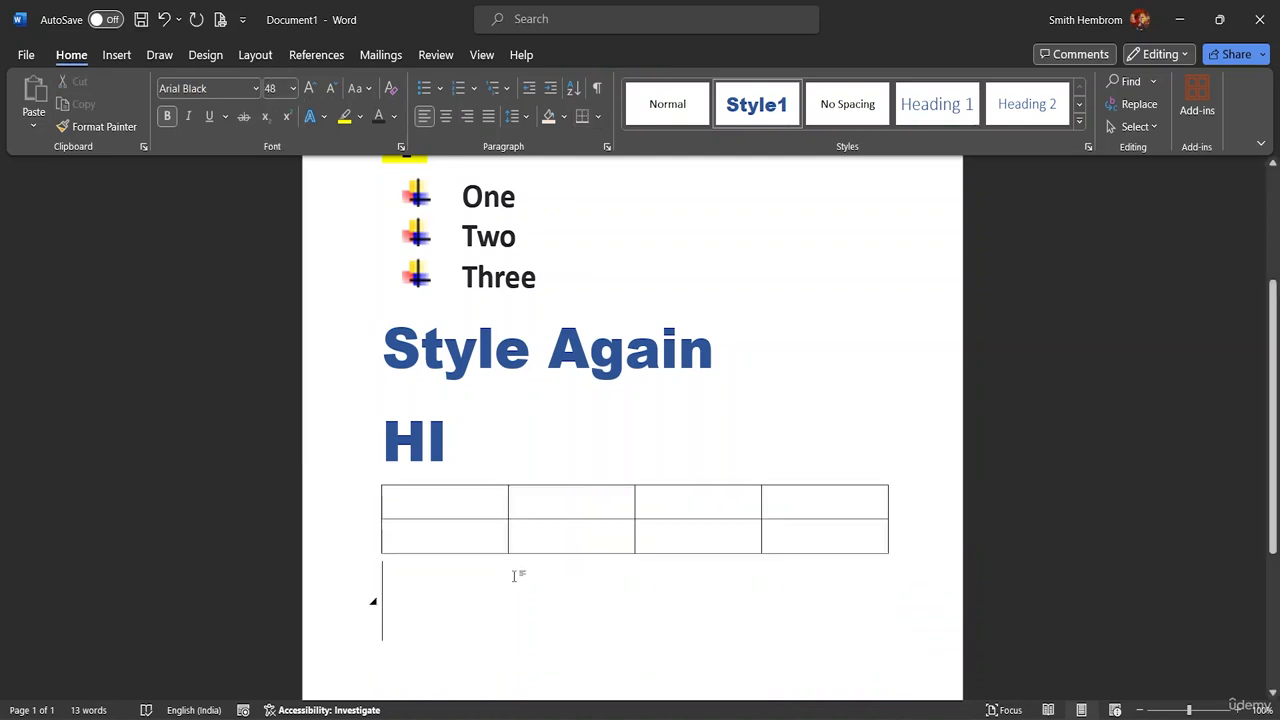
left_click(293, 88)
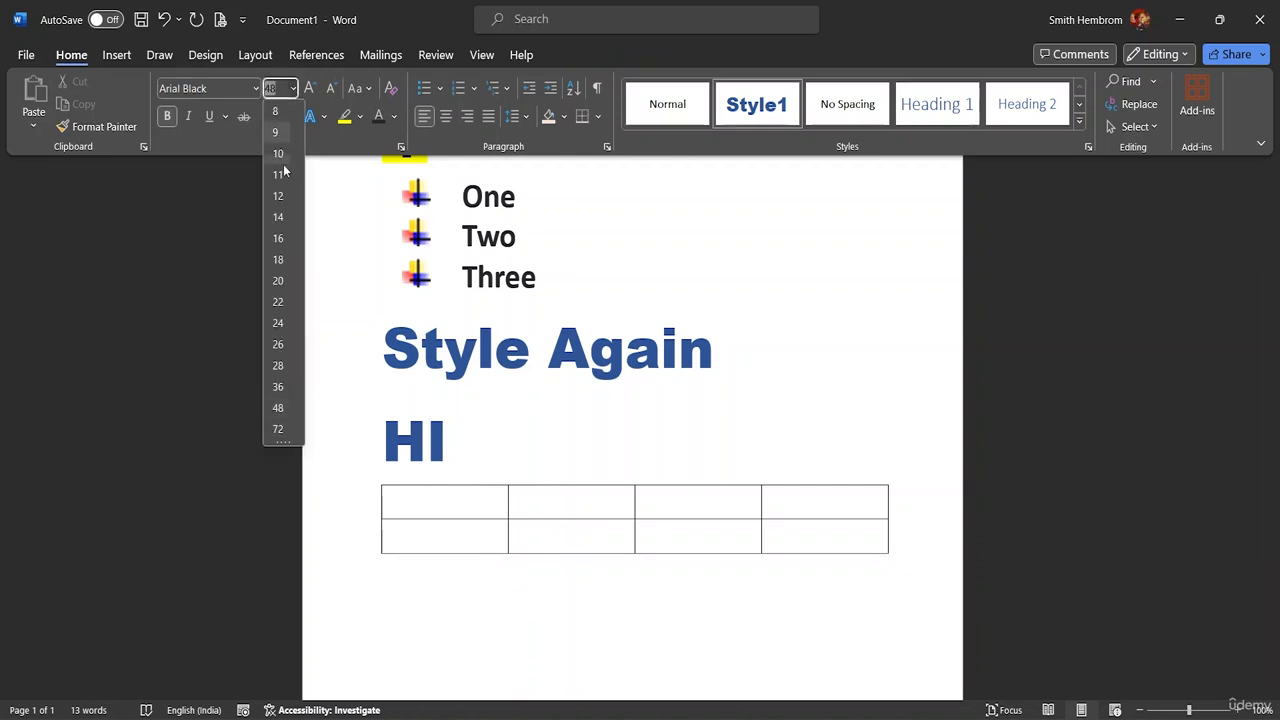
left_click(277, 267)
left_click(277, 267)
left_click(411, 594)
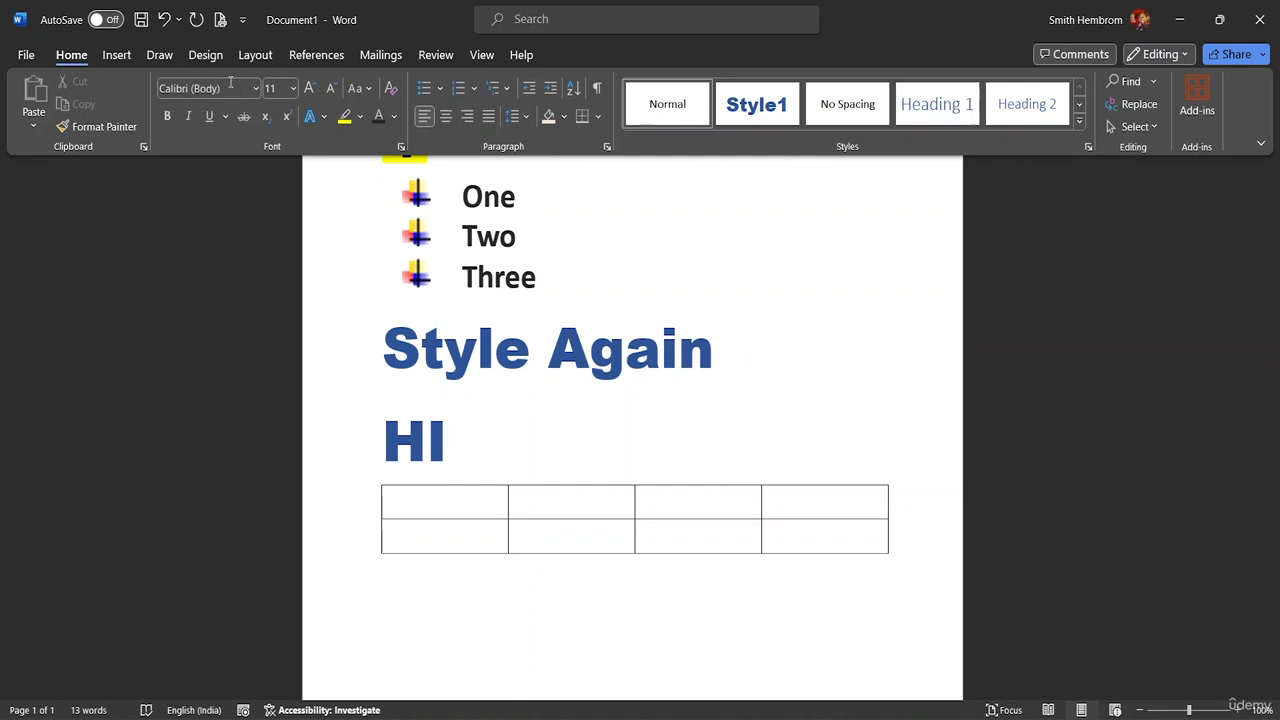
Step: Draw a teardrop shape about 4.2 cm high and 4.2 cm wide beside the list and the "Style Again" heading
left_click(116, 54)
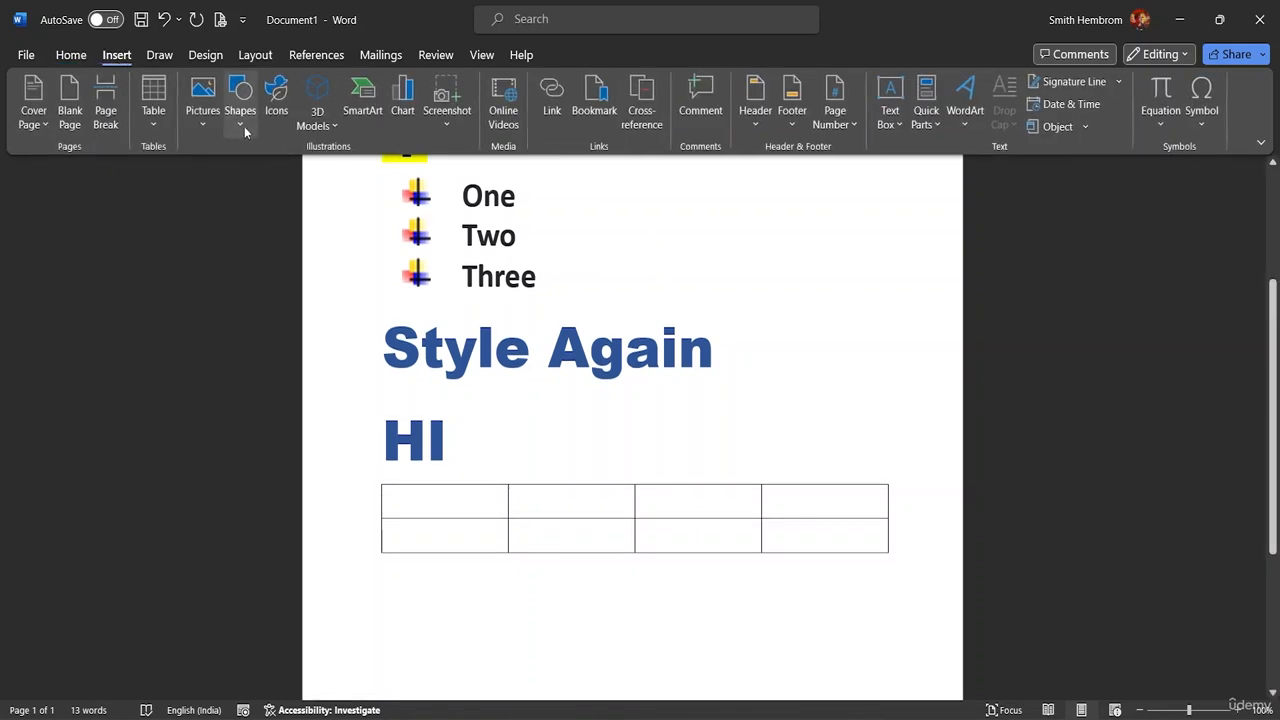
left_click(206, 124)
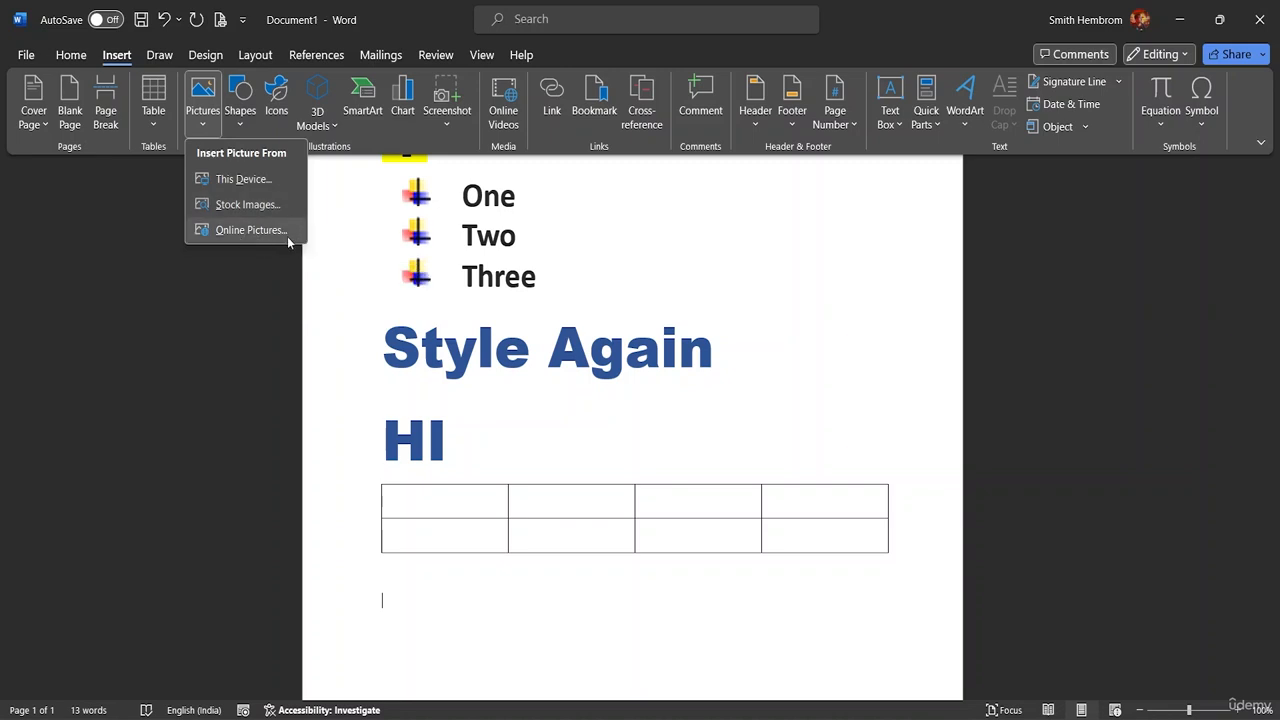
left_click(240, 118)
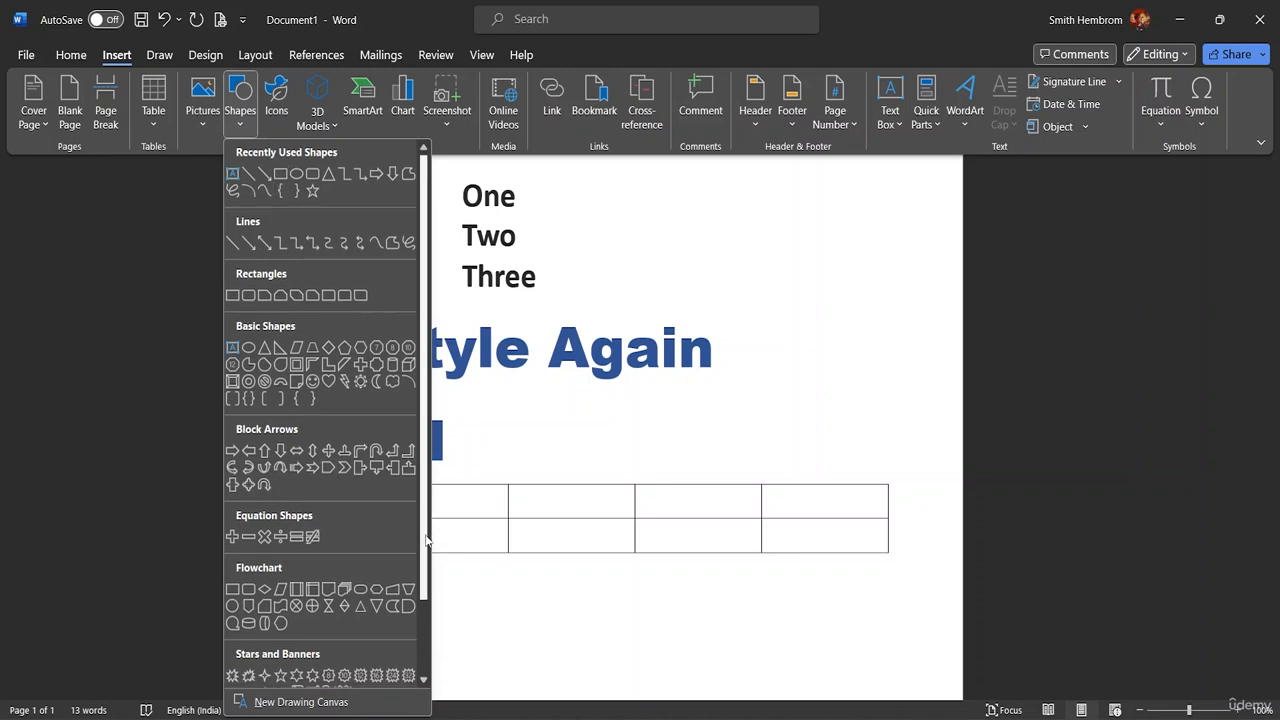
scroll(428, 527, "down", 3)
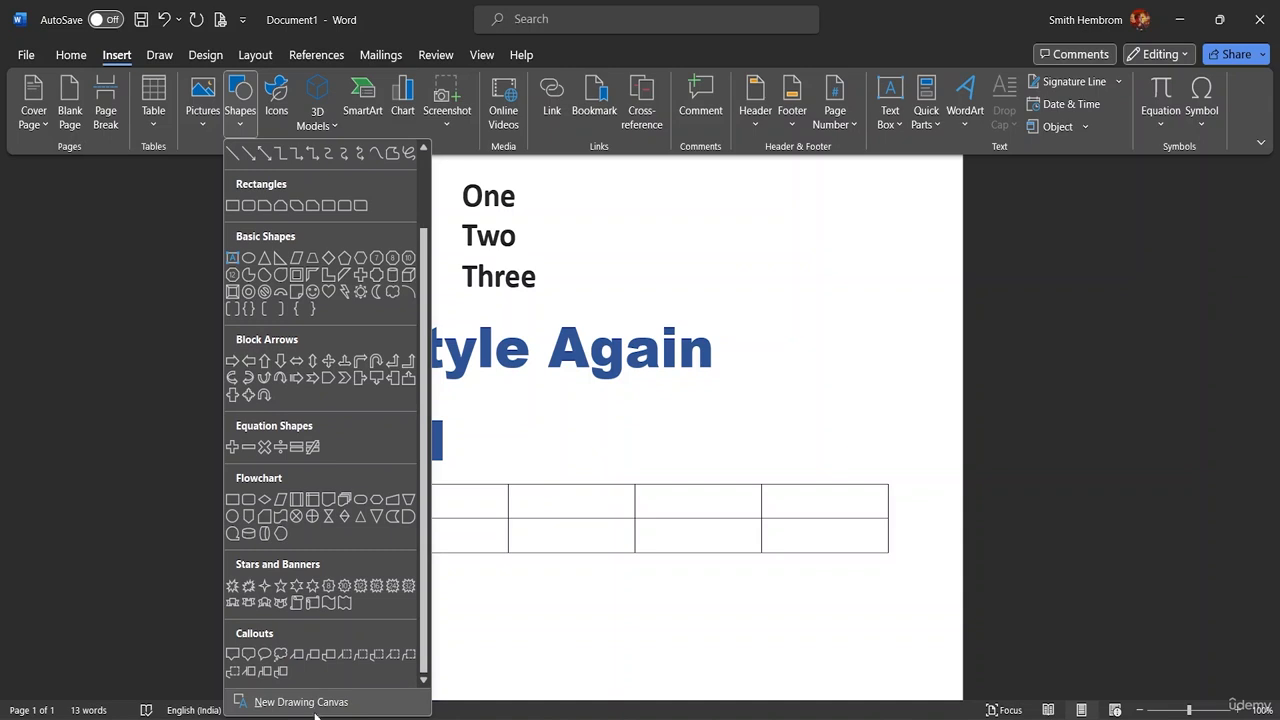
left_click(281, 292)
left_click_drag(751, 244, 878, 365)
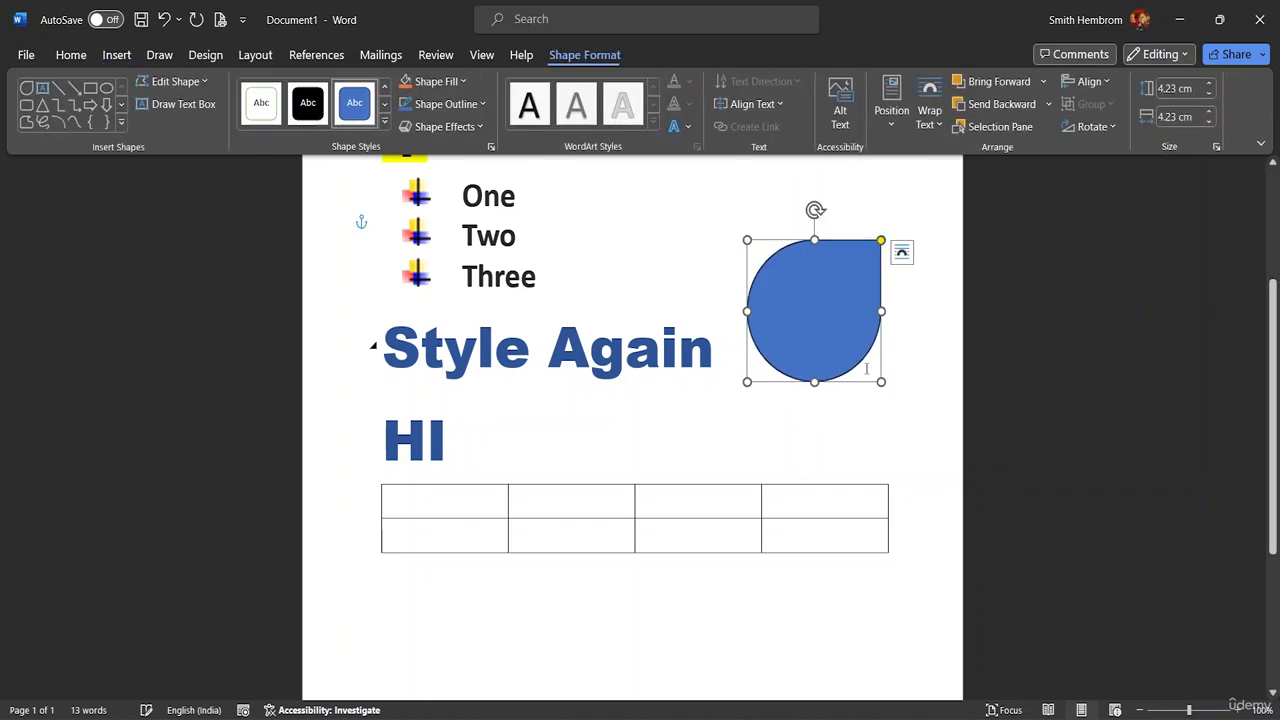
Step: Fill the teardrop with the light mint-green recent colour and set its outline weight to 3 pt
left_click(464, 86)
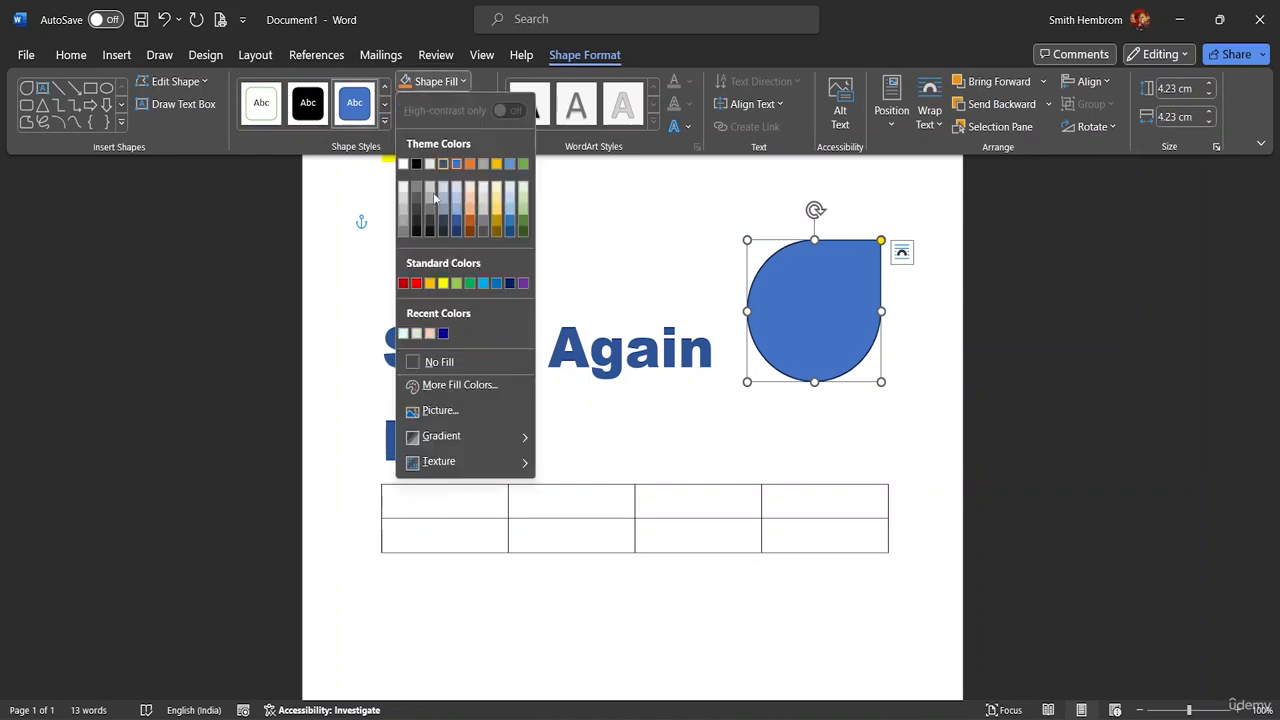
left_click(404, 334)
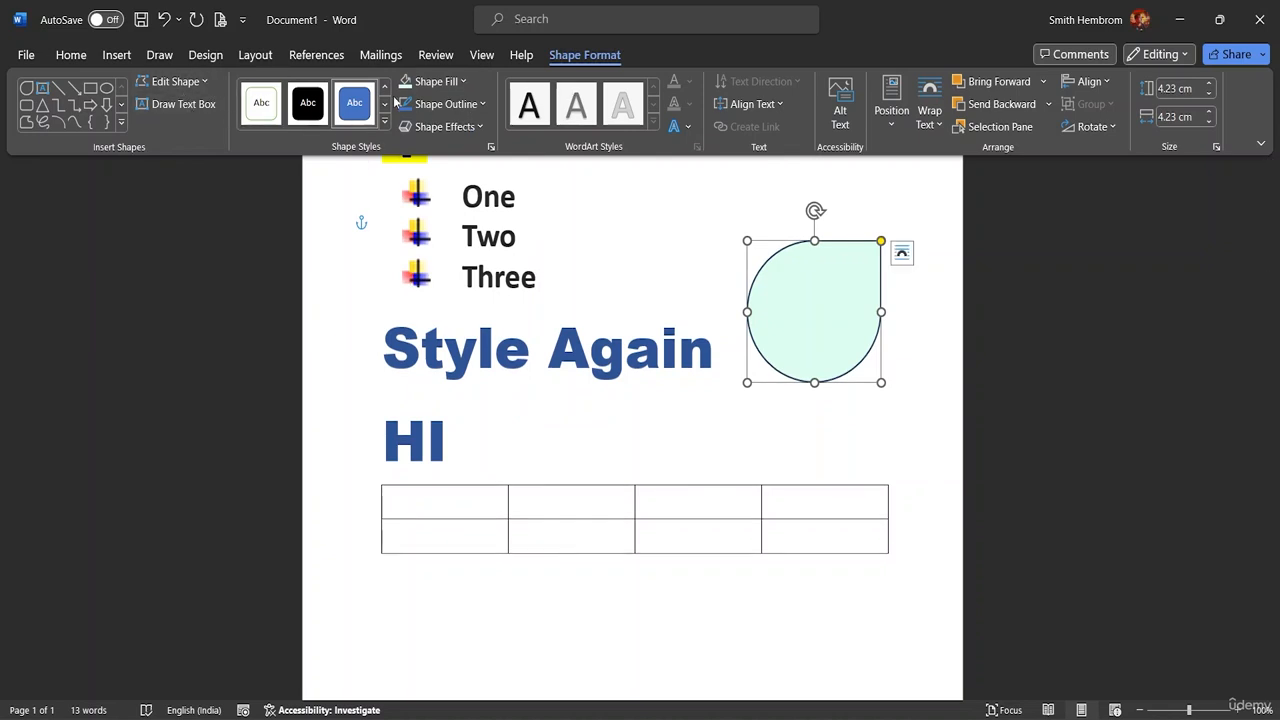
left_click(484, 105)
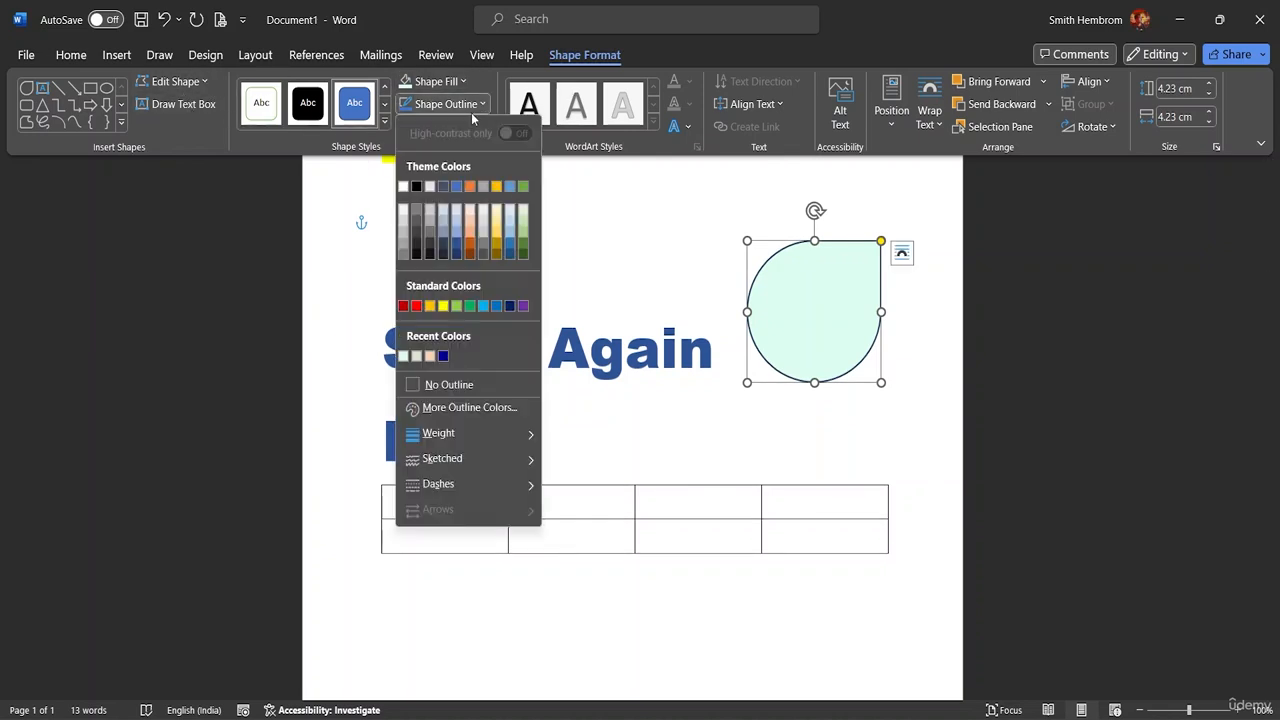
mouse_move(462, 434)
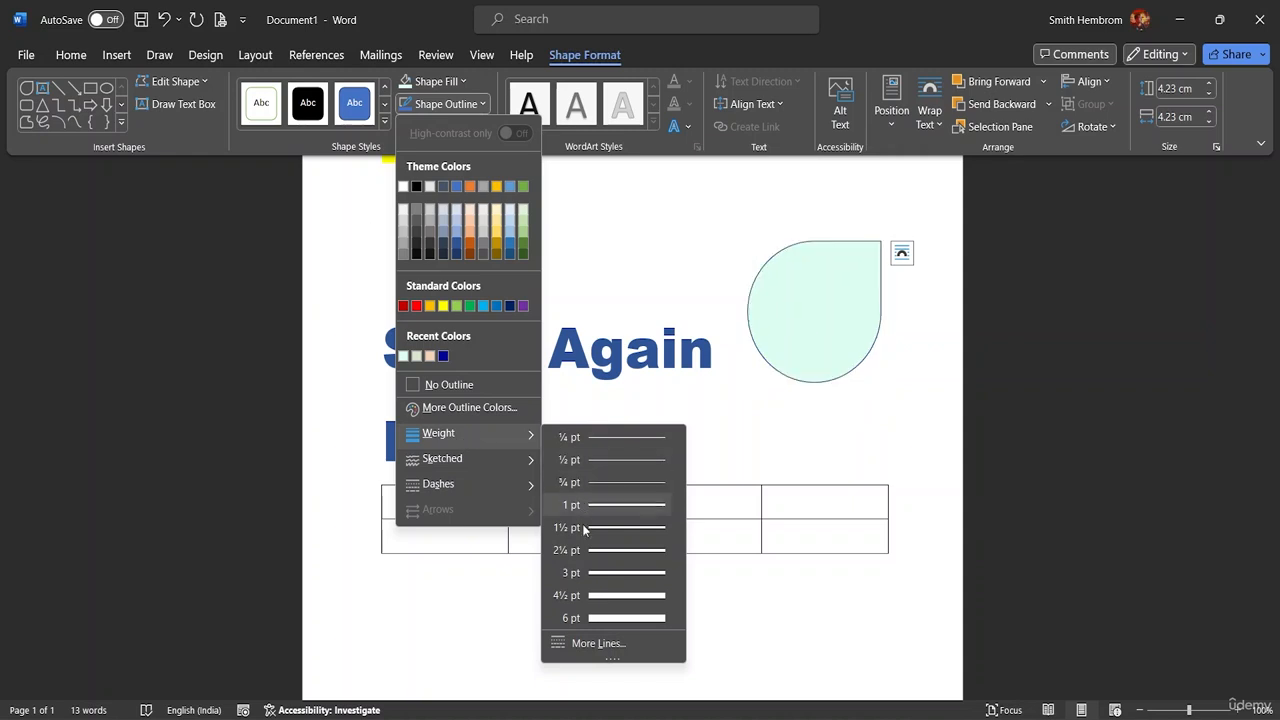
left_click(598, 580)
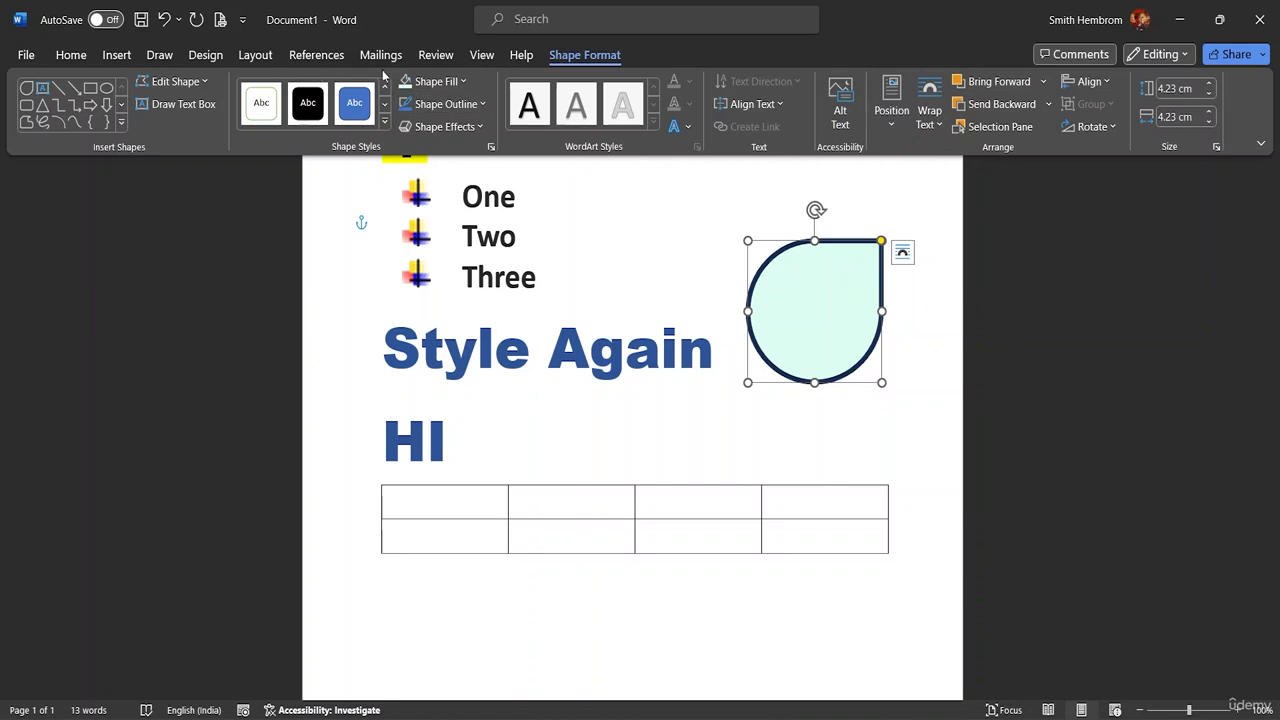
left_click(163, 60)
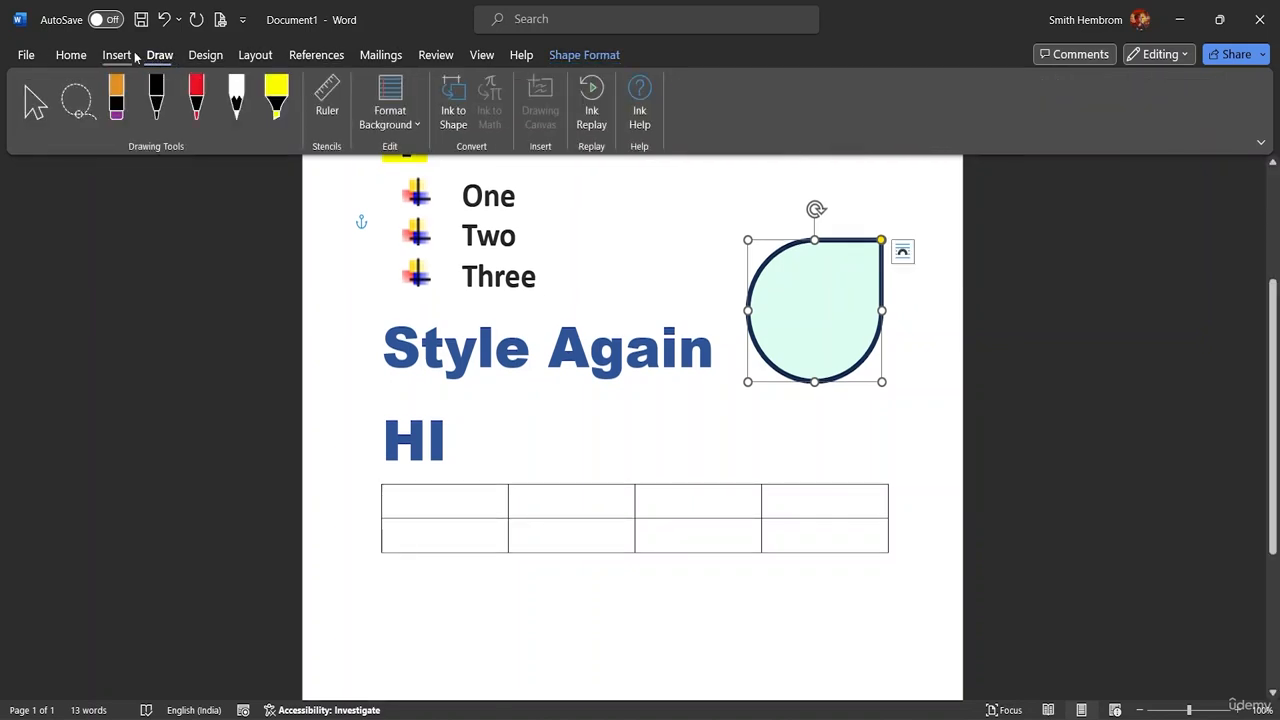
Step: Browse the stock icons and illustrations available for inserting, and leave the stock image library without inserting anything
left_click(124, 56)
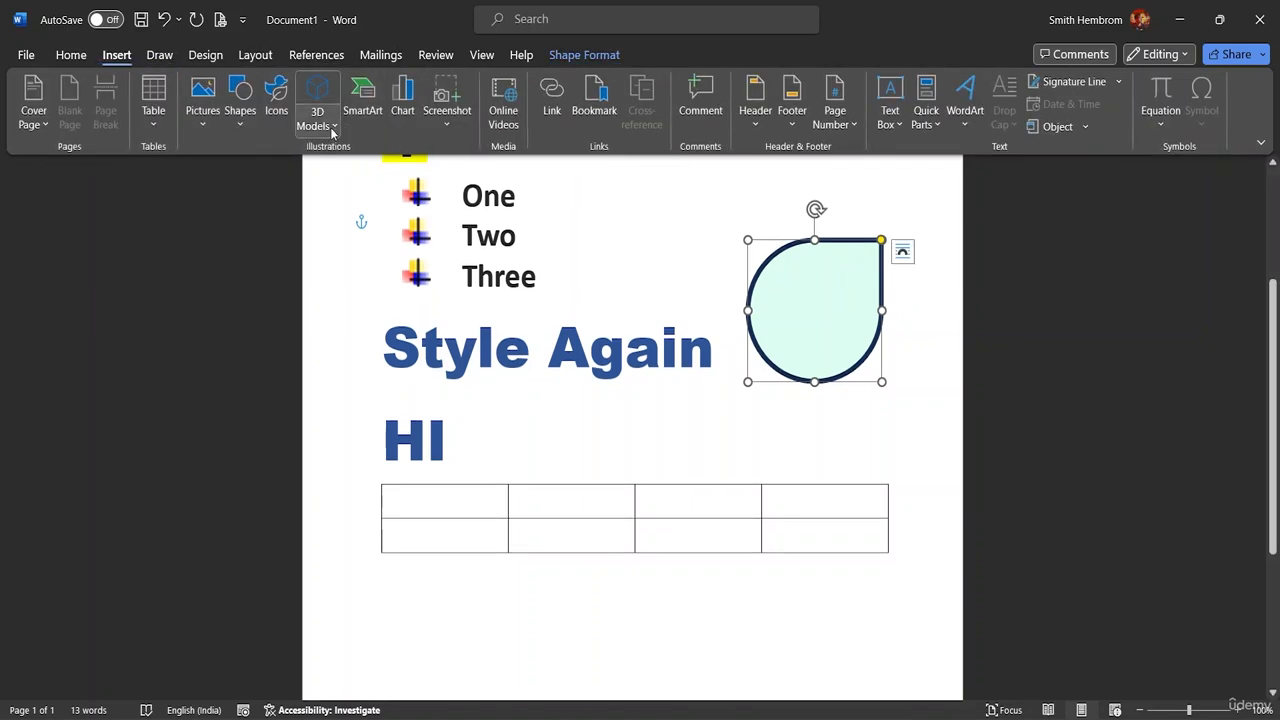
left_click(285, 106)
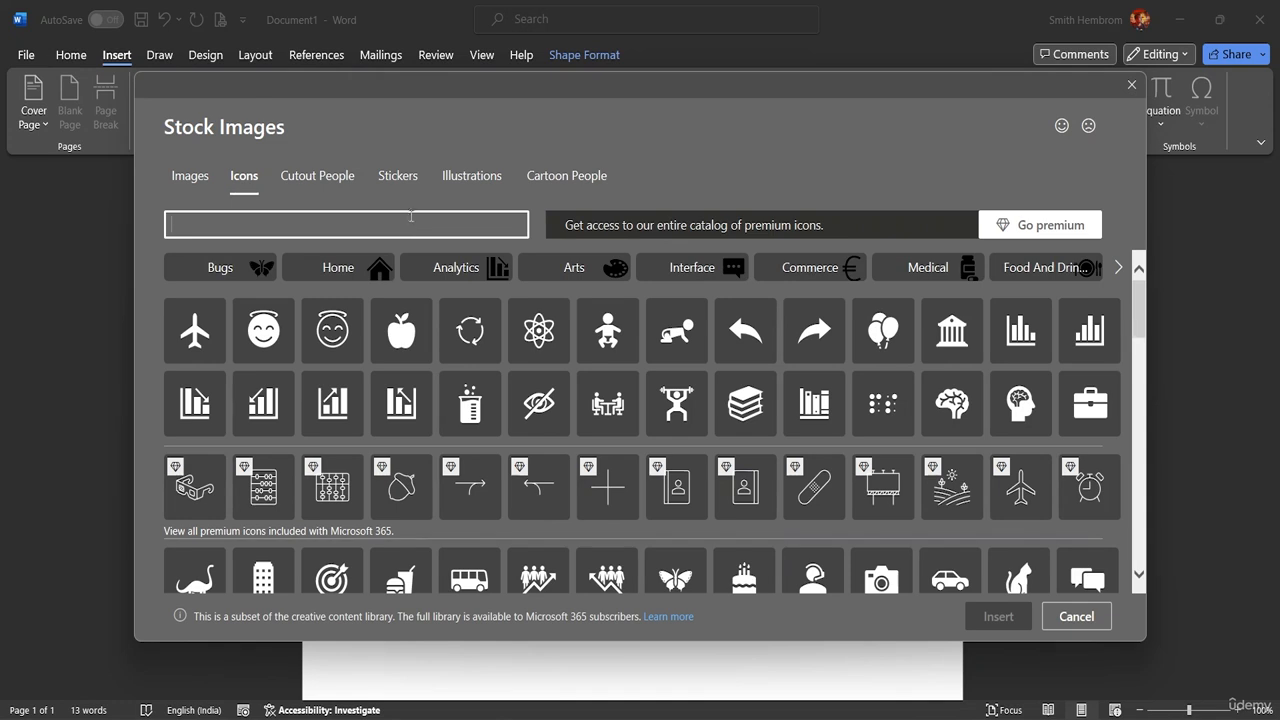
left_click(484, 188)
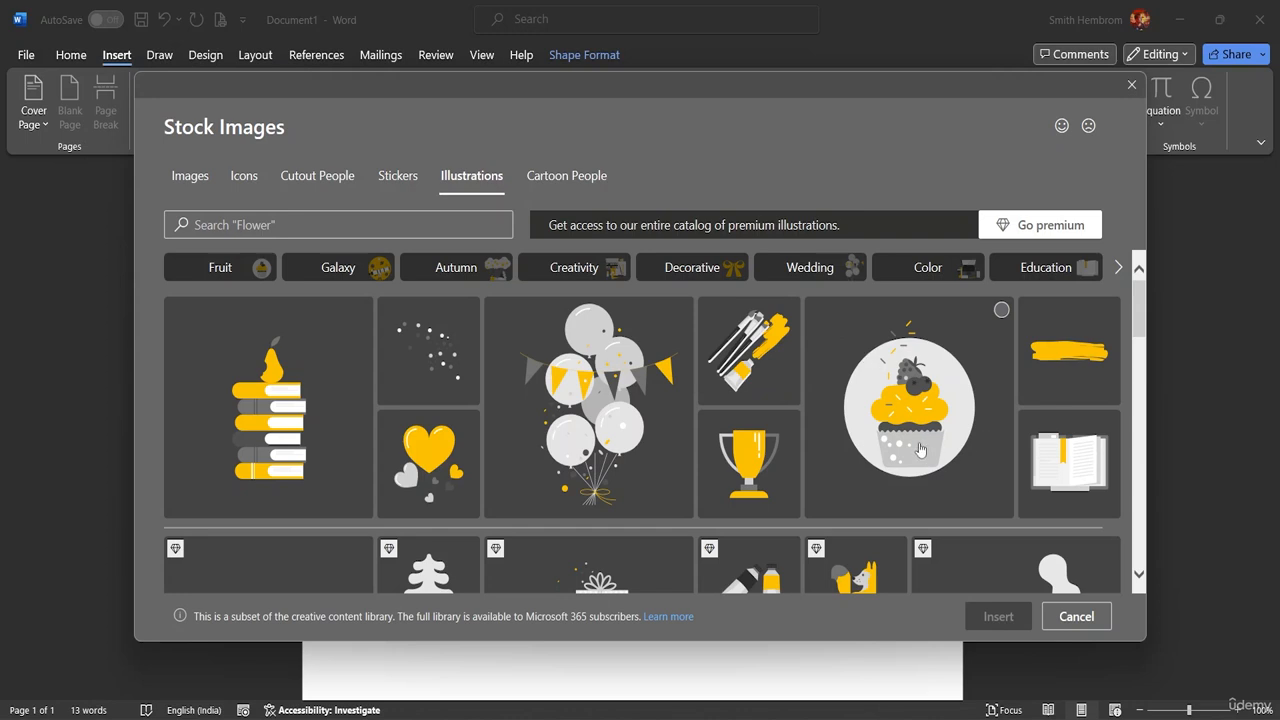
scroll(920, 450, "down", 2)
scroll(295, 387, "up", 2)
scroll(300, 400, "down", 1)
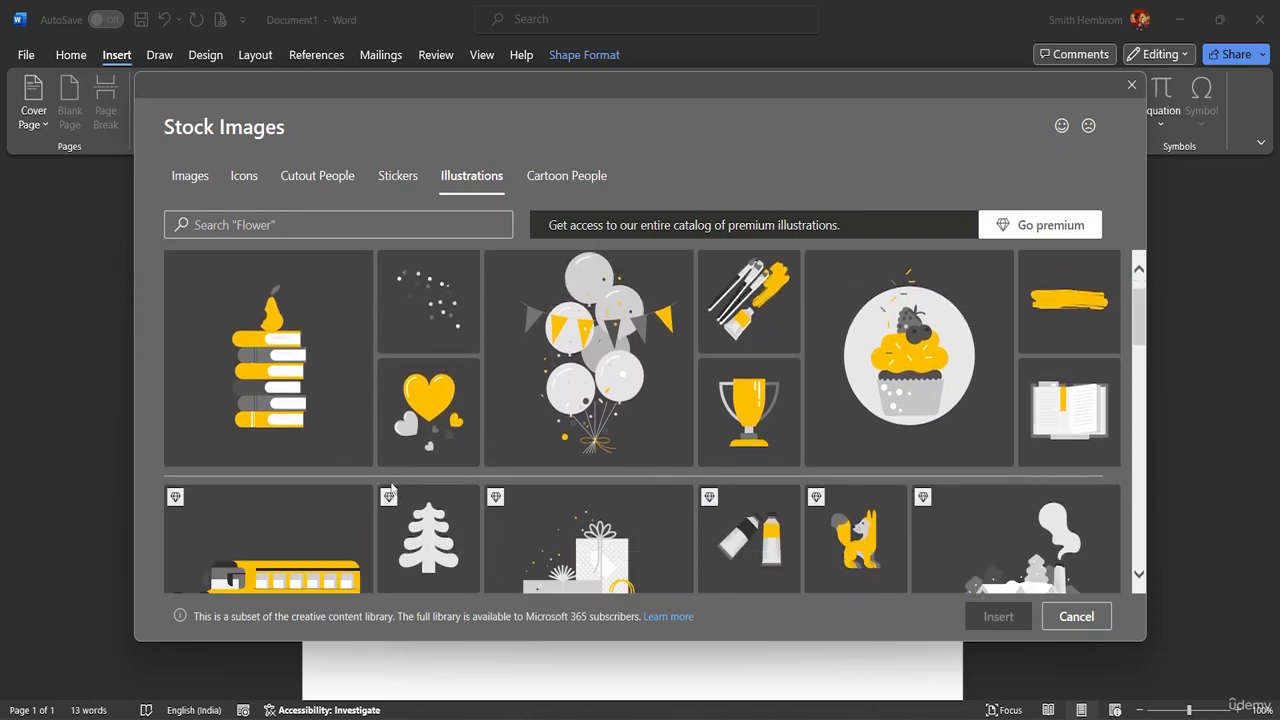
left_click(1131, 85)
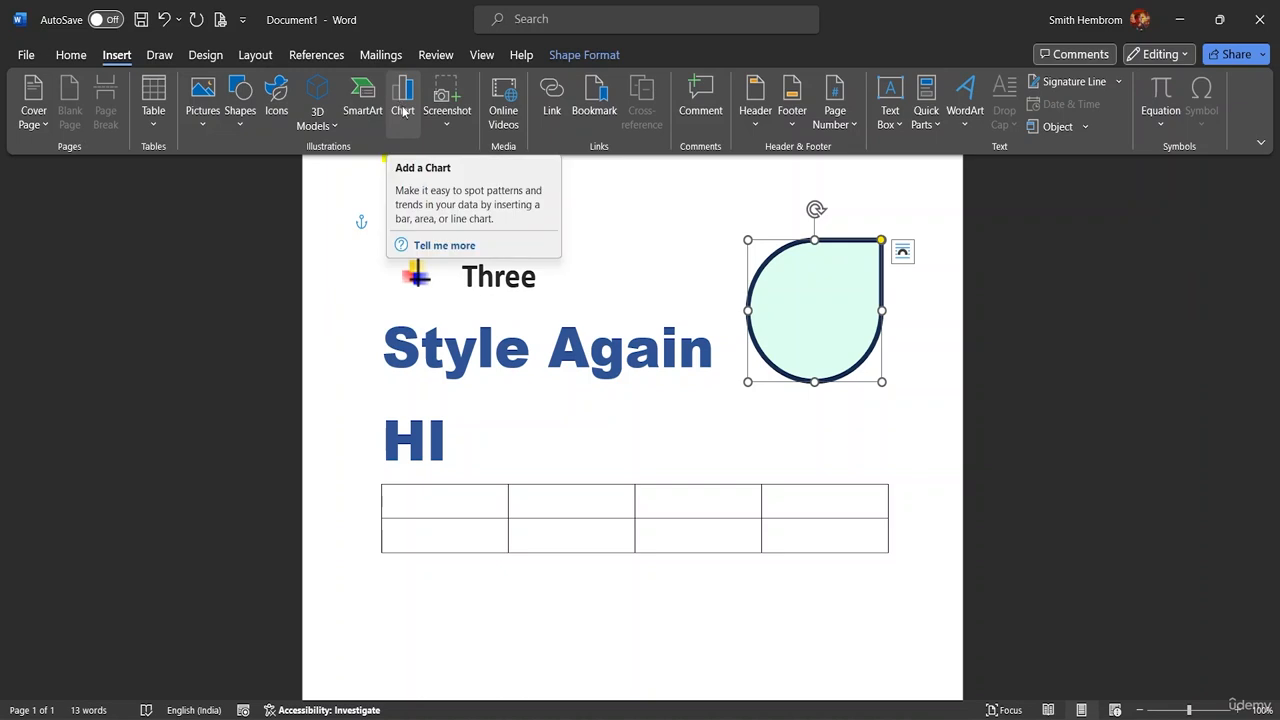
Step: Examine the windows available for inserting a screenshot and the bookmark options, without adding either
left_click(438, 131)
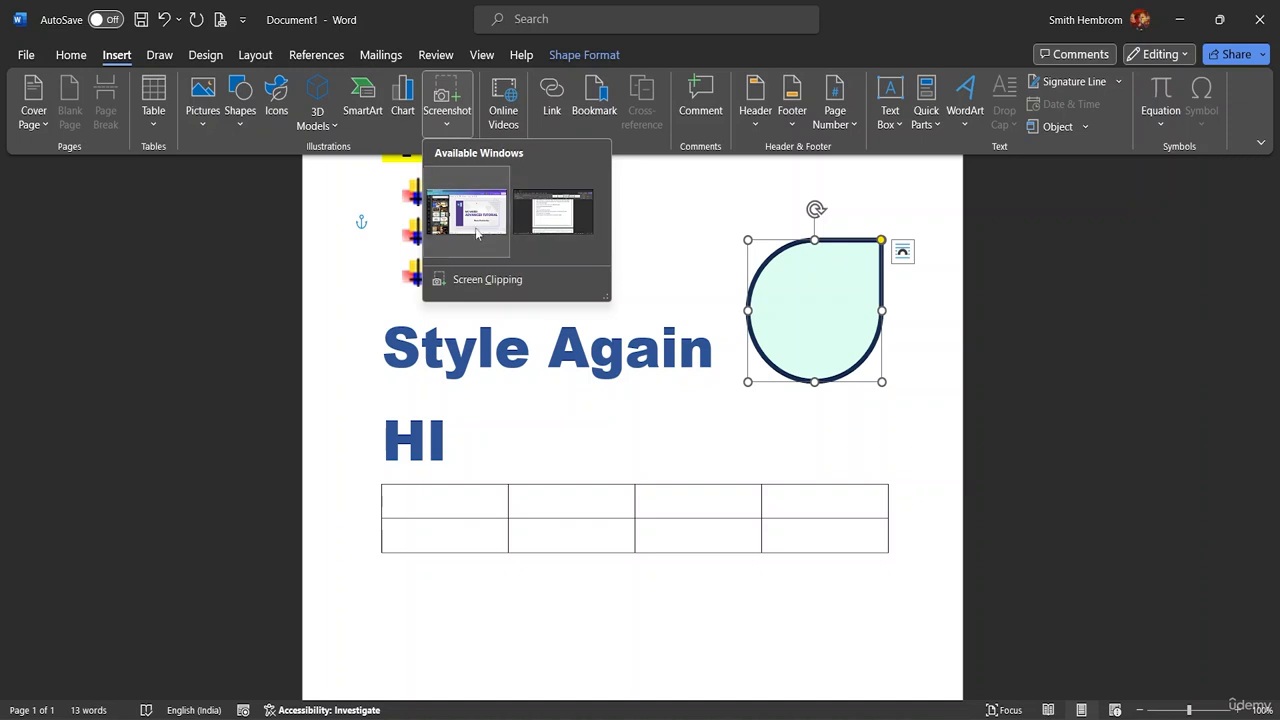
left_click(404, 150)
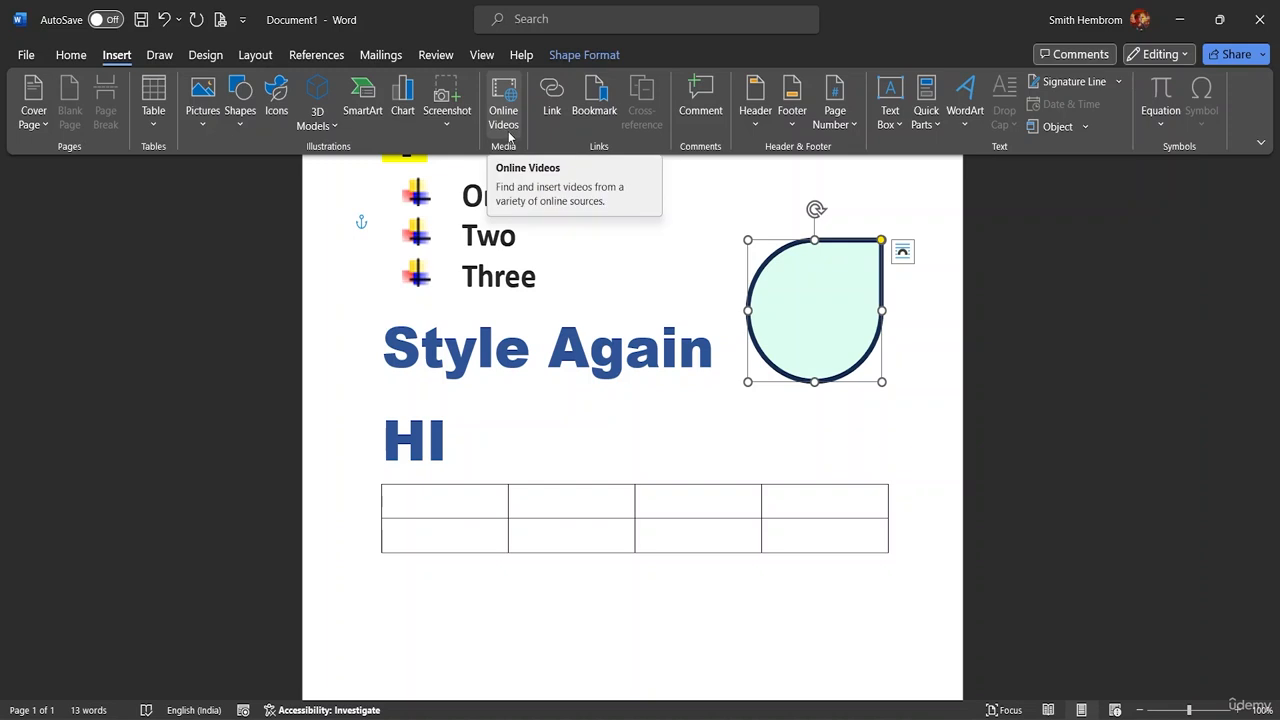
left_click(600, 104)
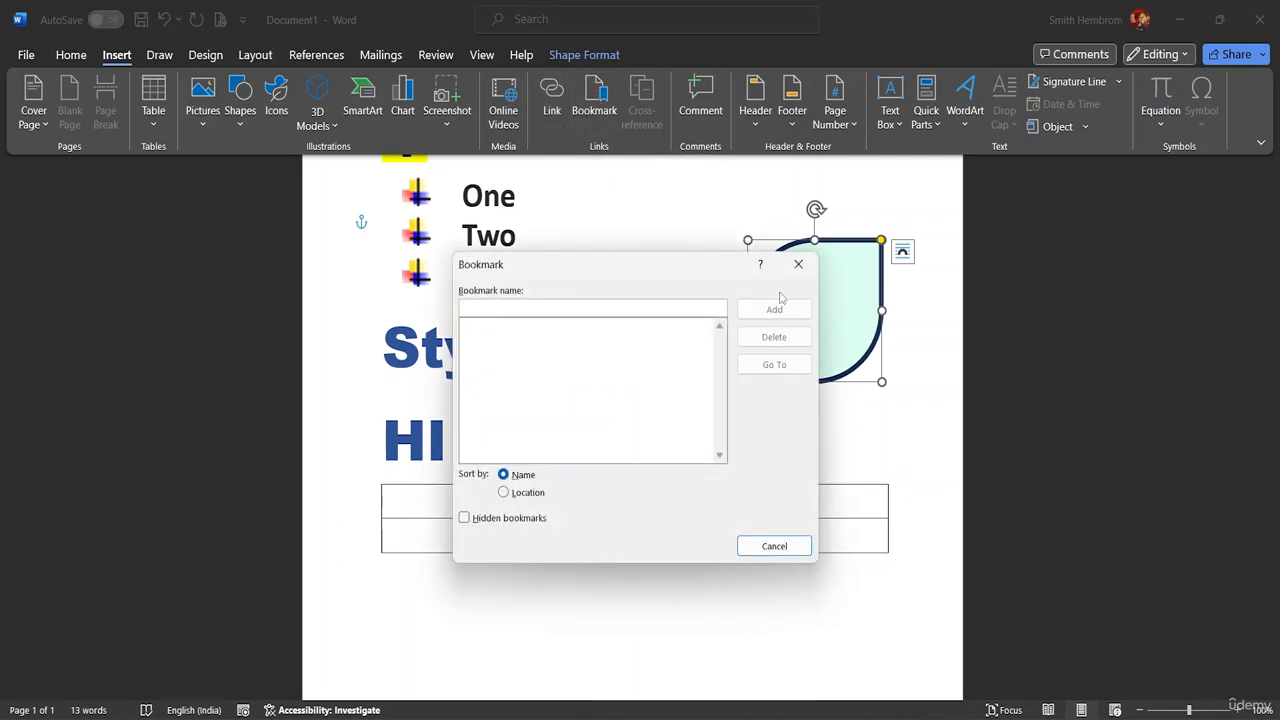
left_click(796, 263)
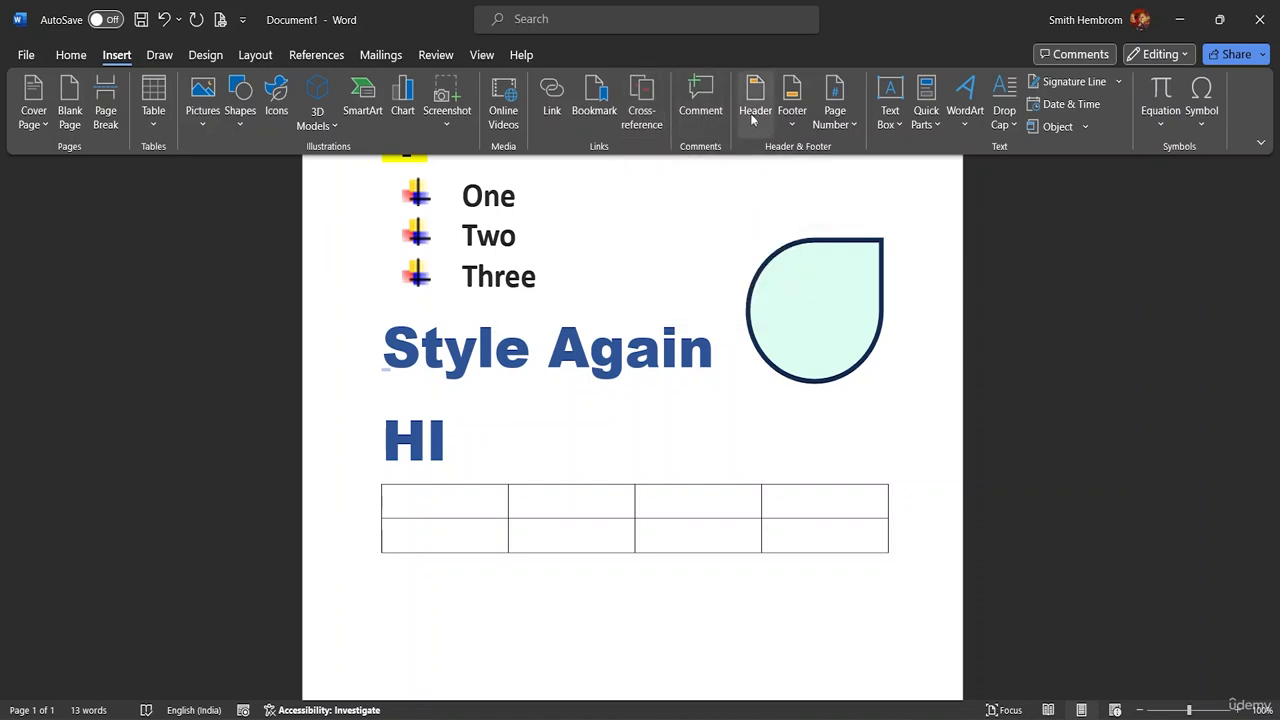
Step: Examine the built-in header designs, and open the page header for editing to view the header and footer areas
scroll(609, 374, "down", 3)
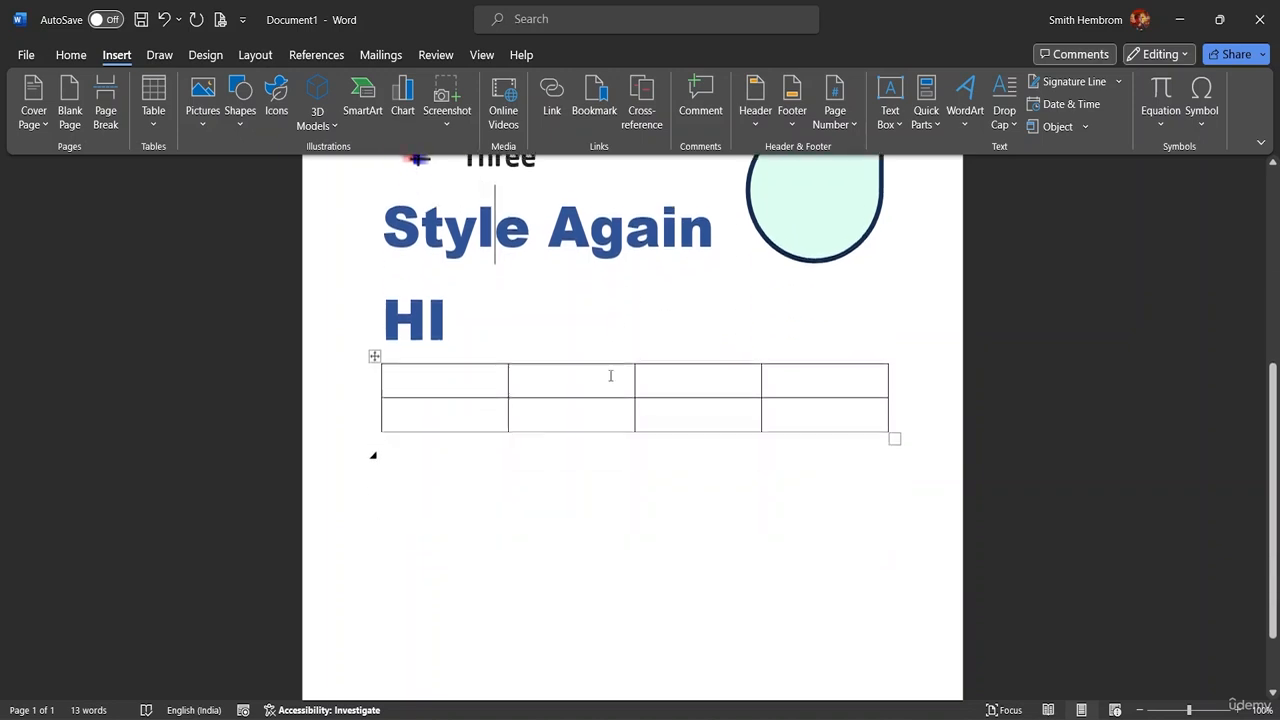
scroll(666, 360, "up", 2)
left_click(756, 110)
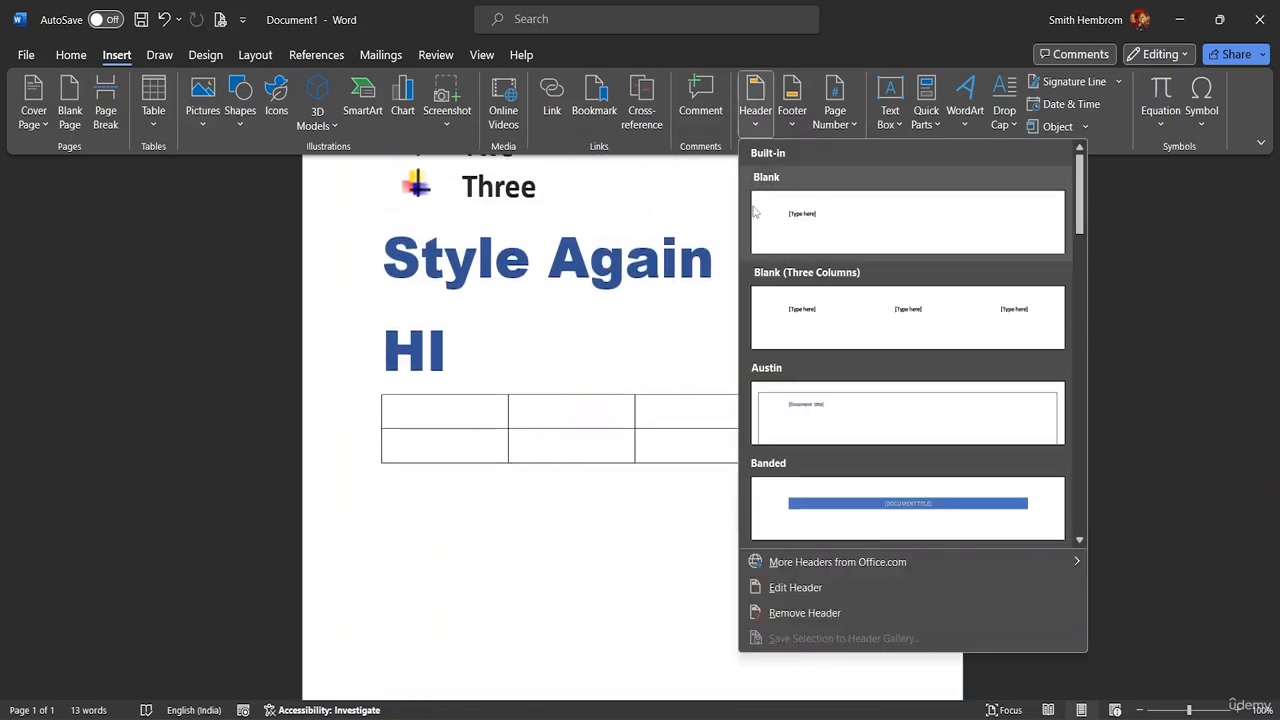
scroll(646, 354, "up", 3)
scroll(640, 302, "up", 2)
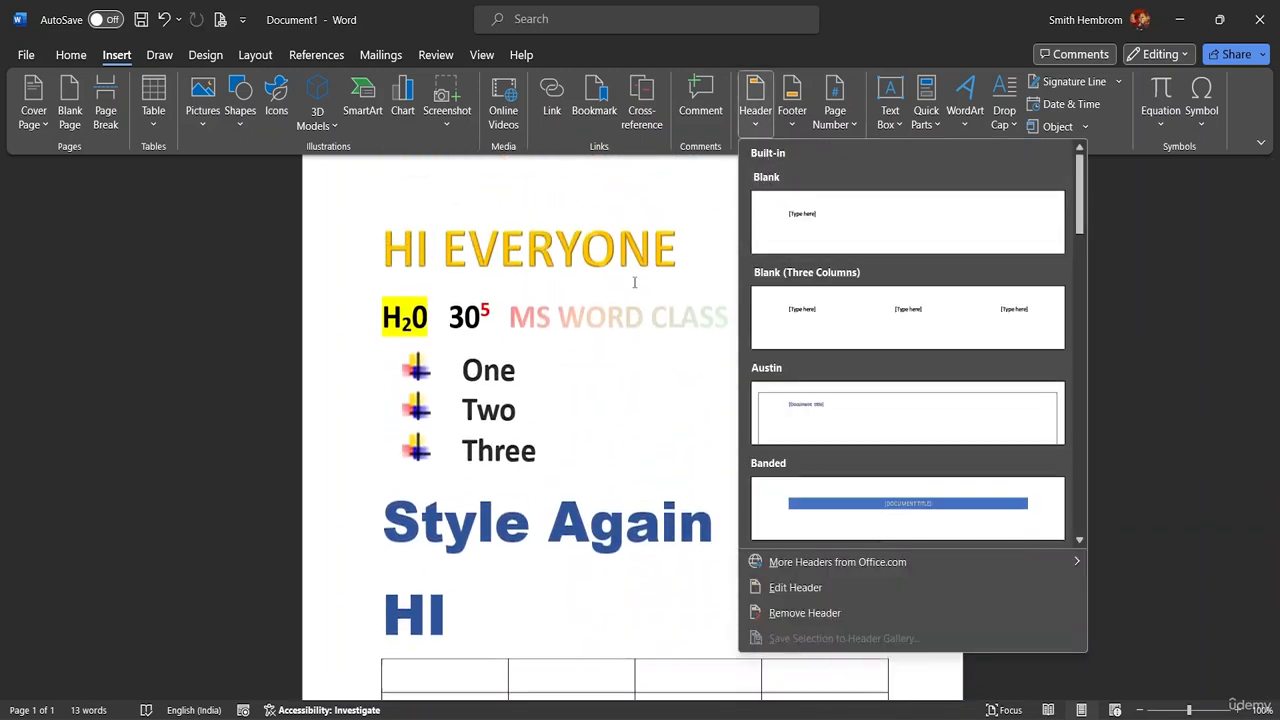
left_click(364, 222)
double_click(366, 205)
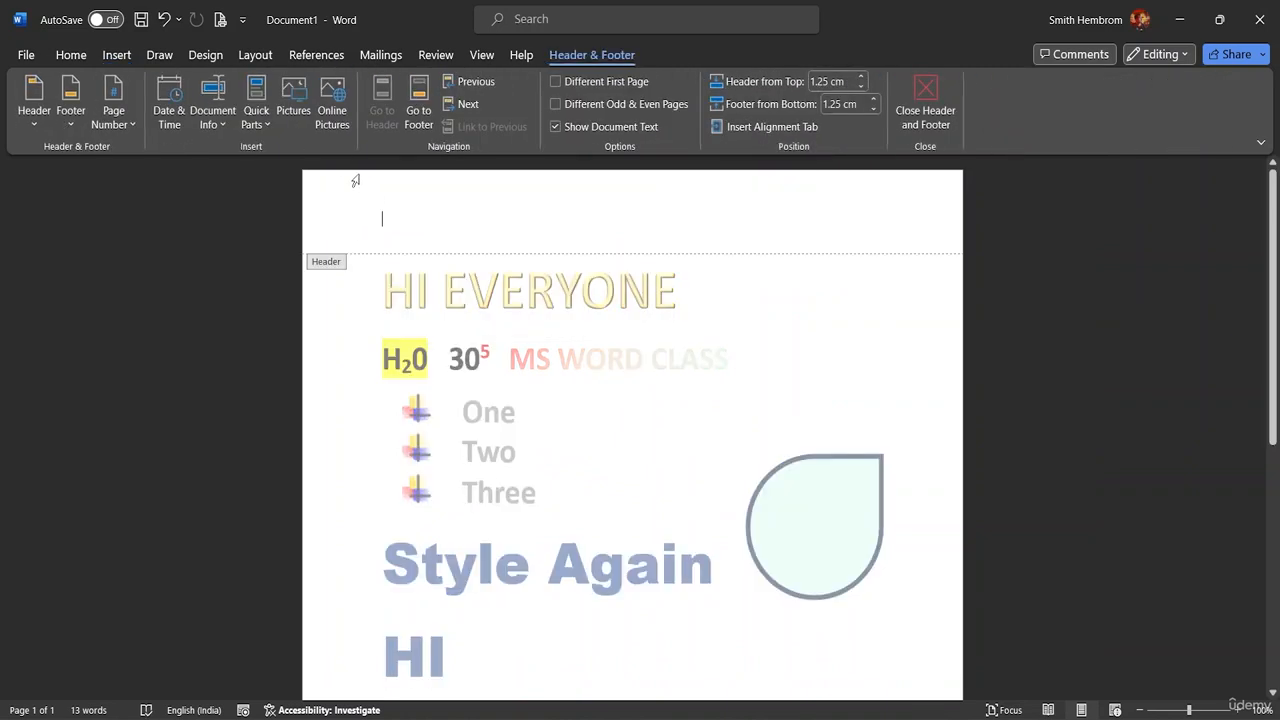
scroll(978, 379, "down", 5)
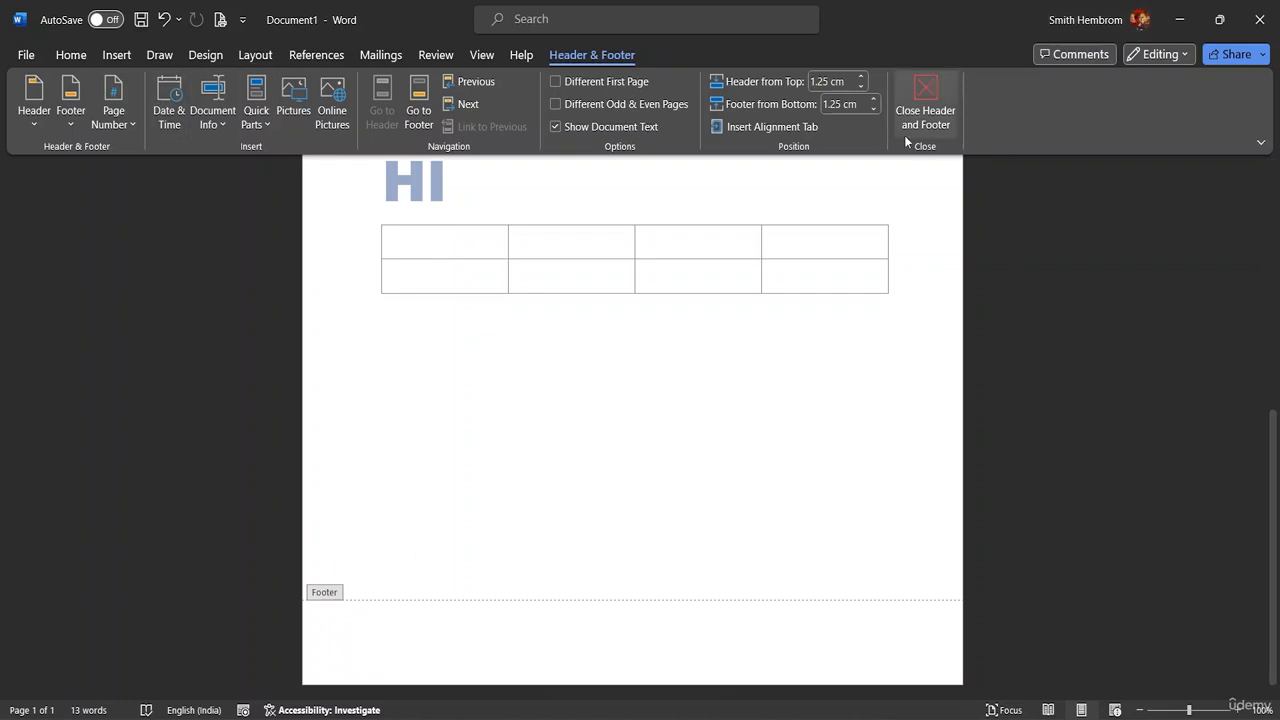
Step: Examine the page number placement options, including the bottom-of-page designs, without inserting a number
left_click(117, 55)
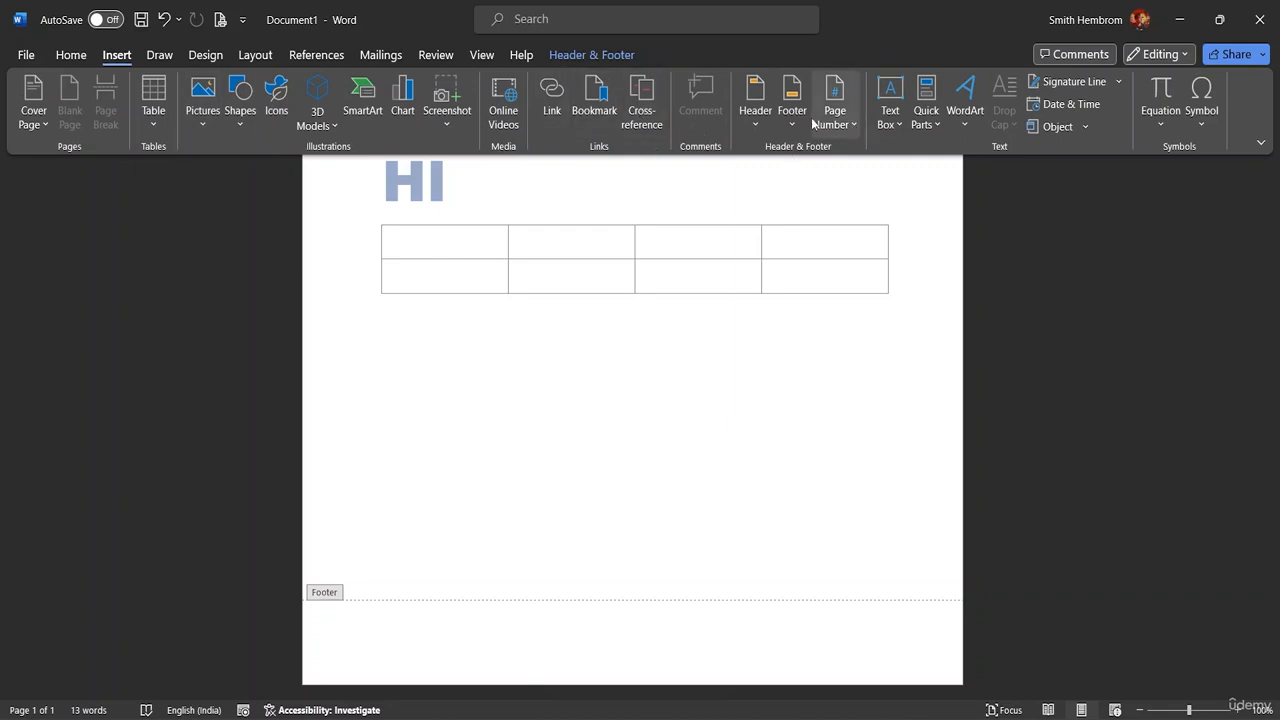
left_click(843, 127)
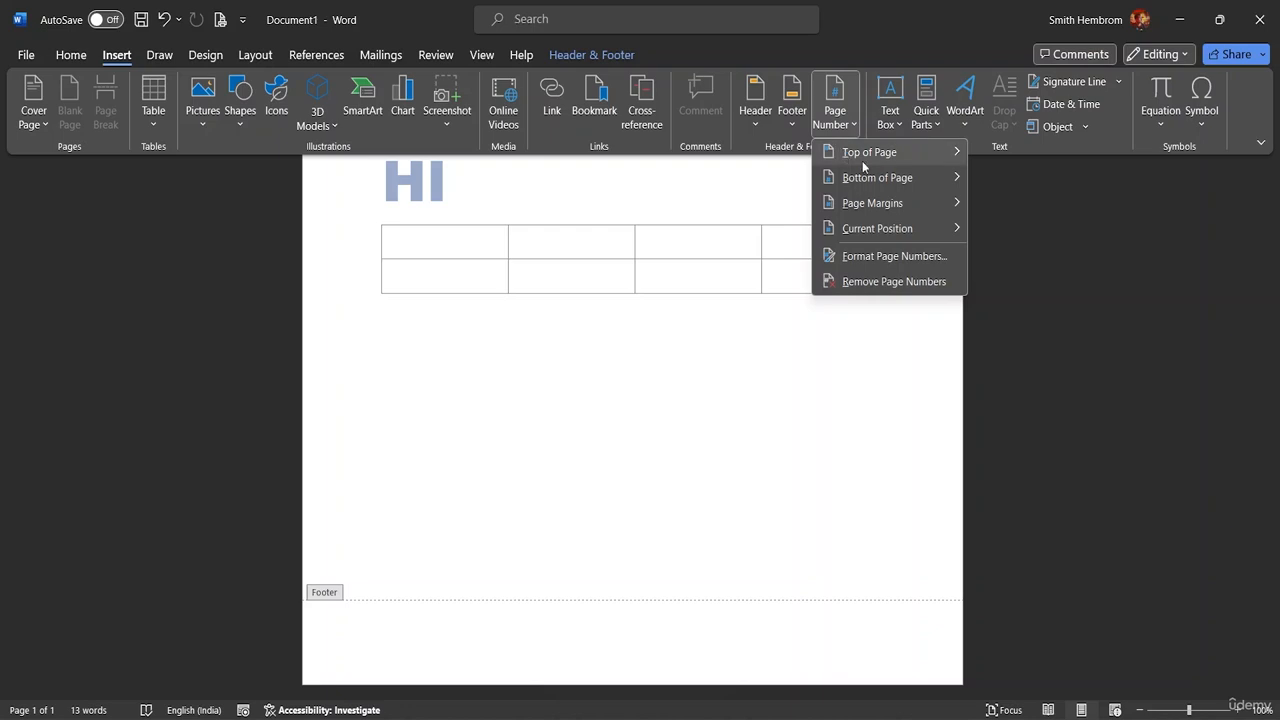
mouse_move(866, 172)
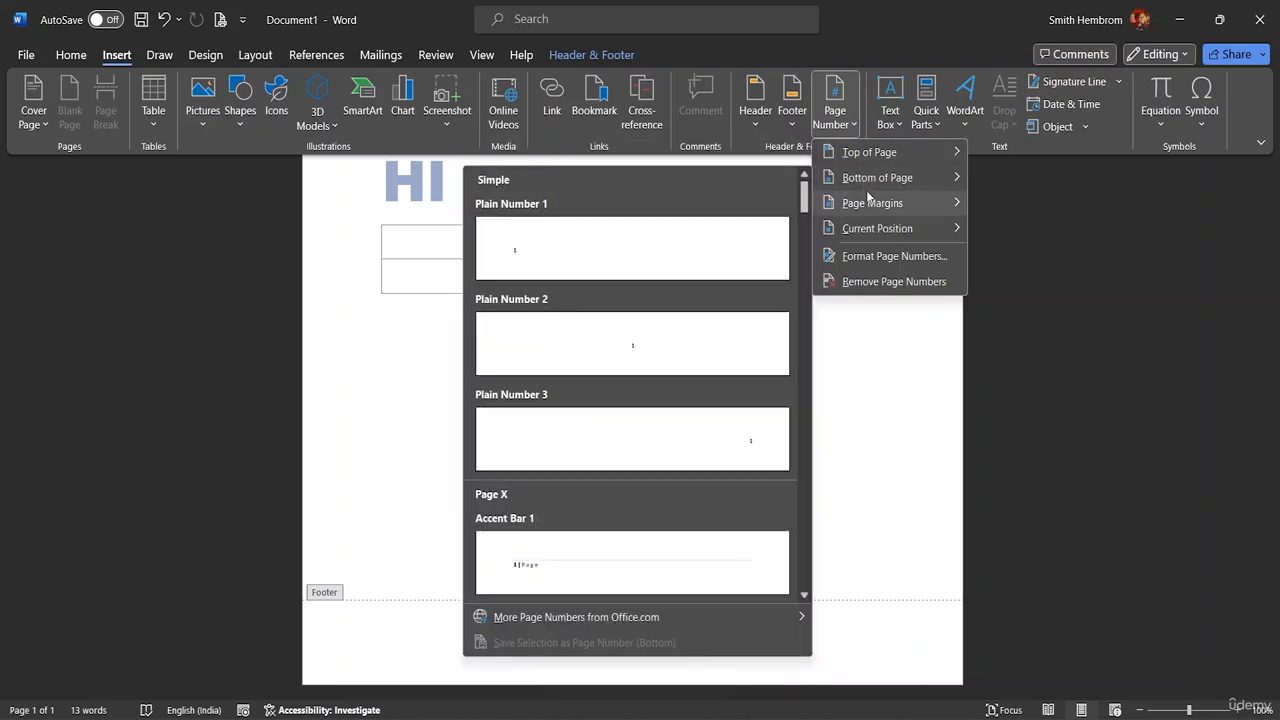
mouse_move(869, 203)
mouse_move(866, 228)
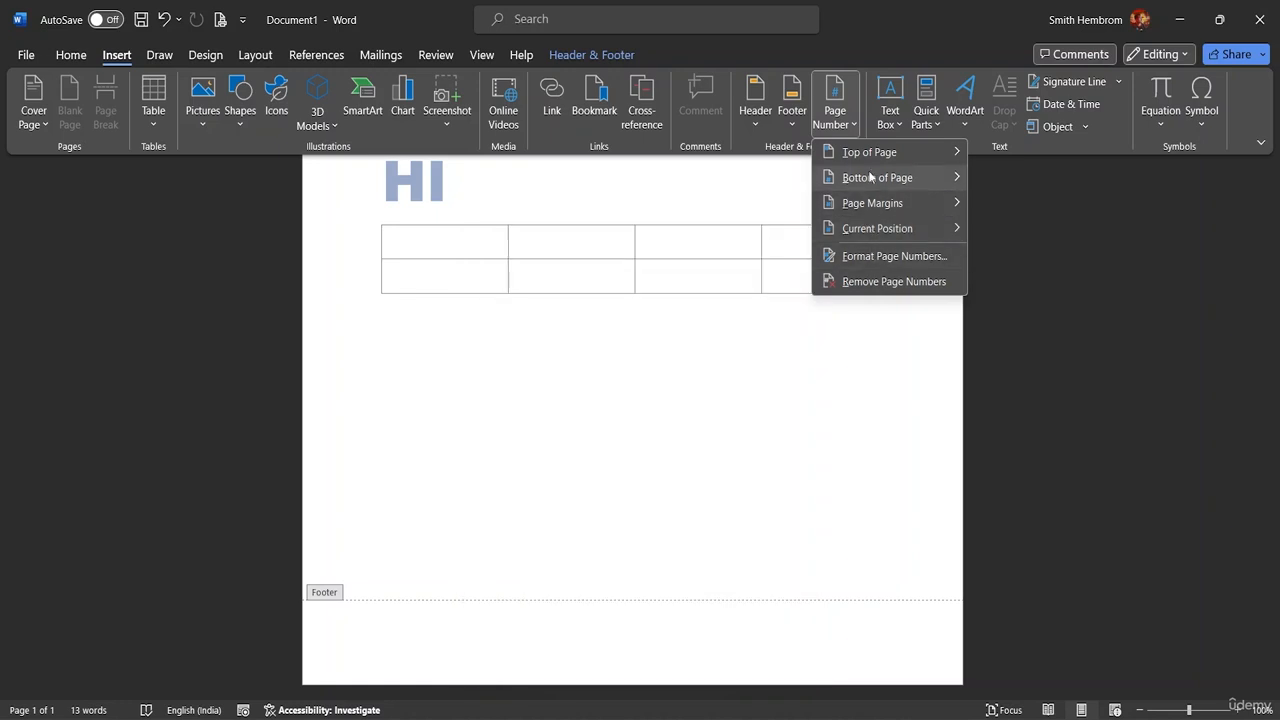
left_click(901, 383)
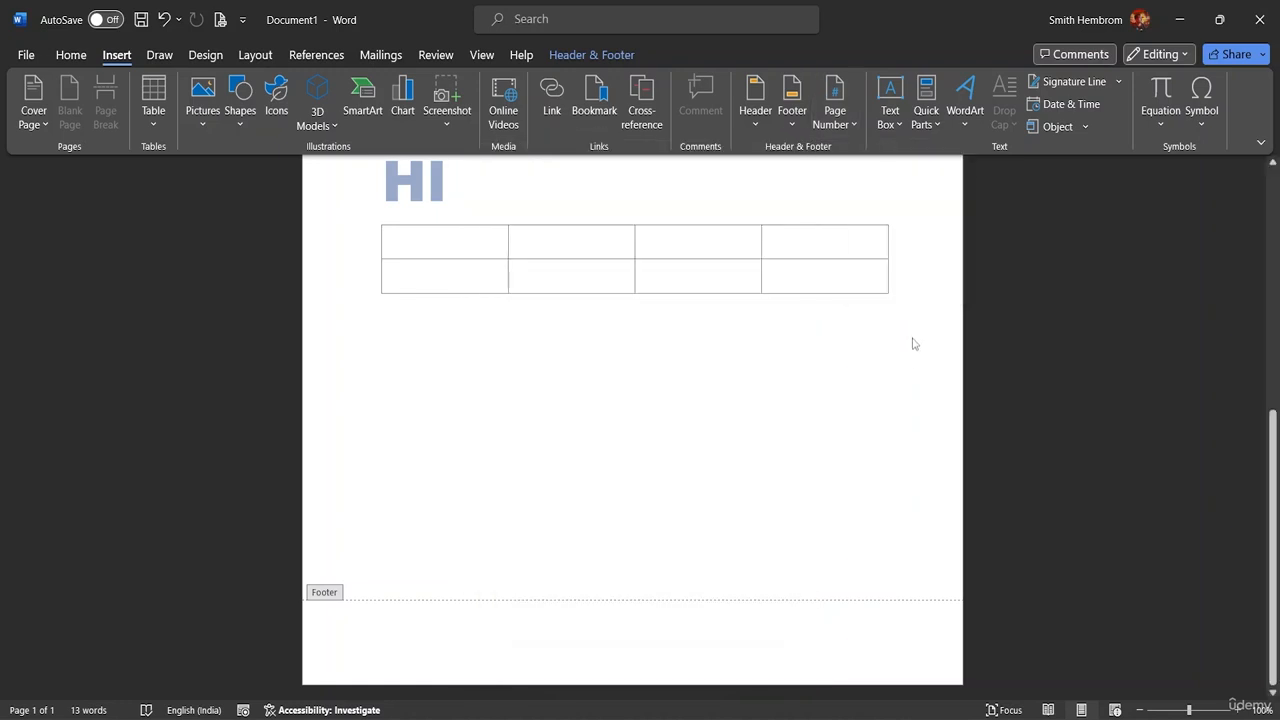
Step: Try inserting a Simple Text Box while the header is being edited, and undo it
left_click(897, 126)
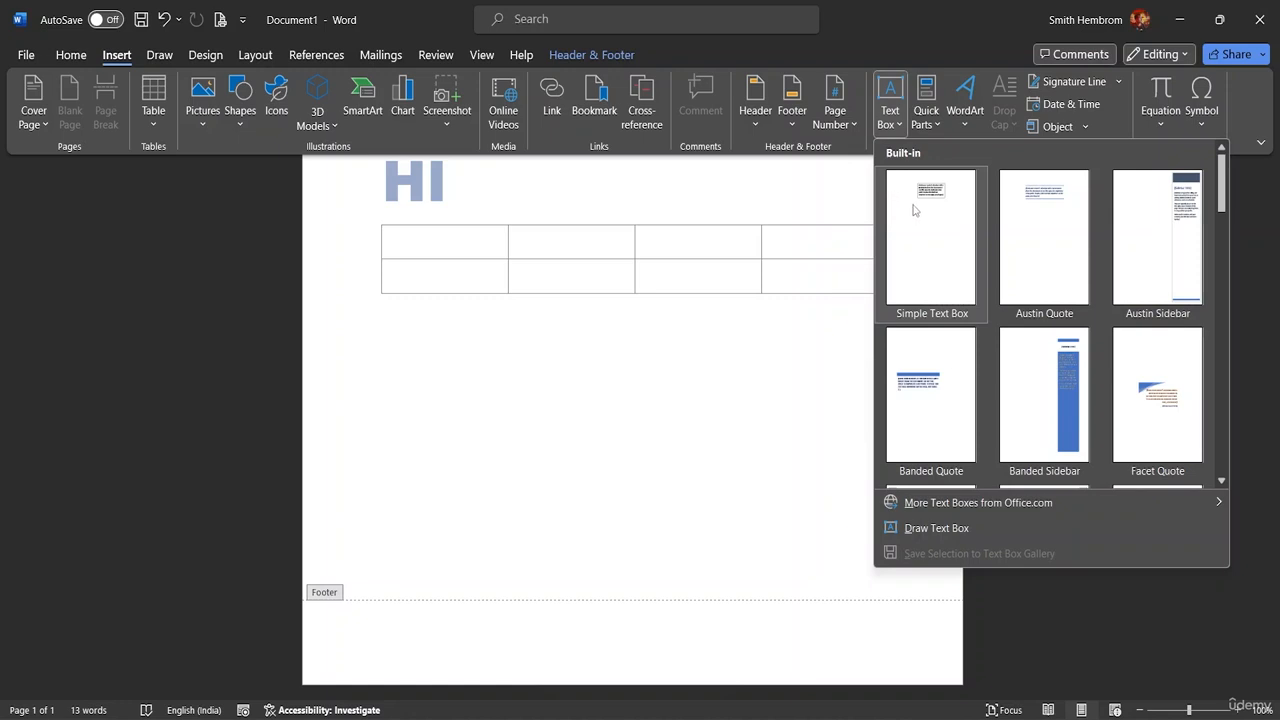
left_click(913, 210)
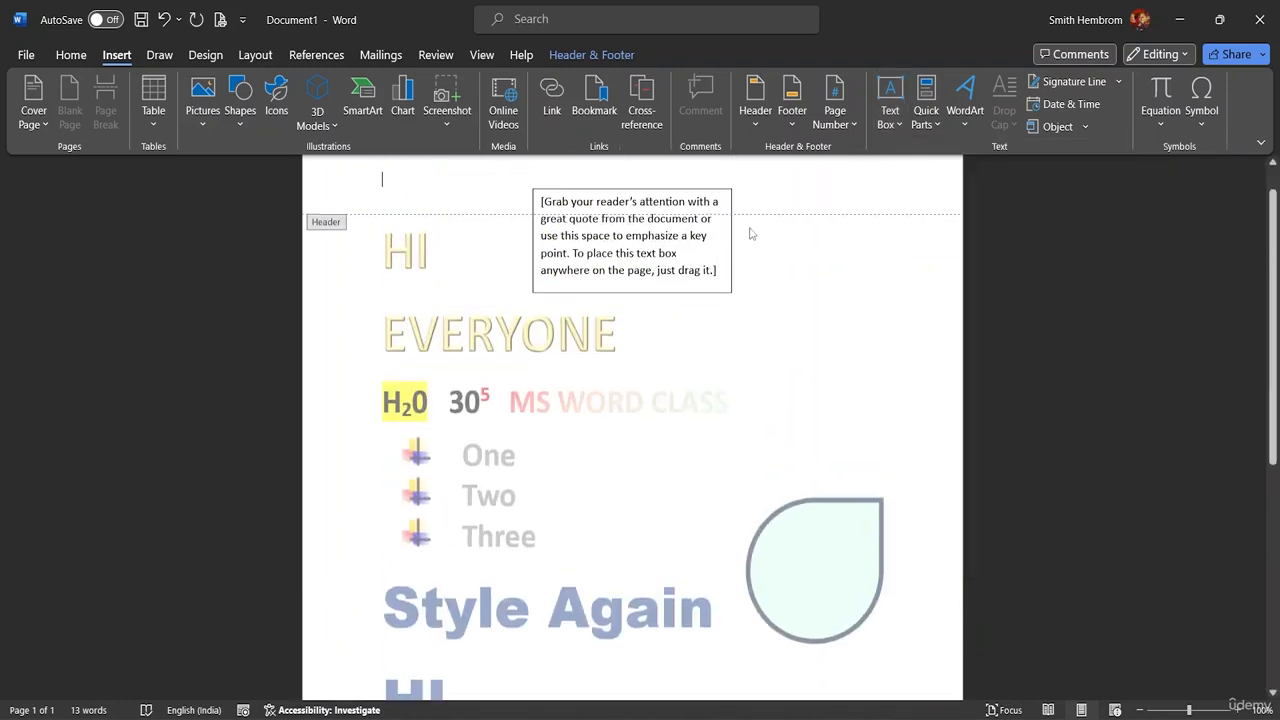
left_click(679, 265)
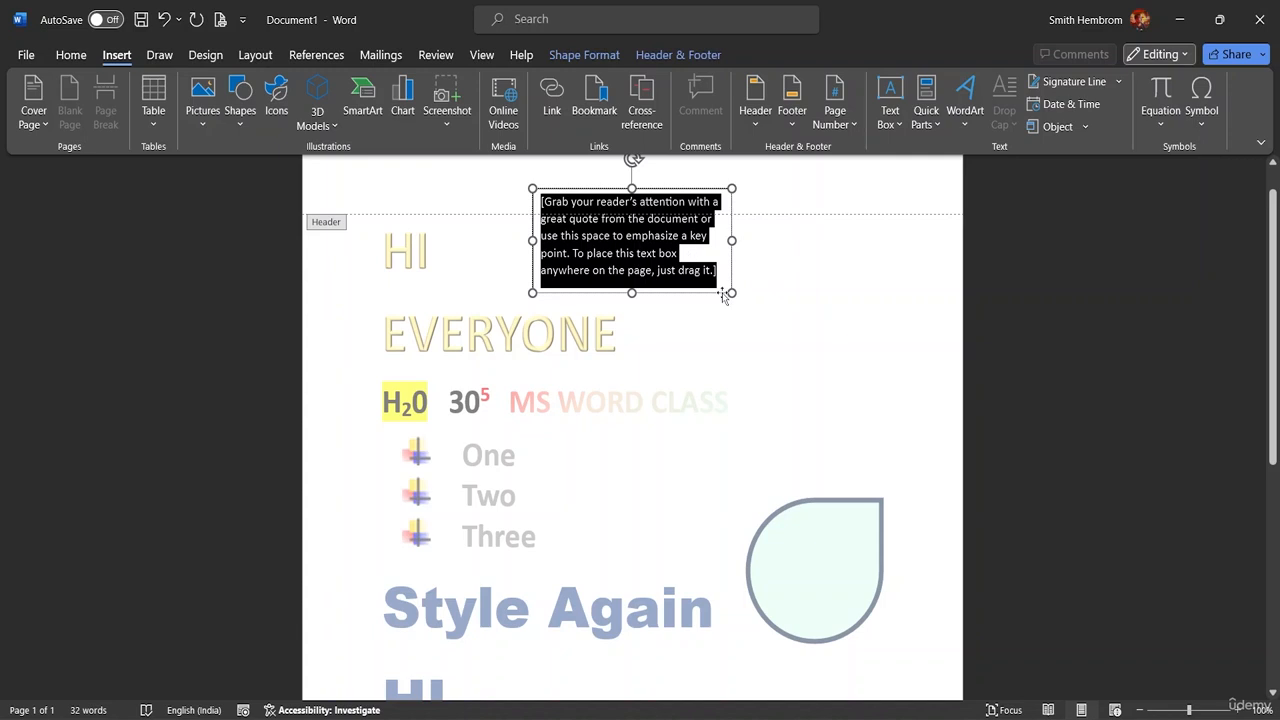
key("ctrl+z")
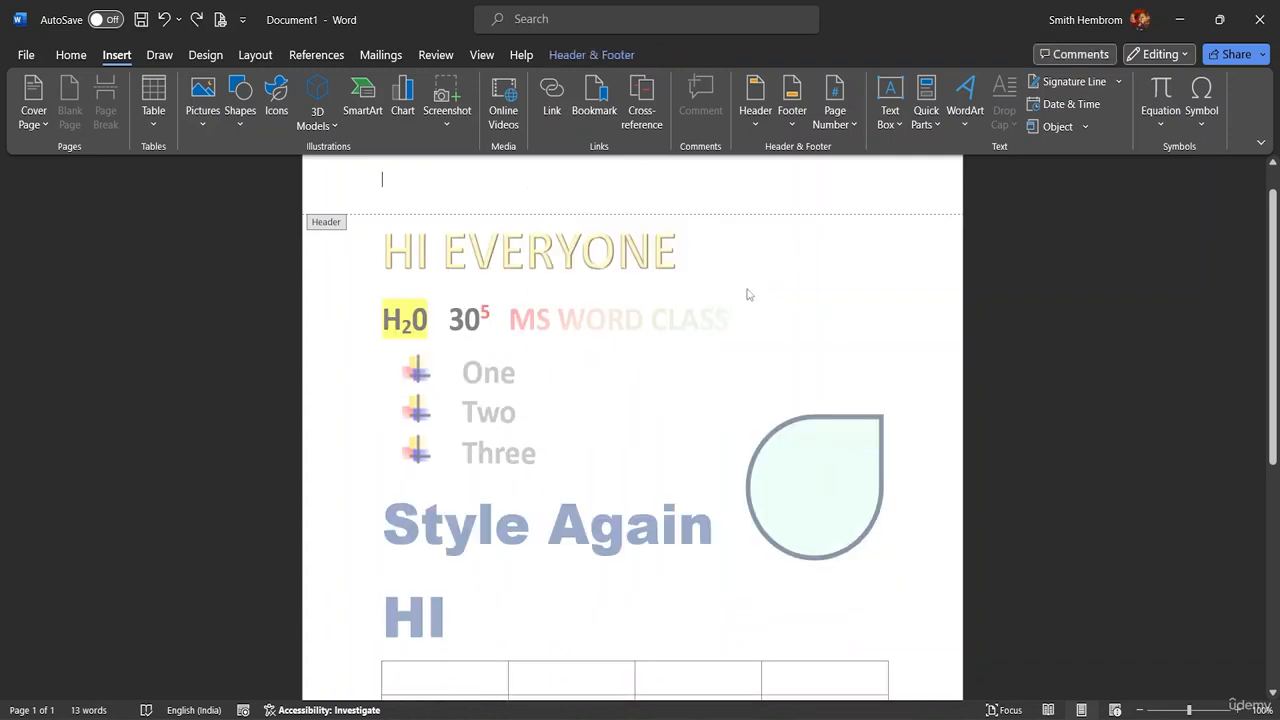
Step: Leave header editing and insert a Simple Text Box in the document body below the table
triple_click(768, 290)
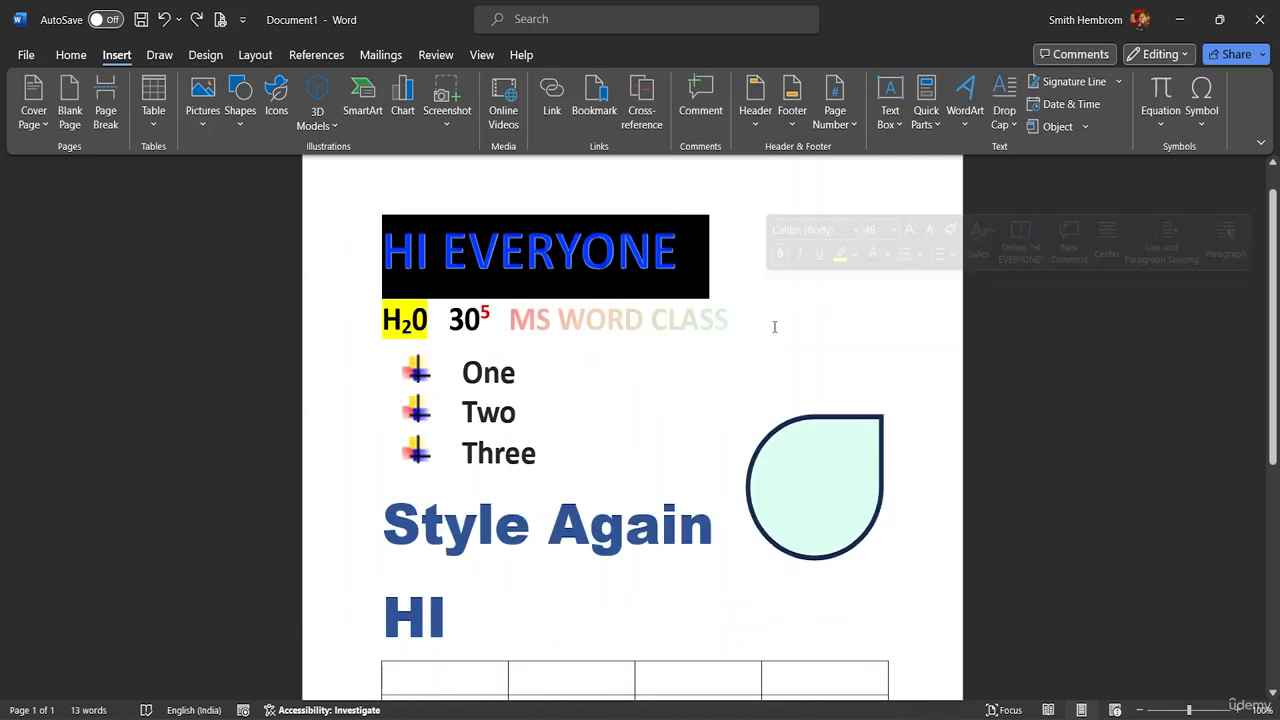
left_click(774, 325)
scroll(694, 440, "down", 4)
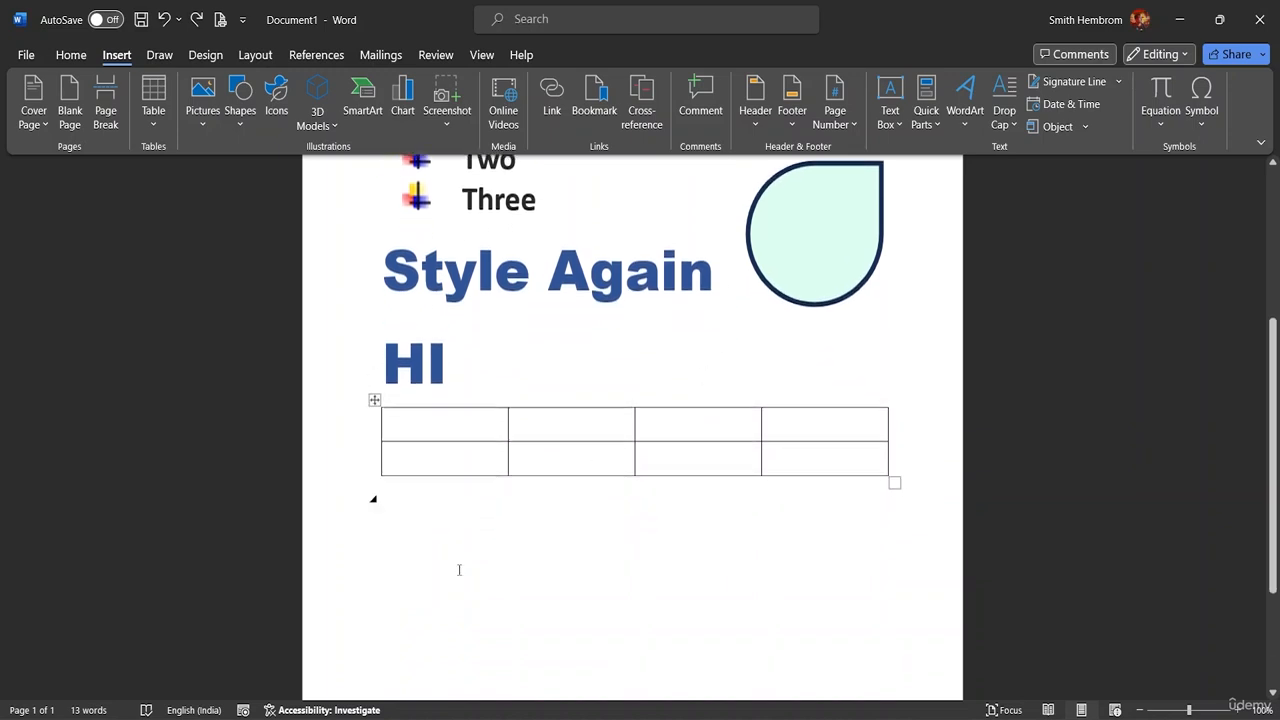
left_click(415, 537)
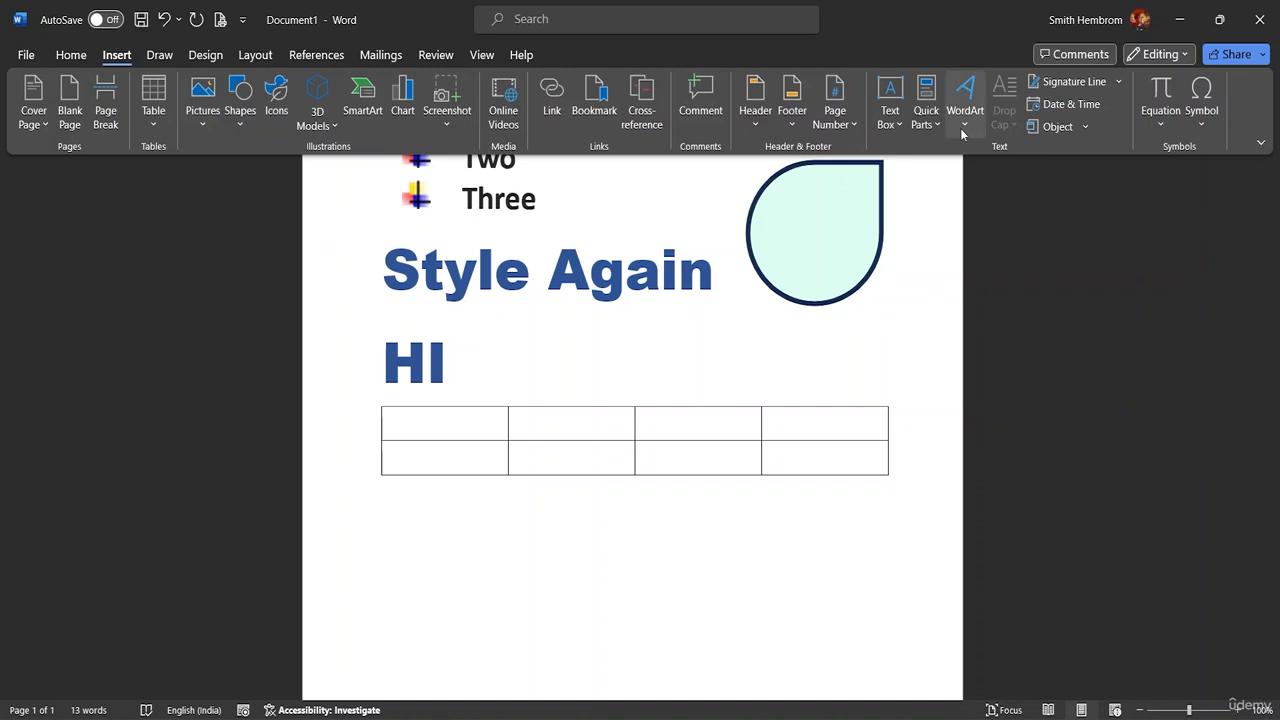
left_click(899, 130)
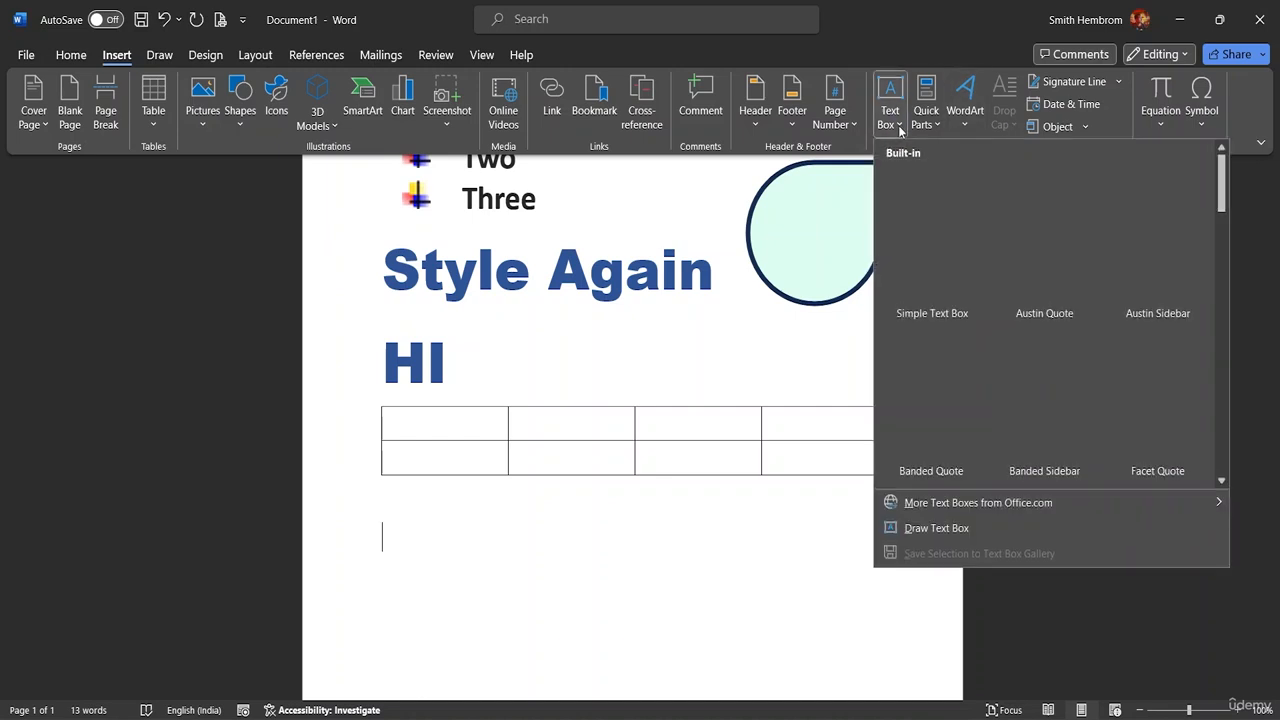
left_click(916, 229)
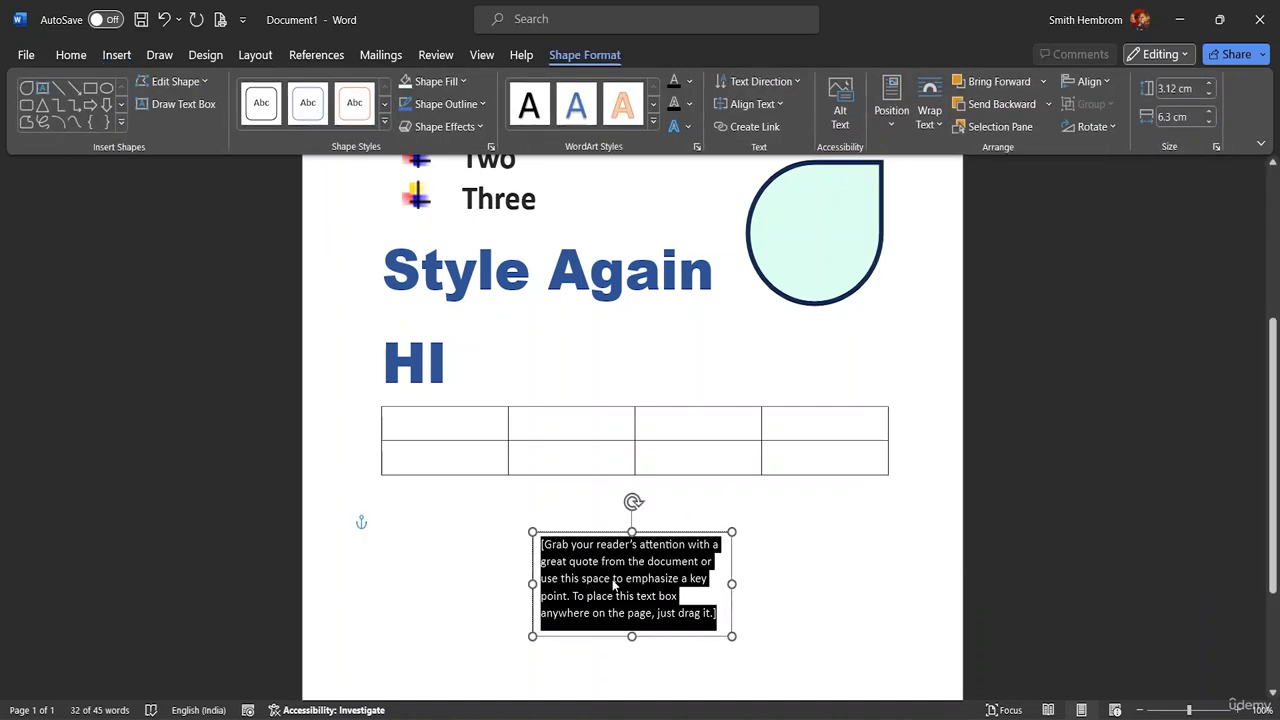
Step: Widen the text box to about 10.5 cm and fill it with the black theme colour
left_click_drag(732, 582, 860, 580)
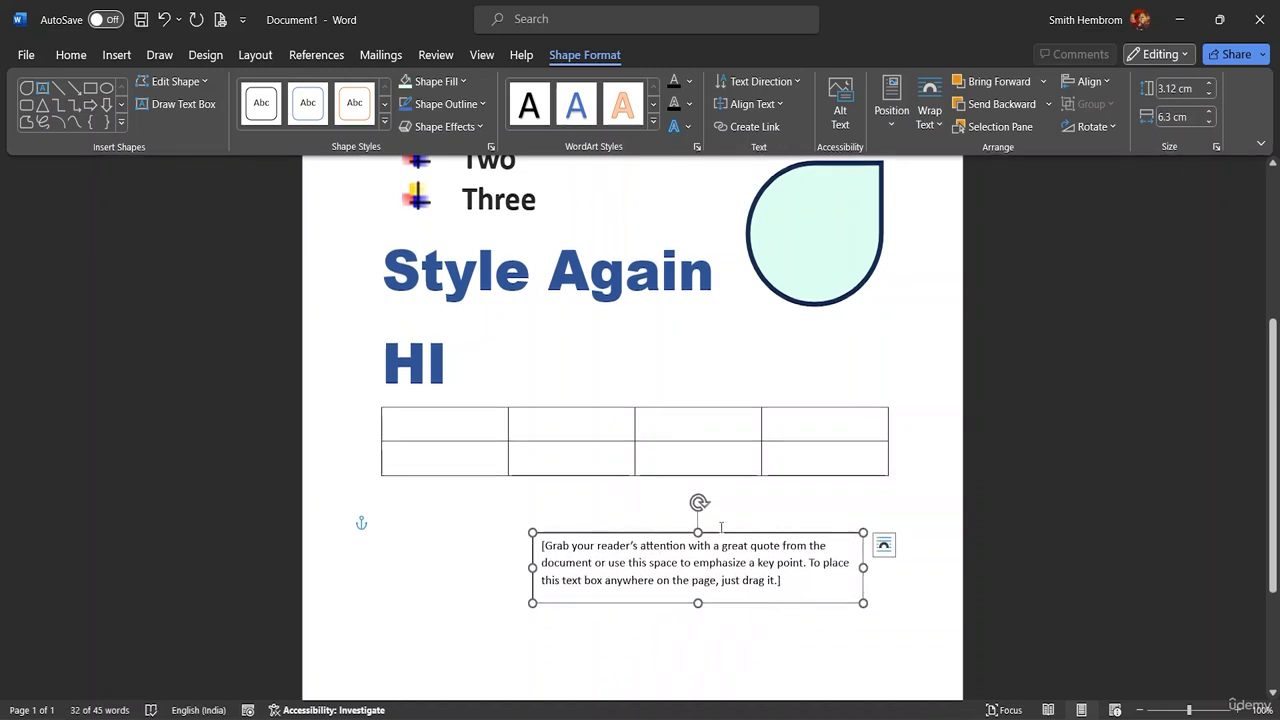
key("ctrl+a")
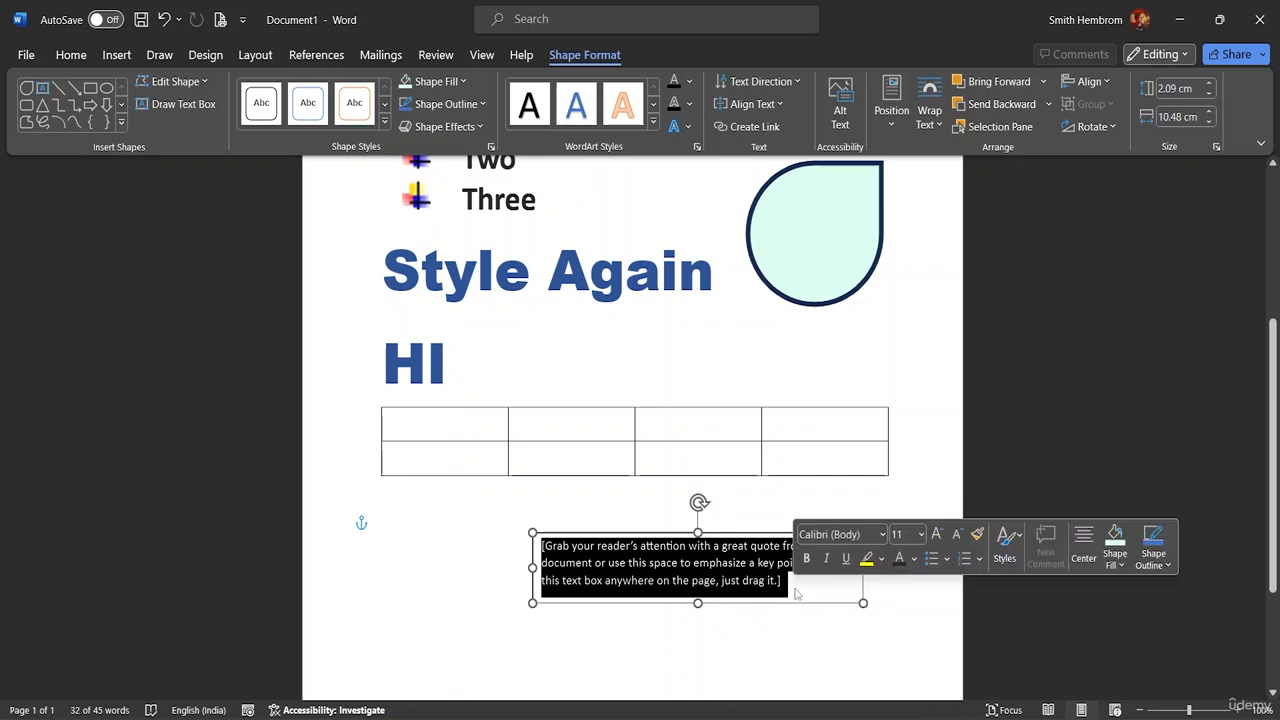
left_click(461, 83)
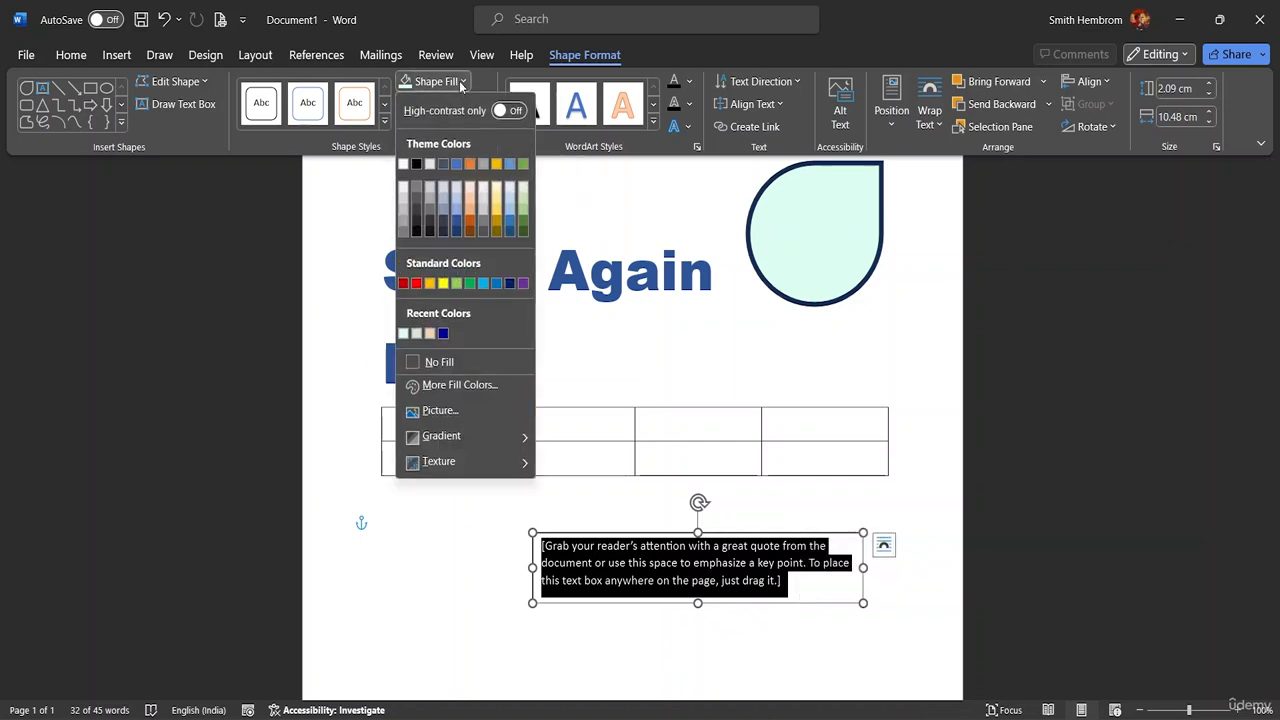
left_click(417, 164)
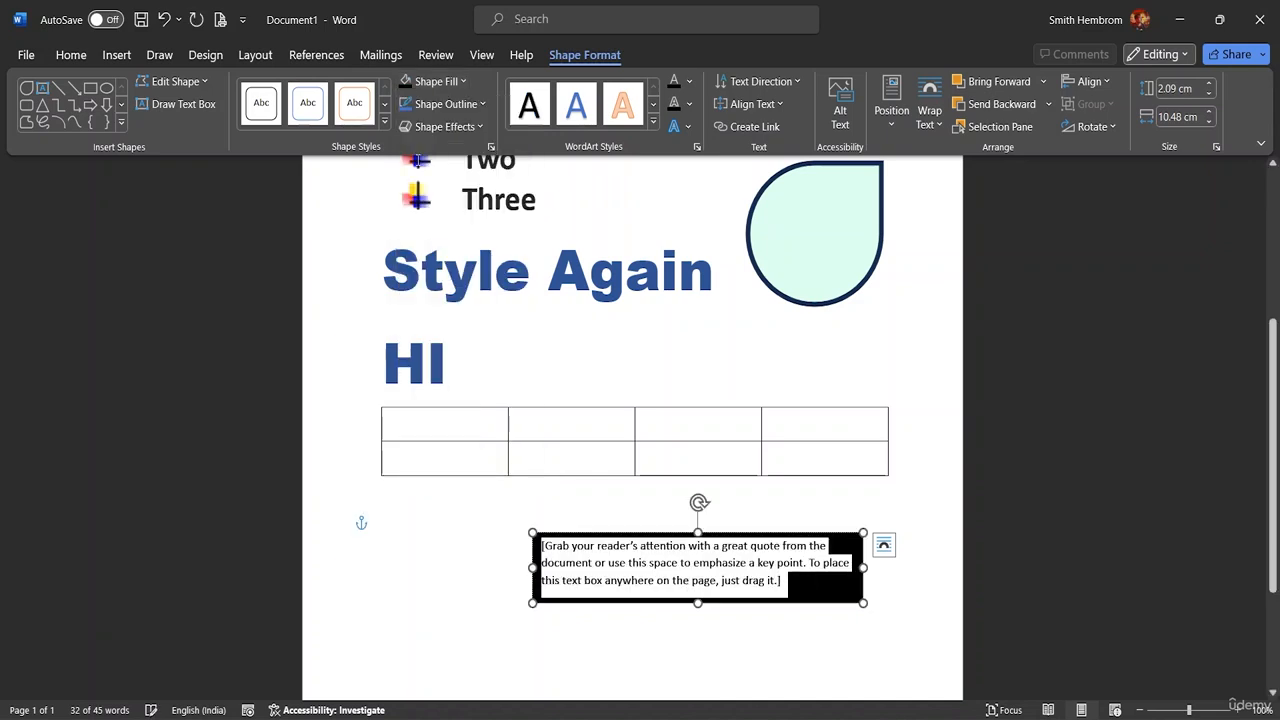
left_click(373, 499)
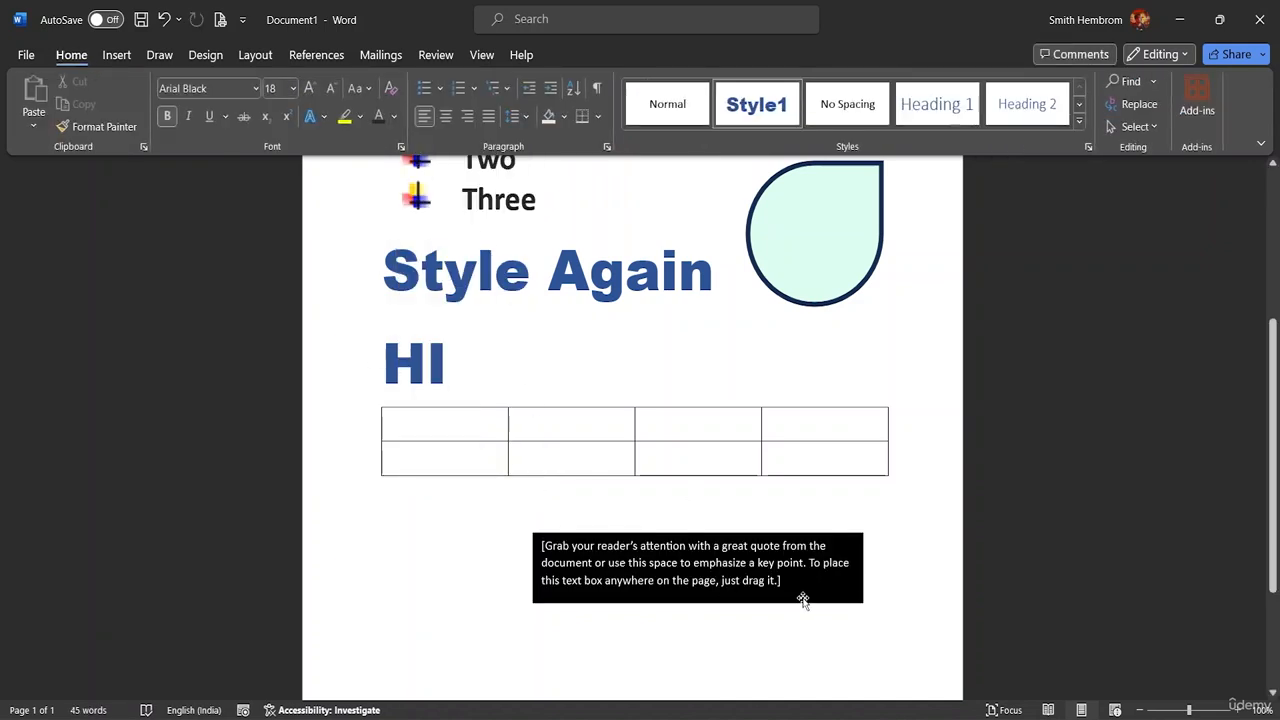
Step: Move the black text box directly beneath the table, aligned with its left edge, and select its placeholder text
left_click_drag(834, 600, 675, 566)
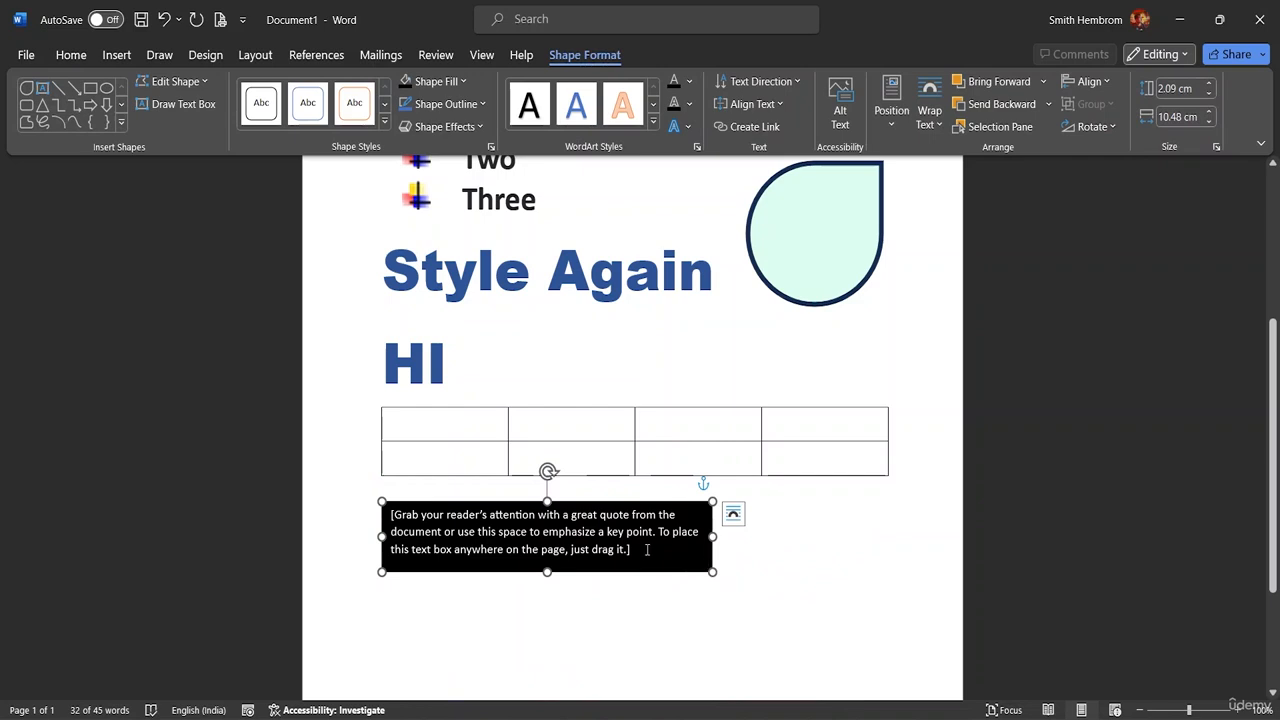
left_click(647, 549)
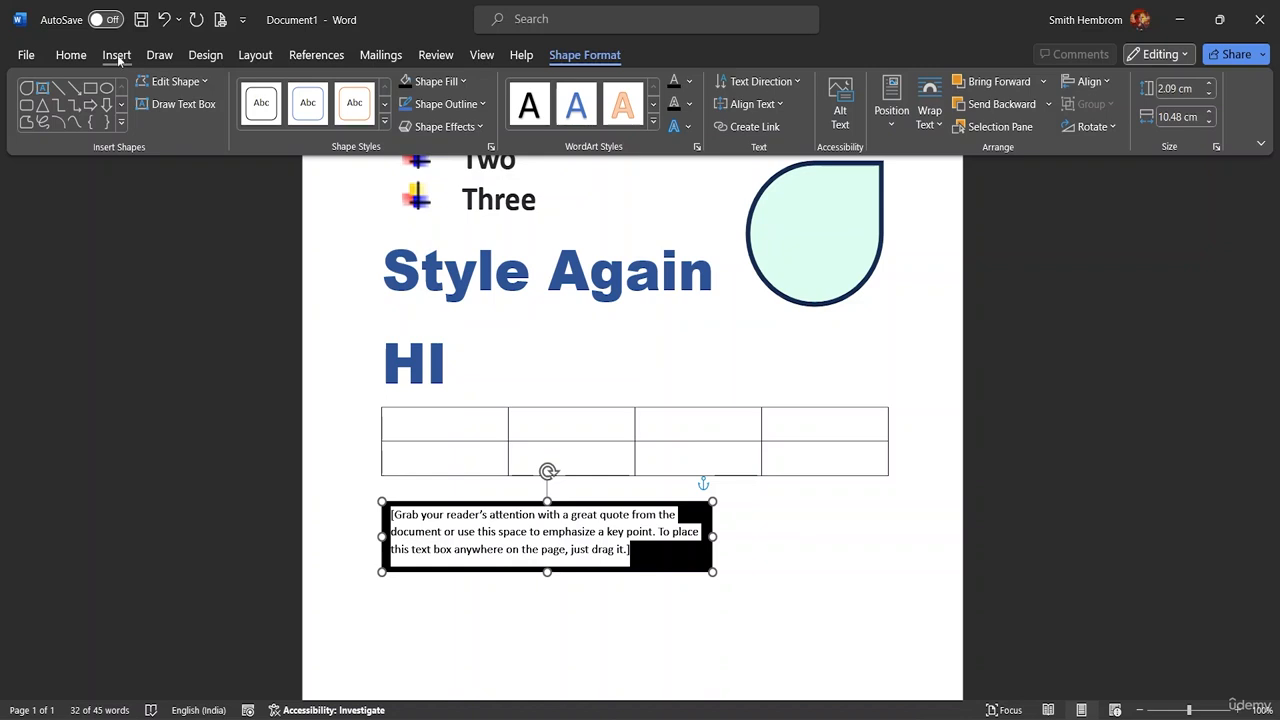
Step: Set the placeholder text inside the black text box to 16 pt and deselect the box
left_click(70, 55)
left_click(293, 88)
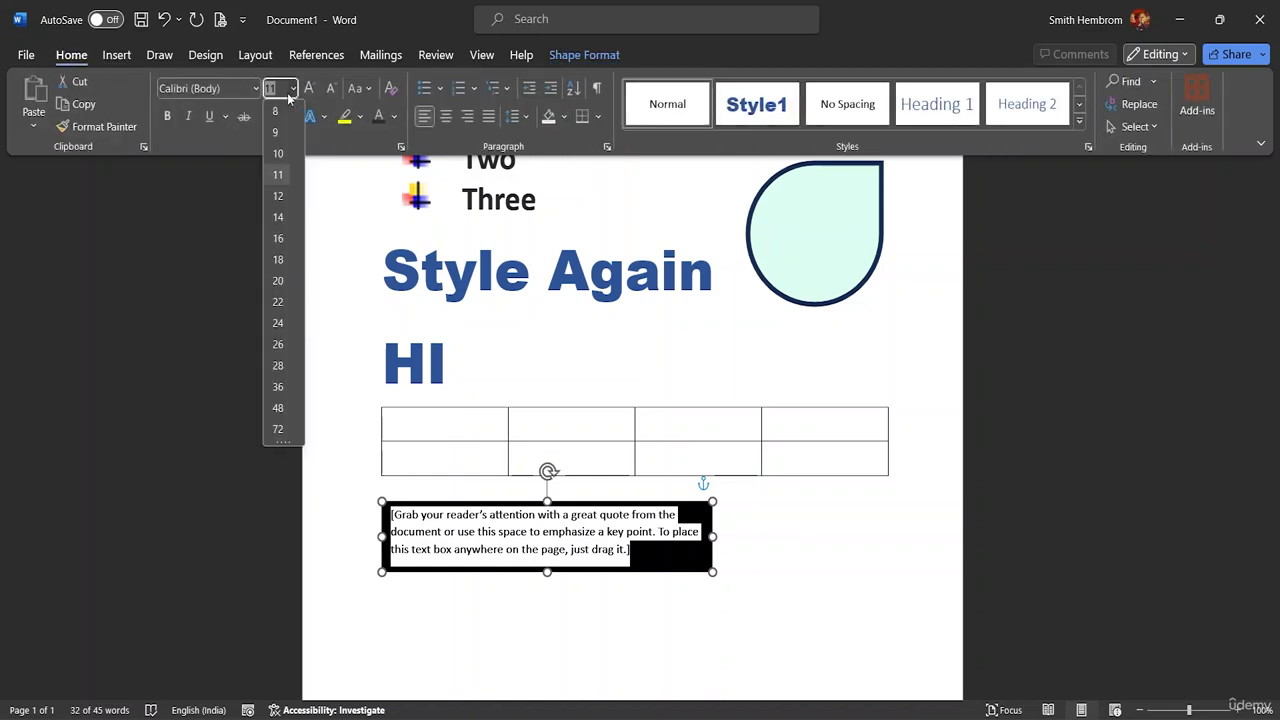
left_click(278, 238)
left_click(272, 353)
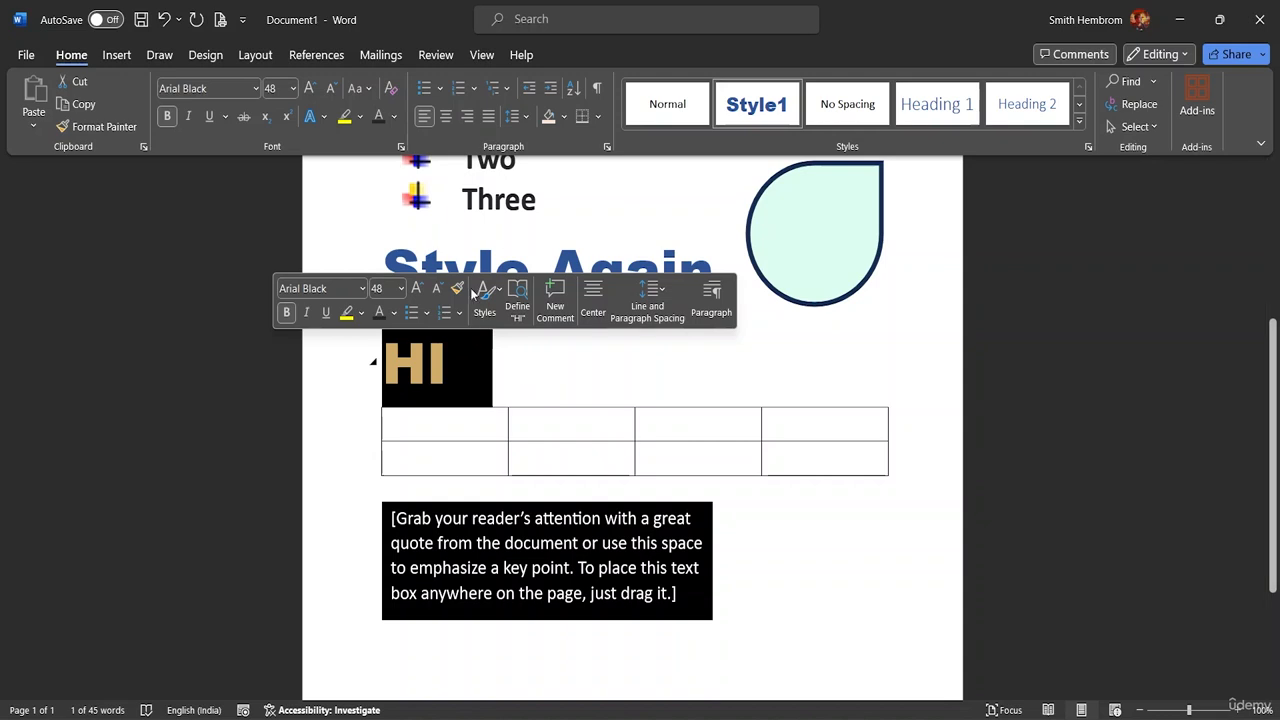
left_click(506, 357)
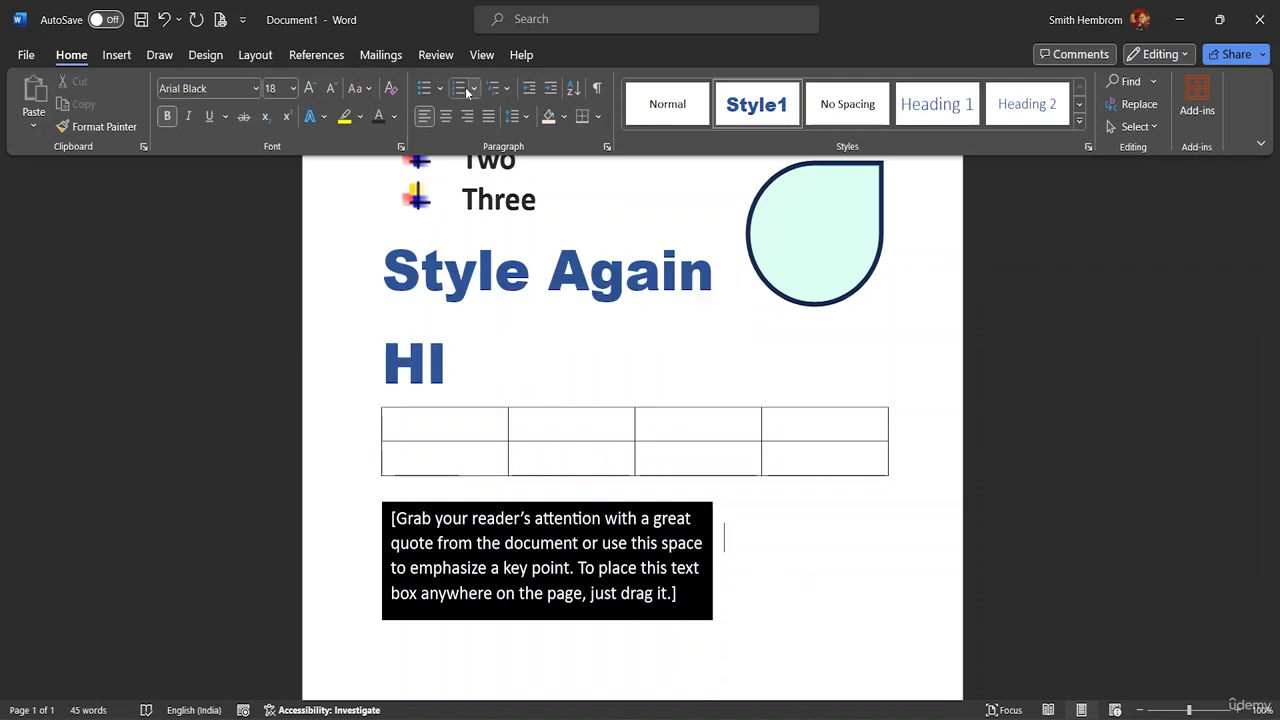
Step: Look through the Quick Parts options and insert a WordArt object in the gold gradient style with a gold outline
left_click(116, 55)
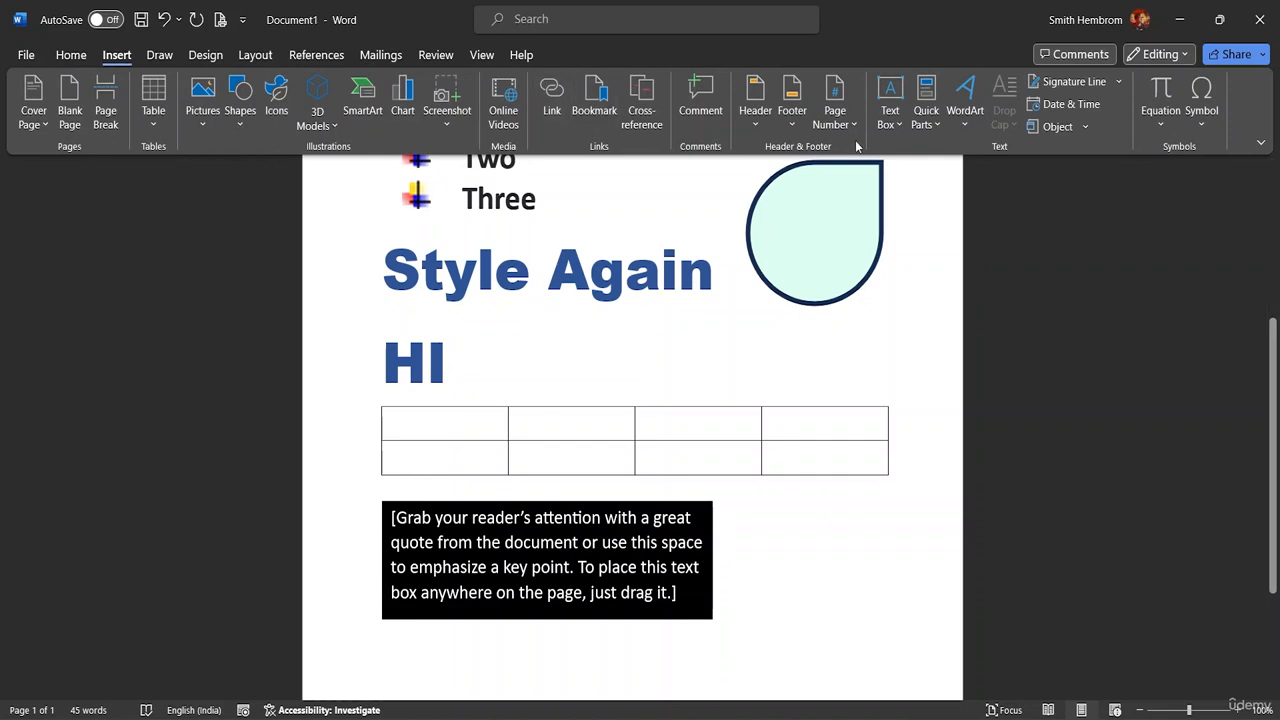
left_click(938, 125)
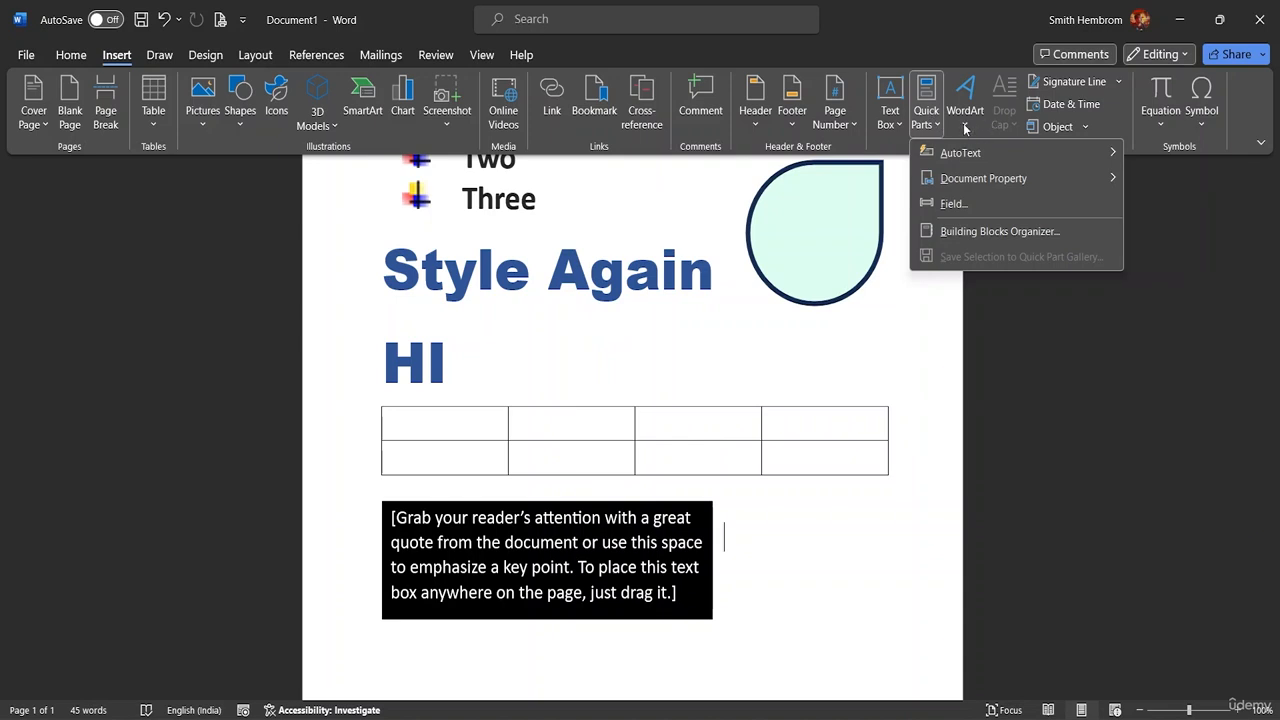
left_click(964, 124)
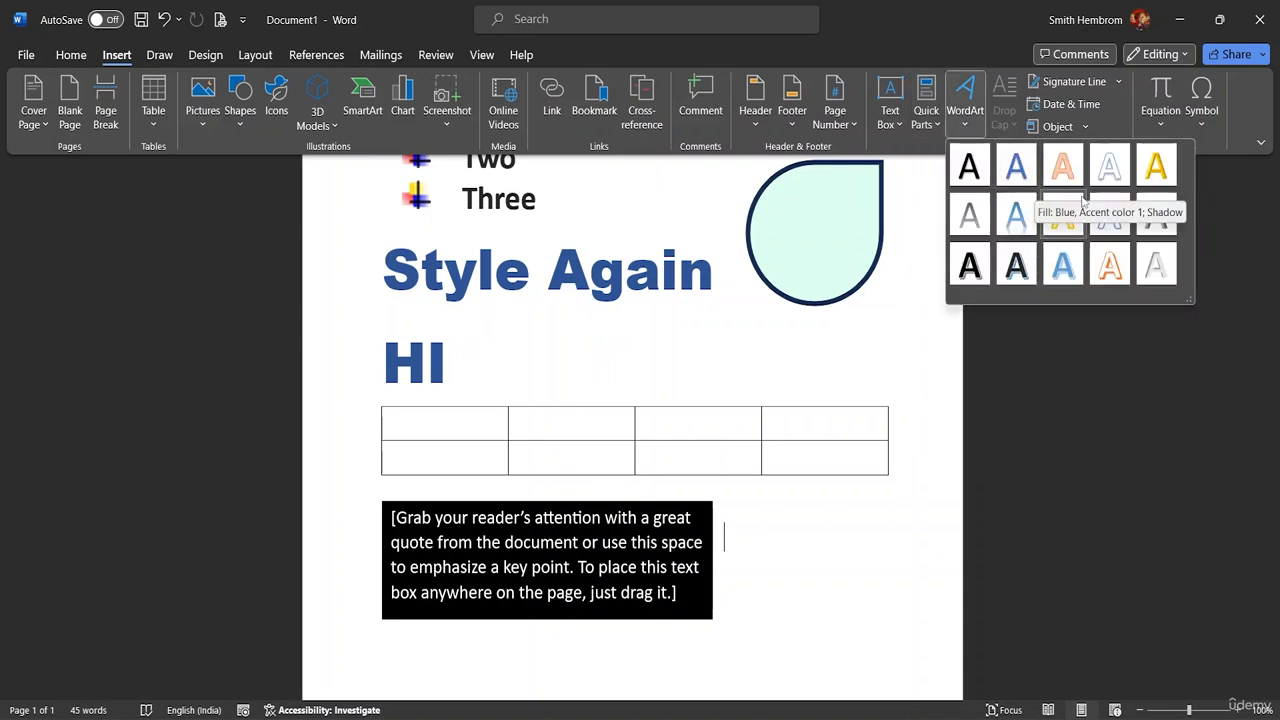
left_click(1012, 165)
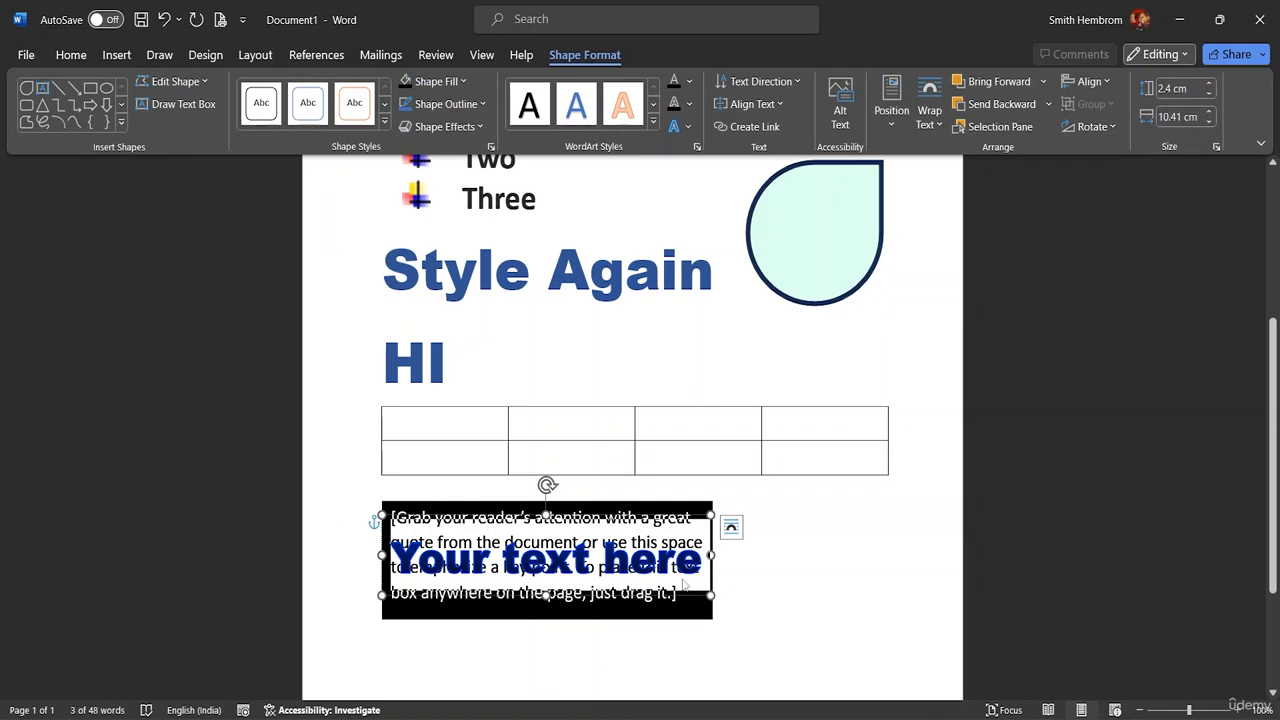
Step: Try to move the WordArt text into the blank space beside the black text box, and undo it
left_click_drag(688, 585, 770, 585)
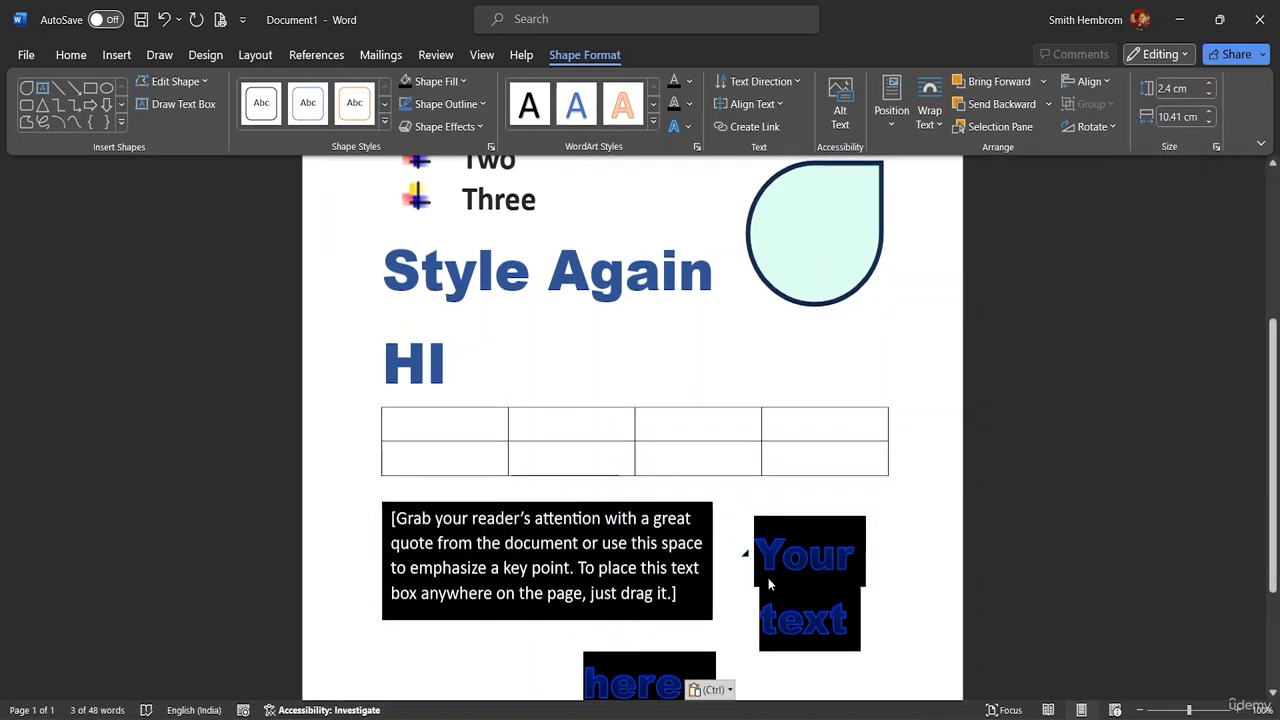
scroll(780, 560, "down", 1)
scroll(808, 560, "down", 3)
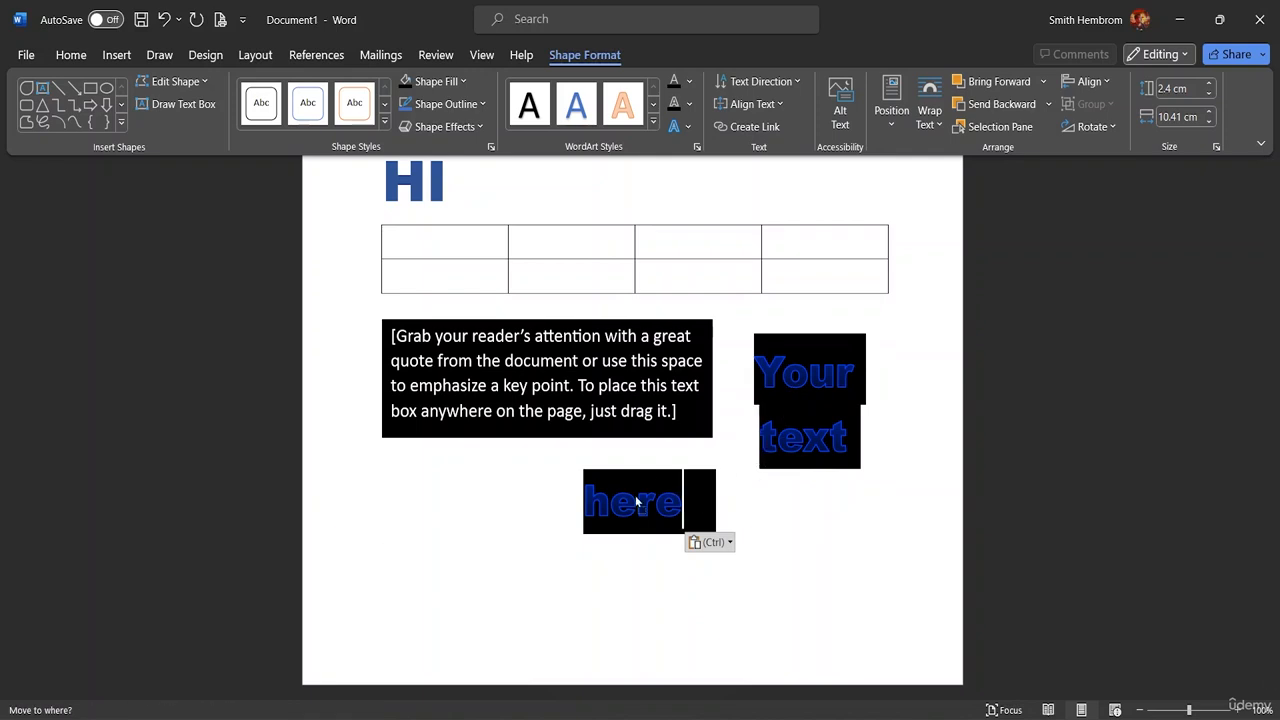
left_click(775, 456)
key("ctrl")
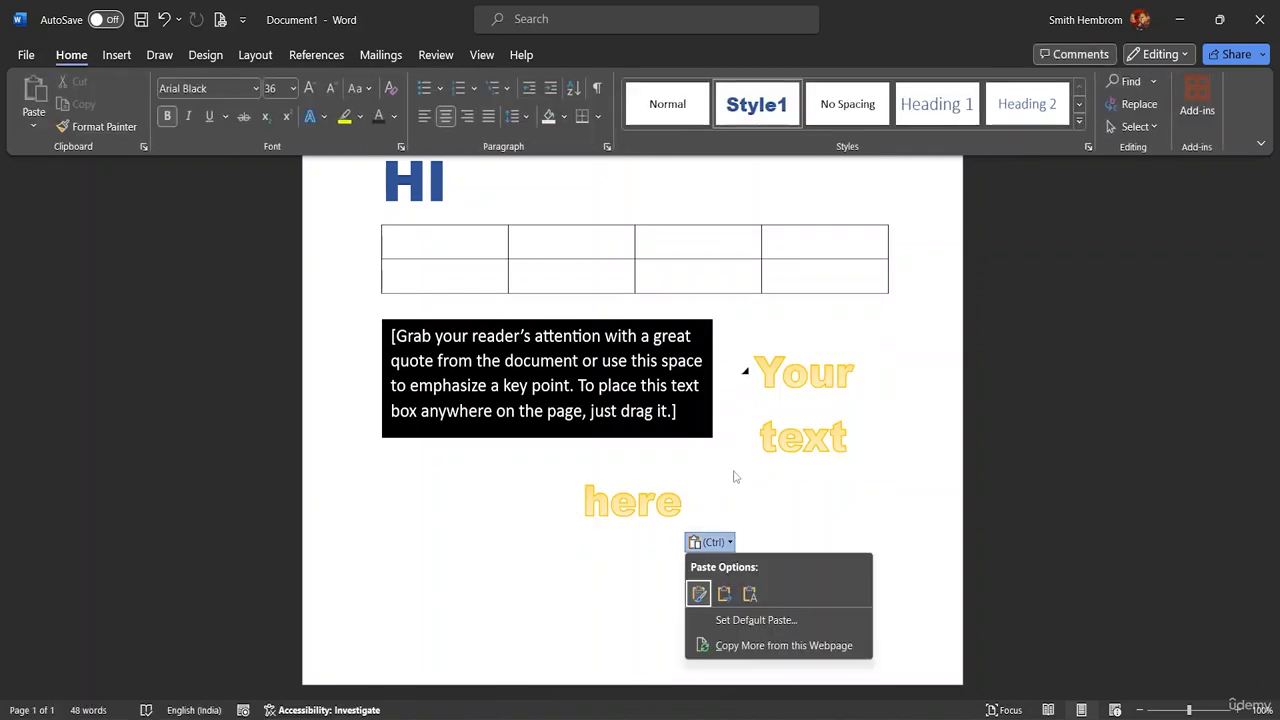
left_click_drag(693, 510, 584, 515)
left_click(817, 384)
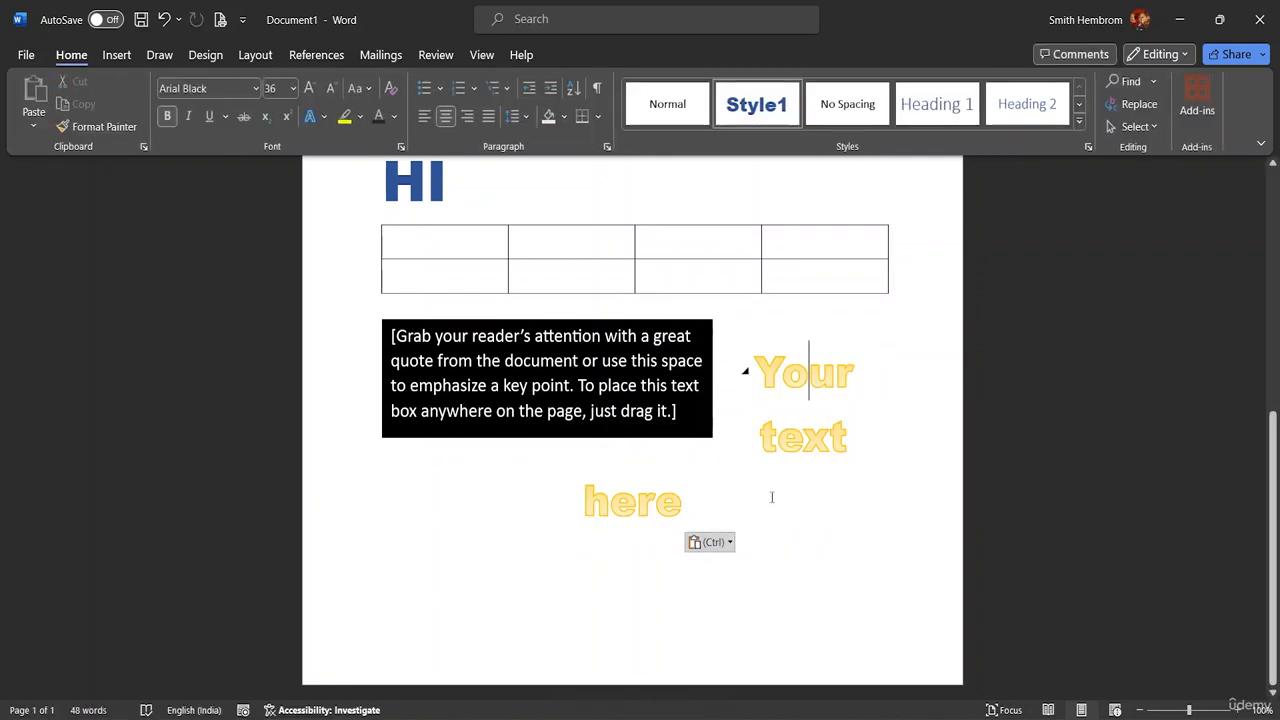
left_click_drag(713, 497, 728, 401)
left_click(802, 424)
key("ctrl+z")
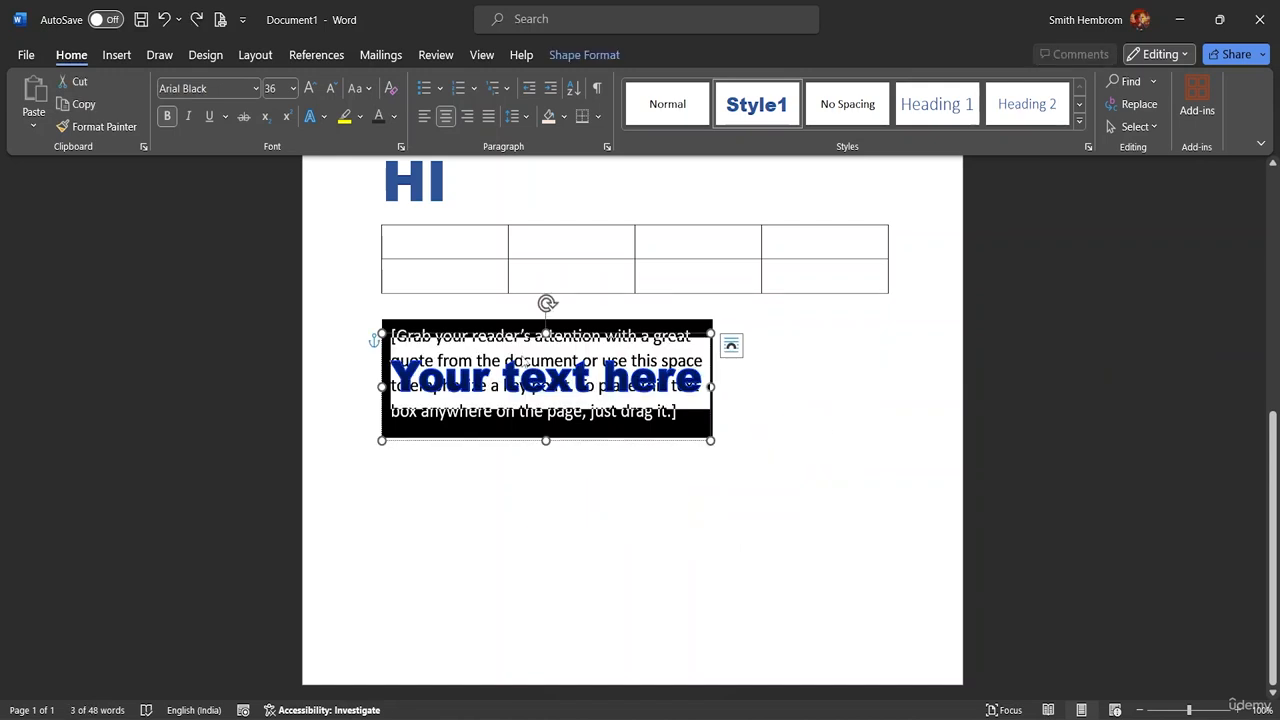
Step: Apply Square text wrapping to the WordArt and move it directly beneath the black text box, aligned with its left edge
left_click(522, 404)
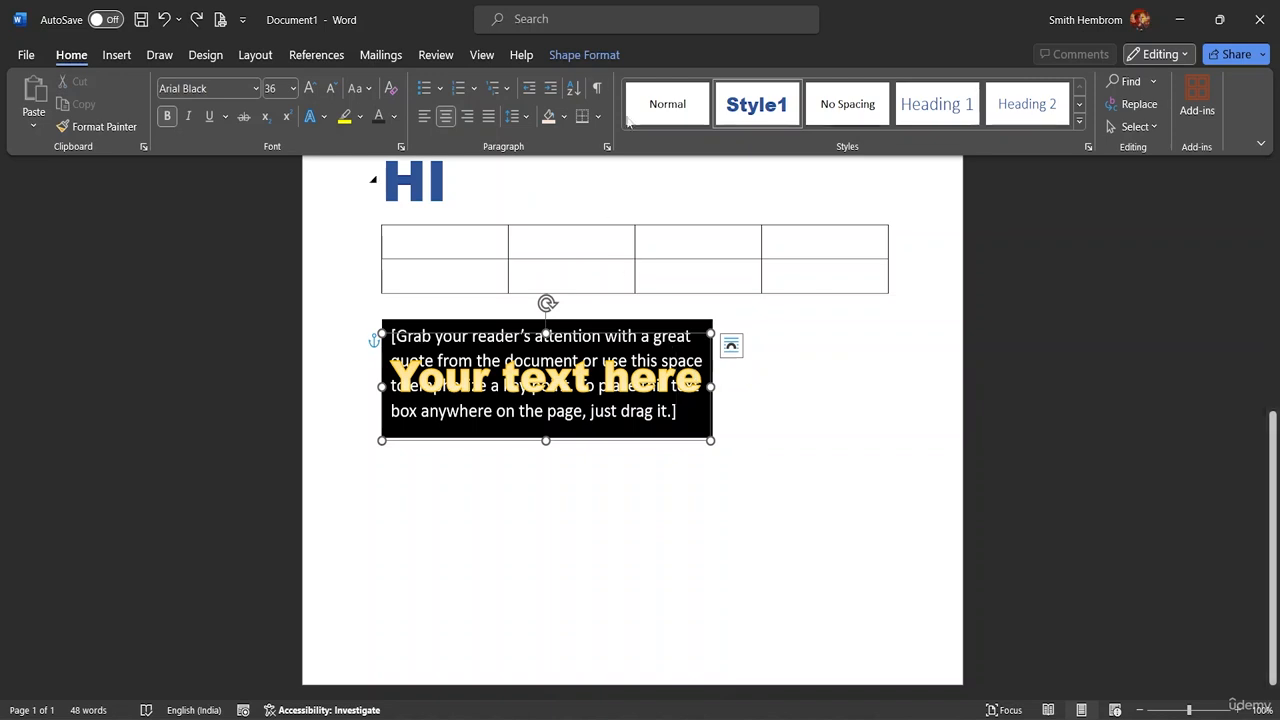
left_click(584, 54)
left_click(930, 105)
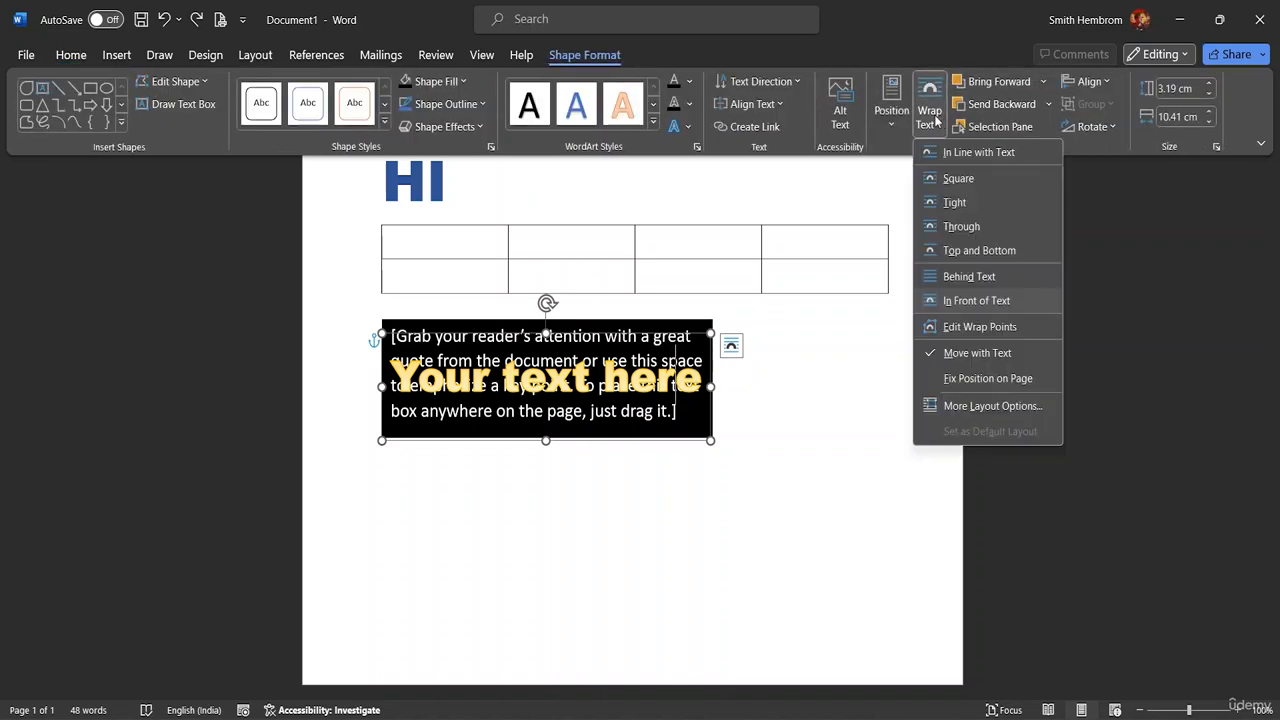
left_click(946, 180)
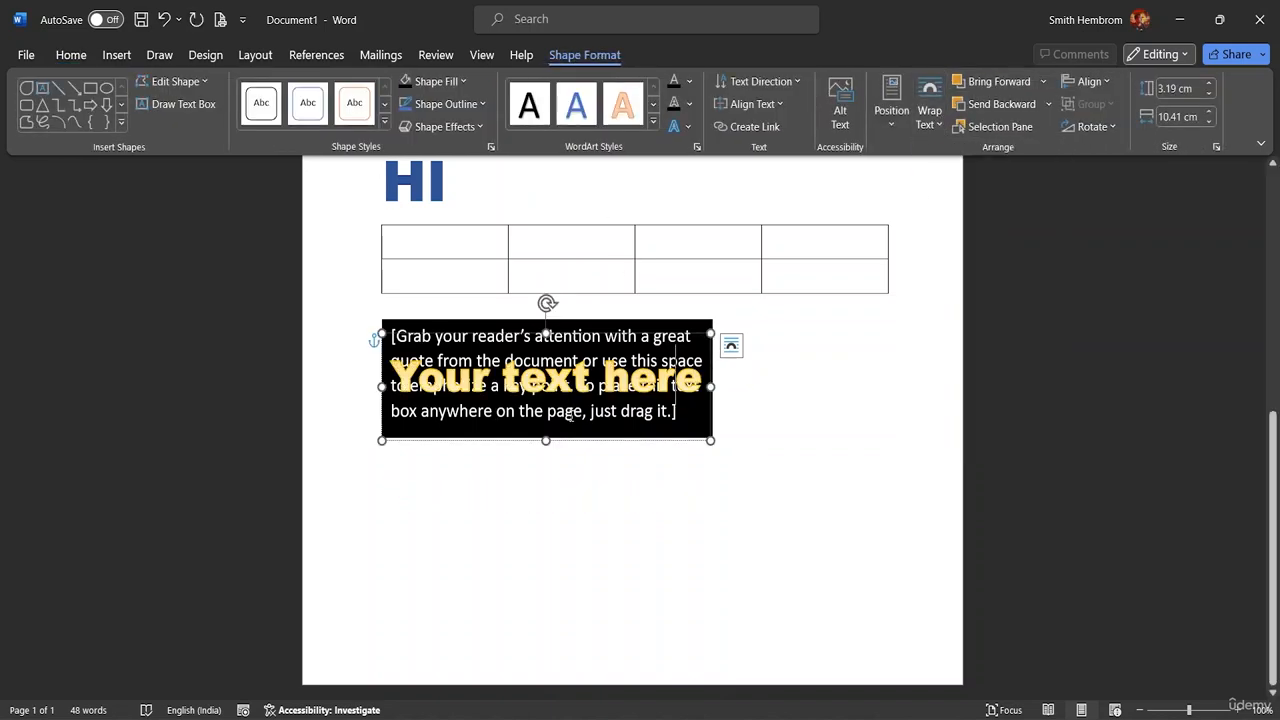
left_click_drag(560, 437, 548, 570)
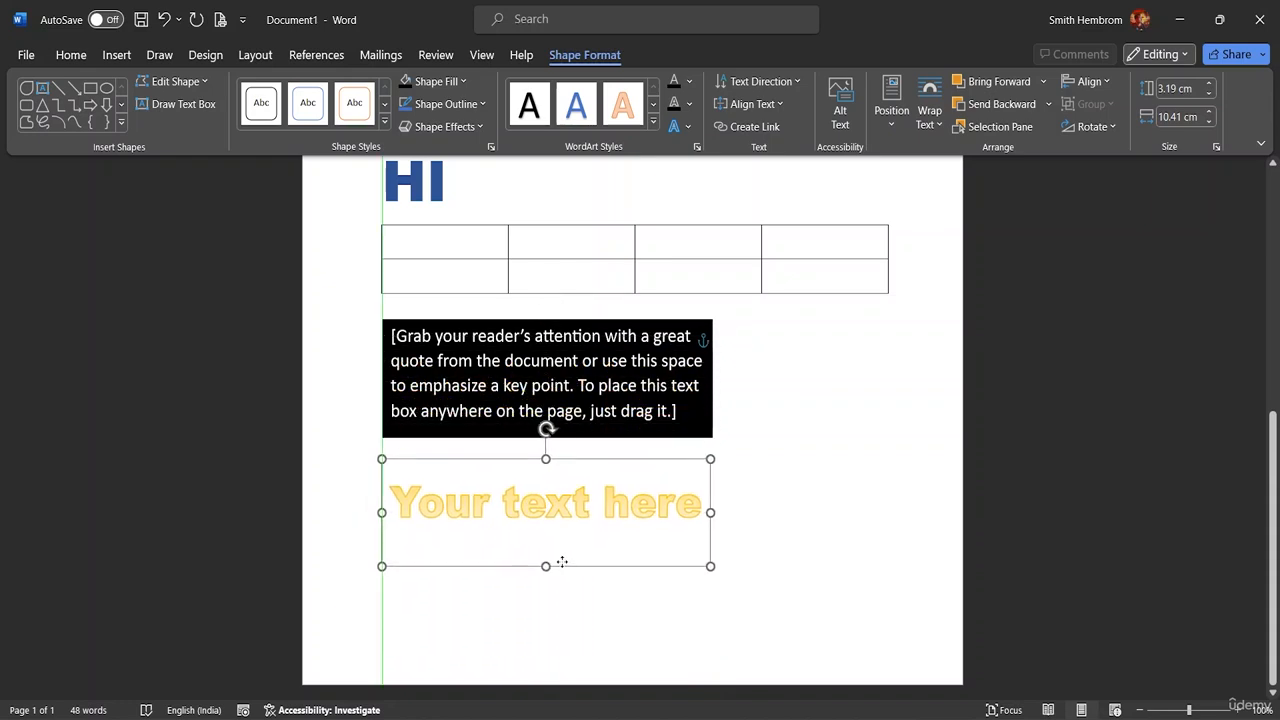
left_click(790, 522)
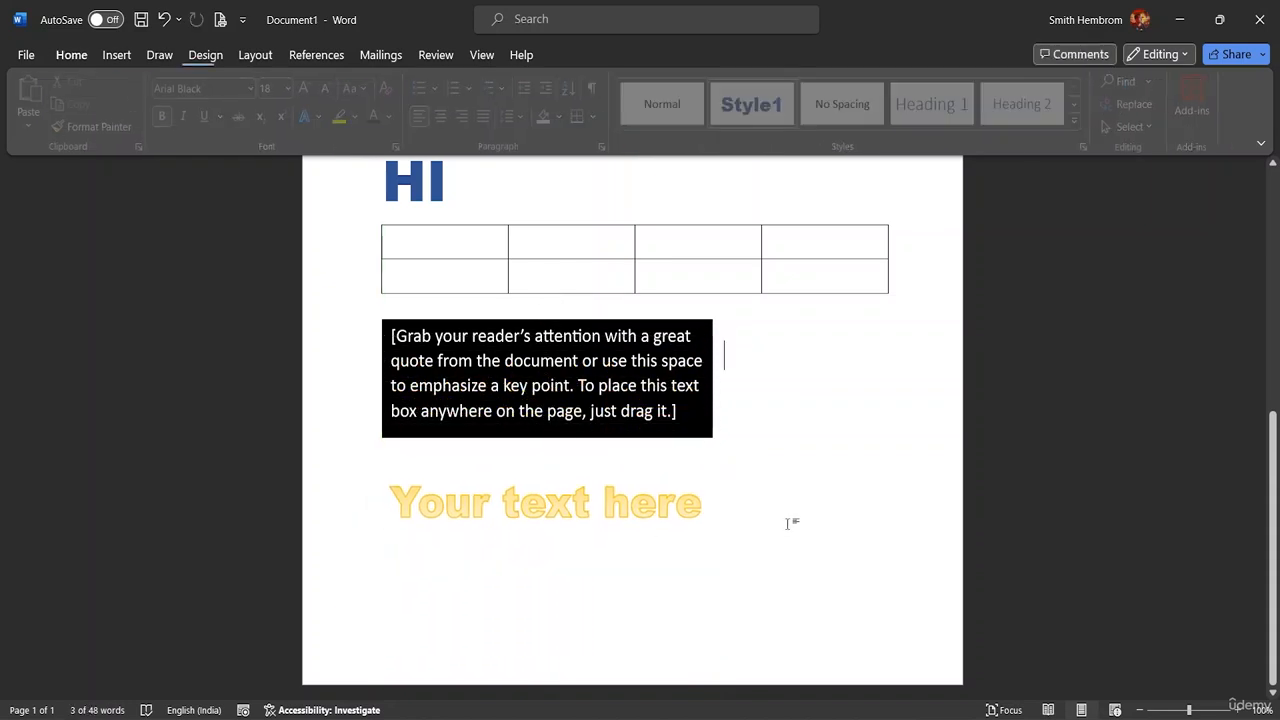
Step: Open the page footer for editing, and return to the document body
left_click(721, 505)
left_click(532, 662)
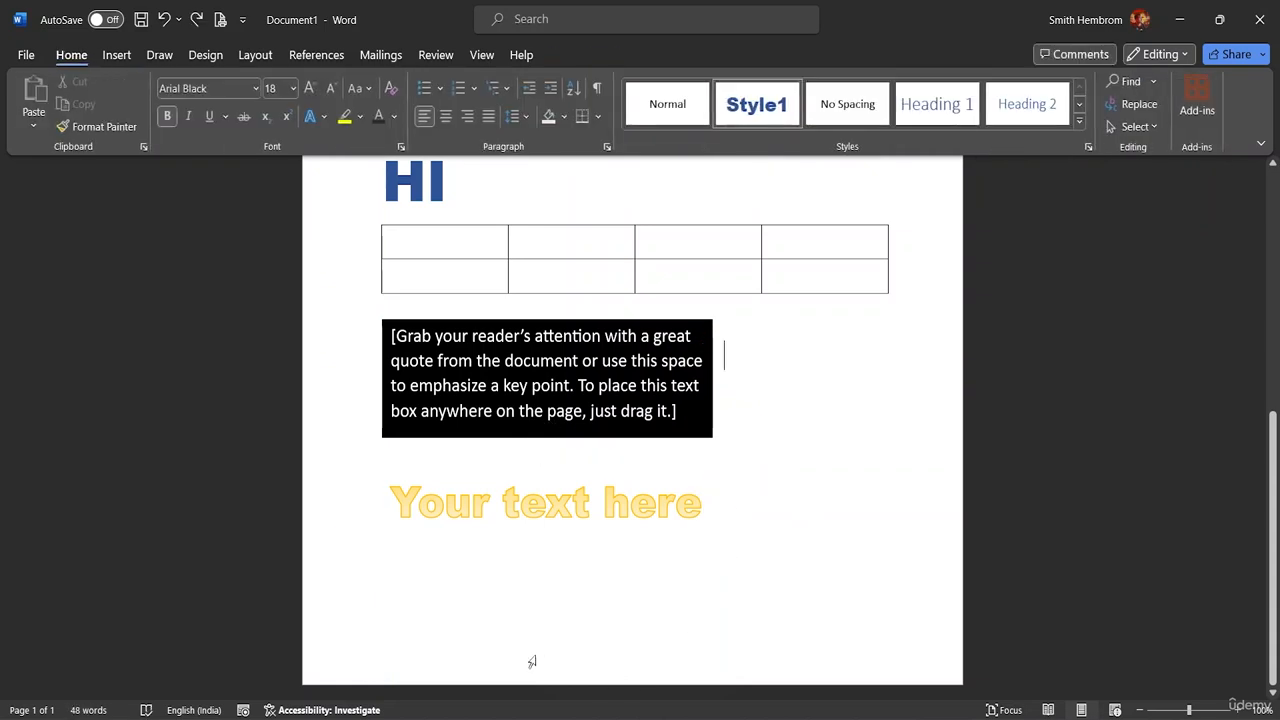
double_click(389, 611)
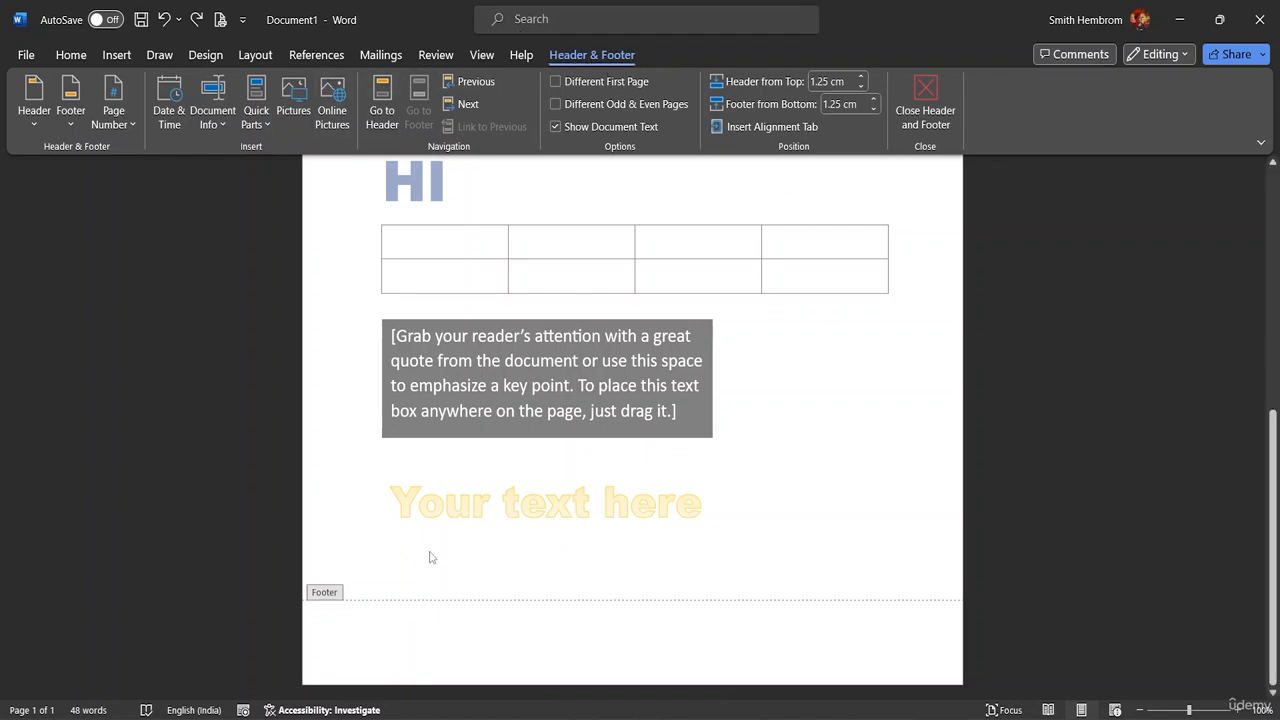
double_click(771, 485)
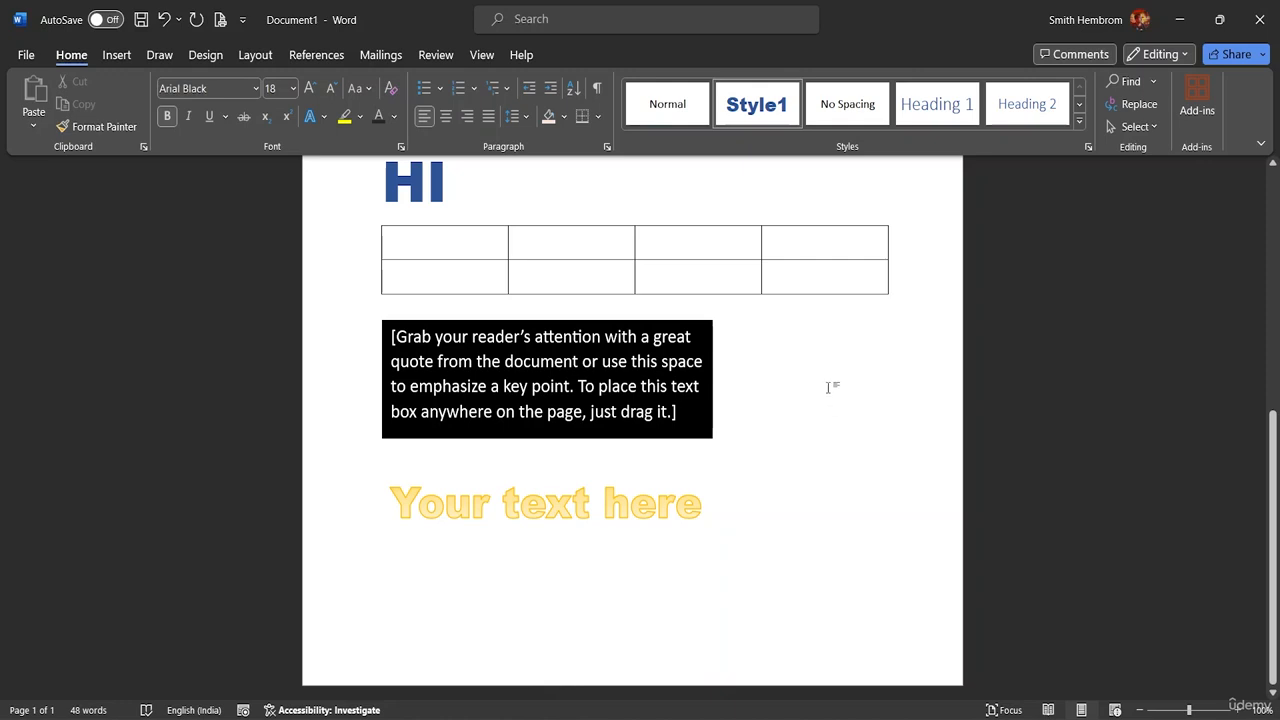
Step: Review the Signature Setup fields for a signature line and the choices for inserting an object
left_click(116, 54)
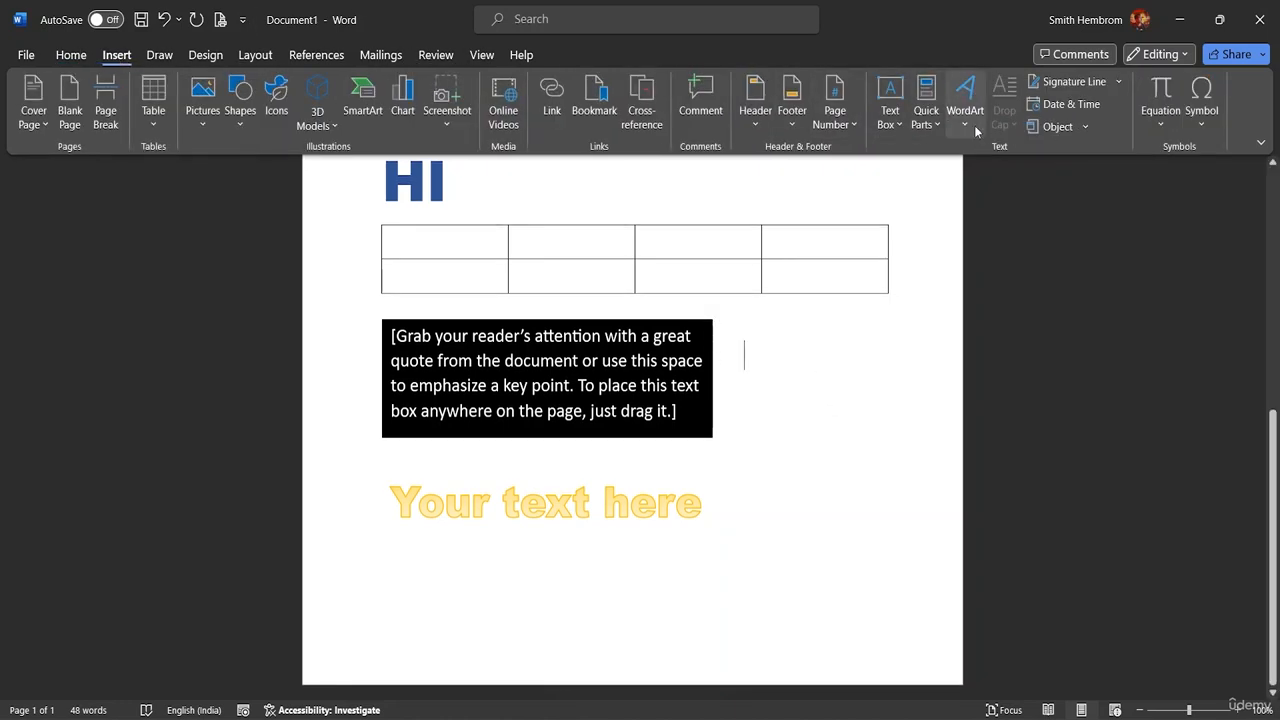
left_click(1104, 84)
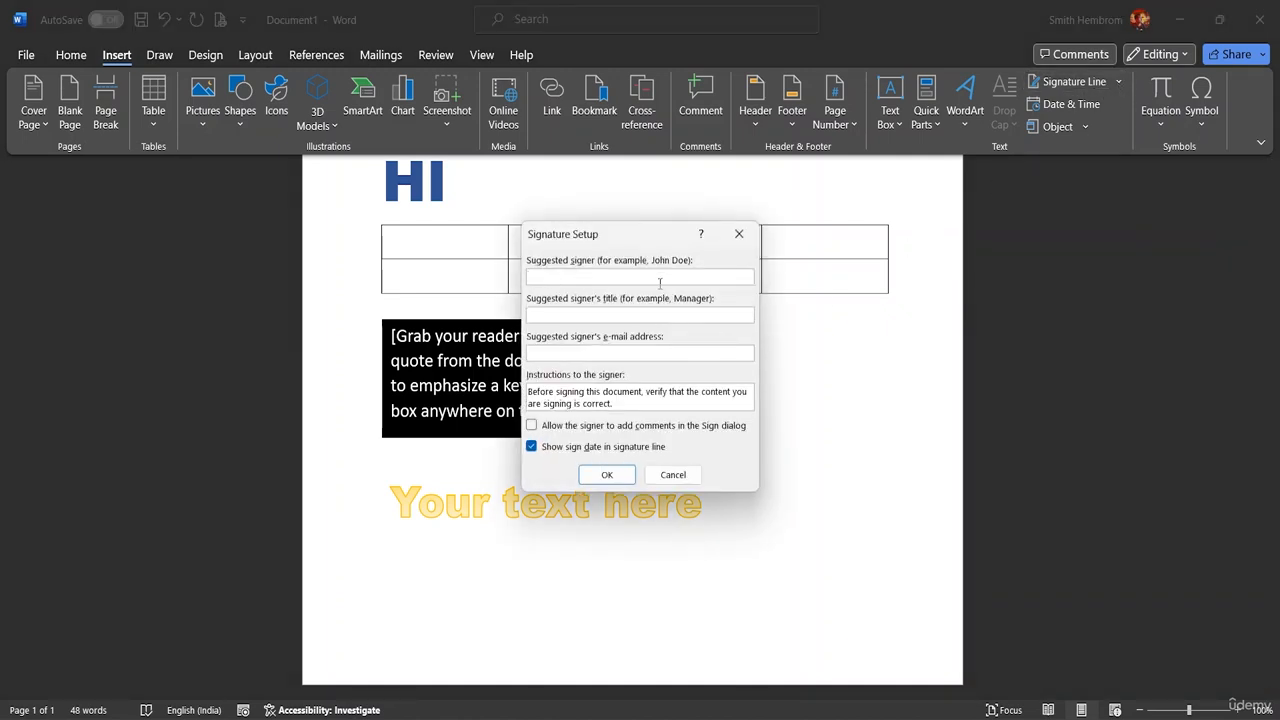
left_click(738, 238)
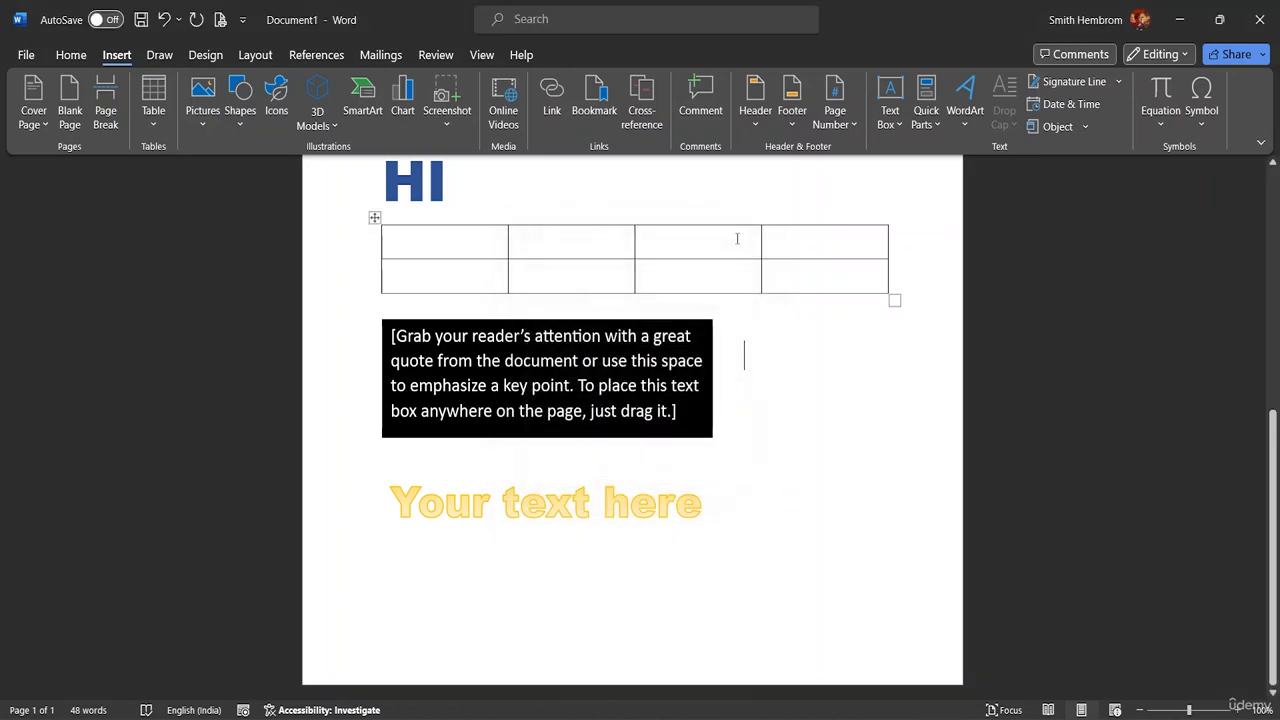
left_click(1078, 127)
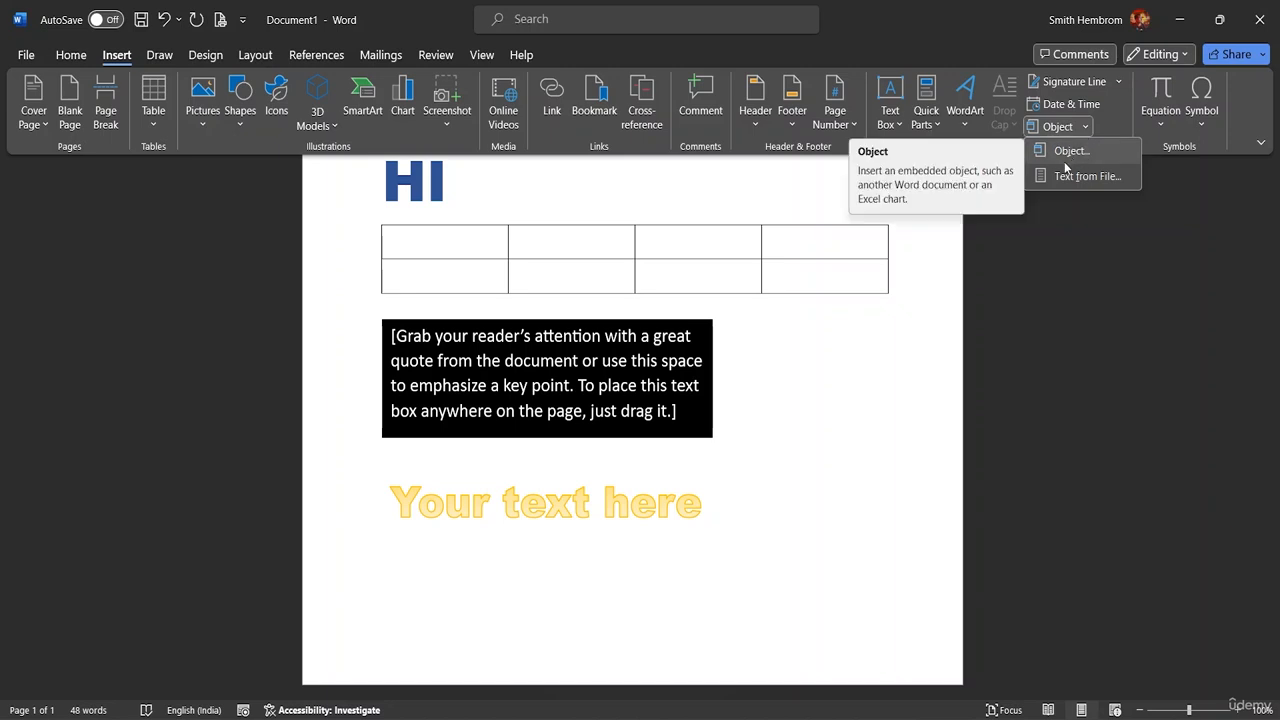
left_click(1088, 204)
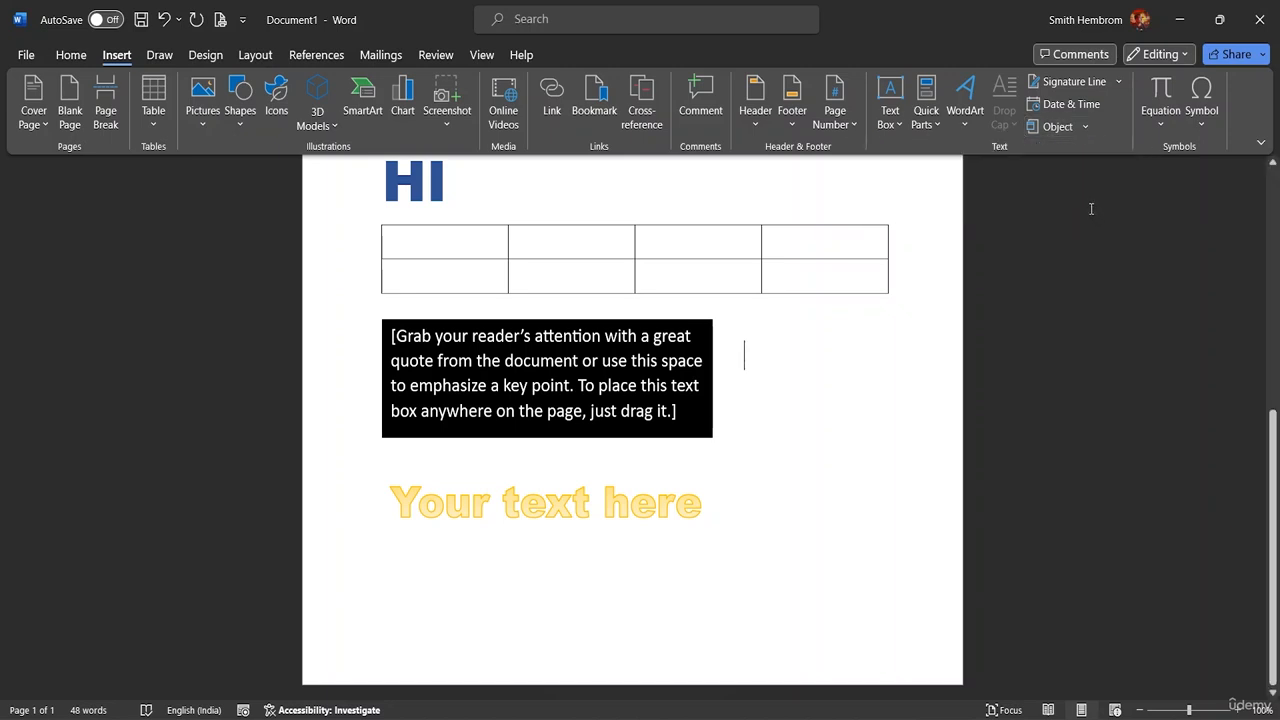
Step: Draw a tall closed loop with the yellow highlighter in the blank space beside the black text box
left_click(175, 57)
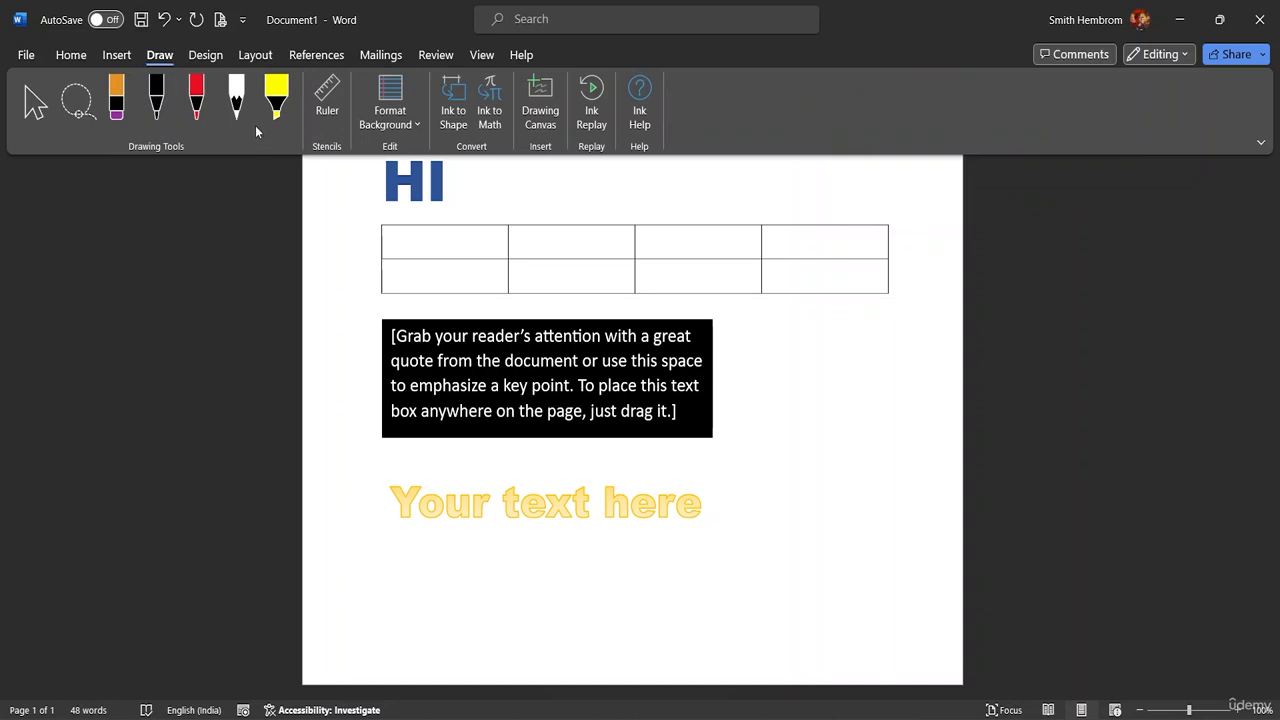
left_click(122, 102)
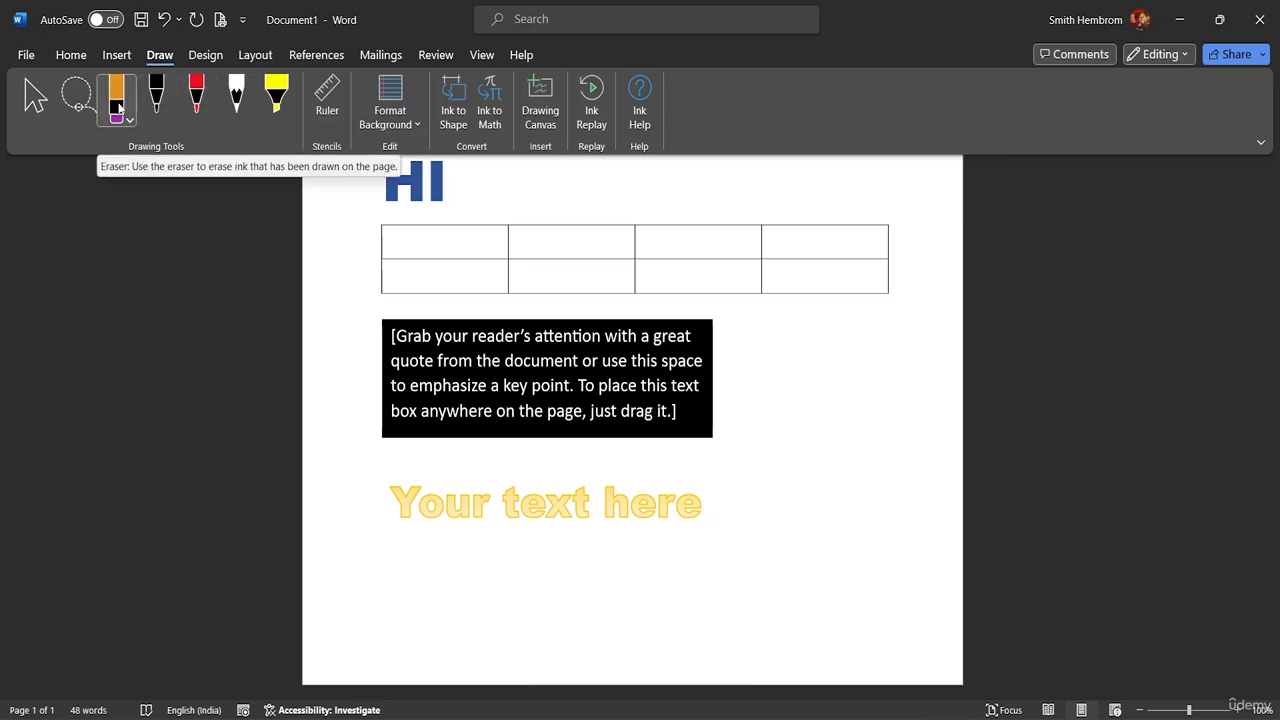
left_click(276, 100)
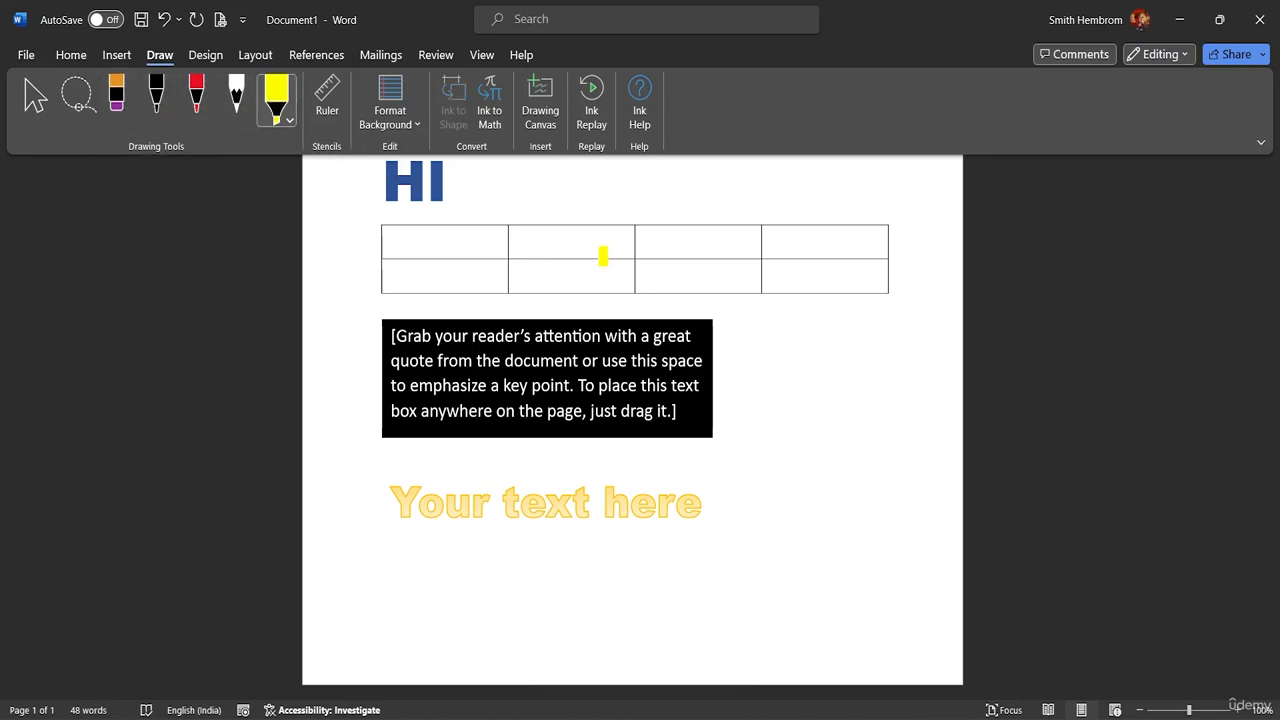
mouse_move(808, 342)
left_mouse_down()
mouse_move(806, 447)
mouse_move(850, 428)
mouse_move(838, 348)
mouse_move(806, 342)
left_mouse_up()
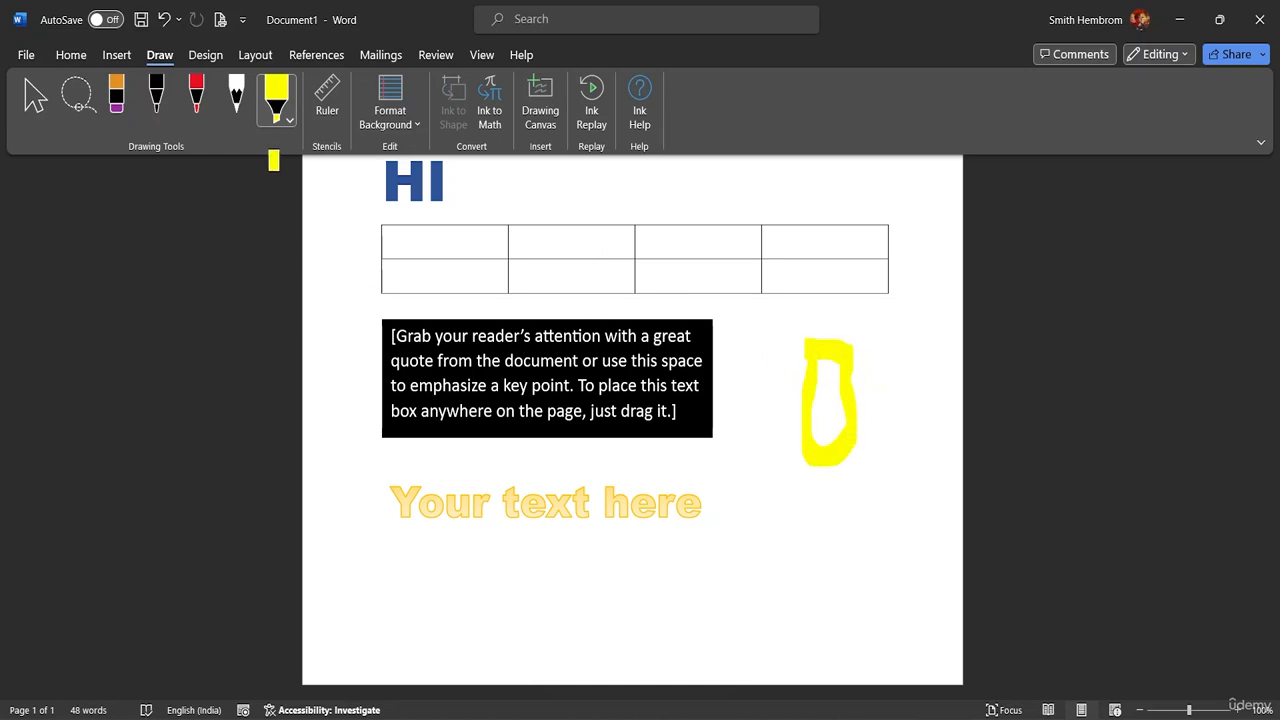
Step: Change the pencil colour to pink and draw a U-shaped outline around the yellow highlighter loop
left_click(236, 96)
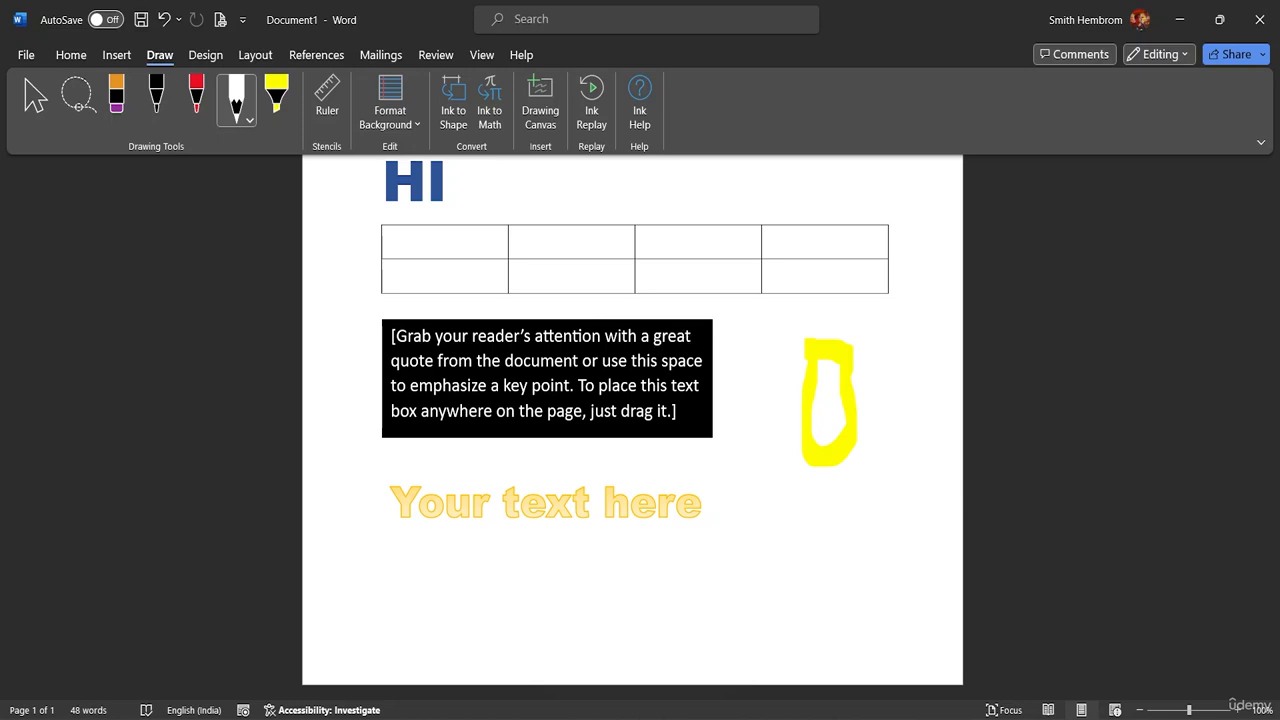
left_click(250, 121)
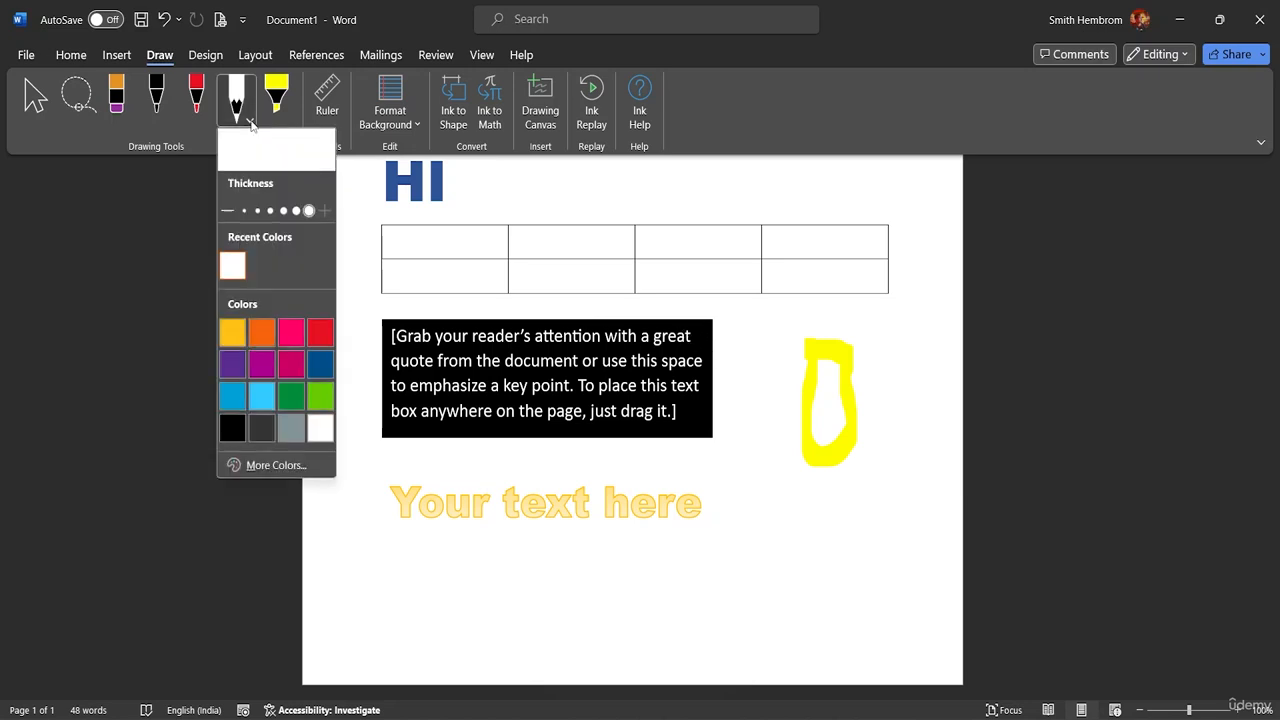
left_click(294, 326)
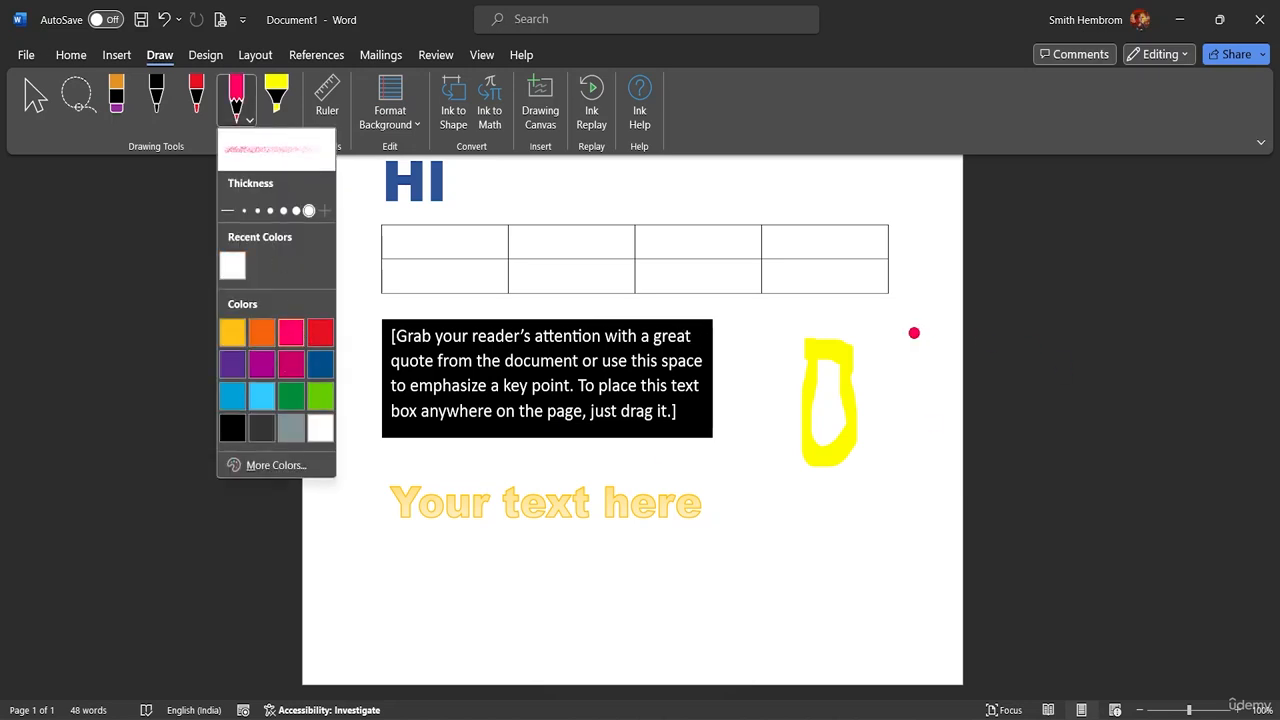
left_click(782, 368)
mouse_move(781, 380)
left_mouse_down()
mouse_move(777, 443)
mouse_move(803, 477)
mouse_move(880, 483)
mouse_move(892, 440)
mouse_move(868, 357)
left_mouse_up()
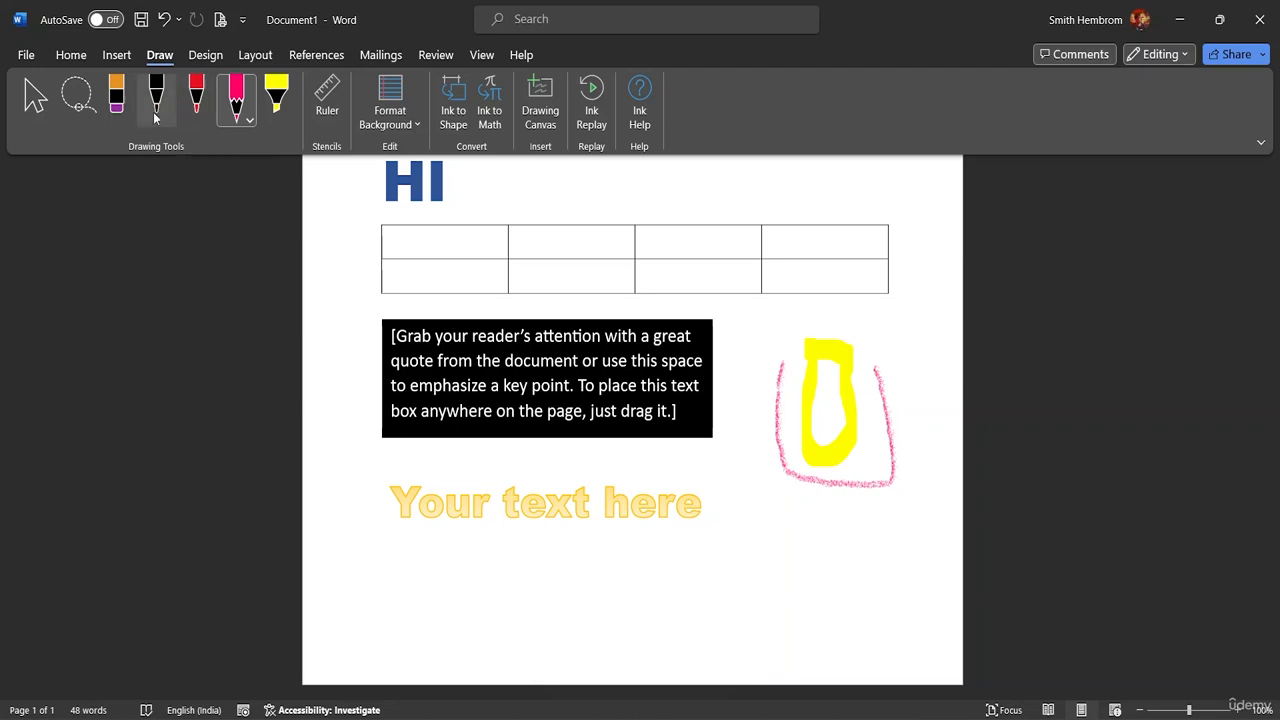
Step: Erase the pink pencil outline and the yellow highlighter loop with the Eraser
left_click(116, 106)
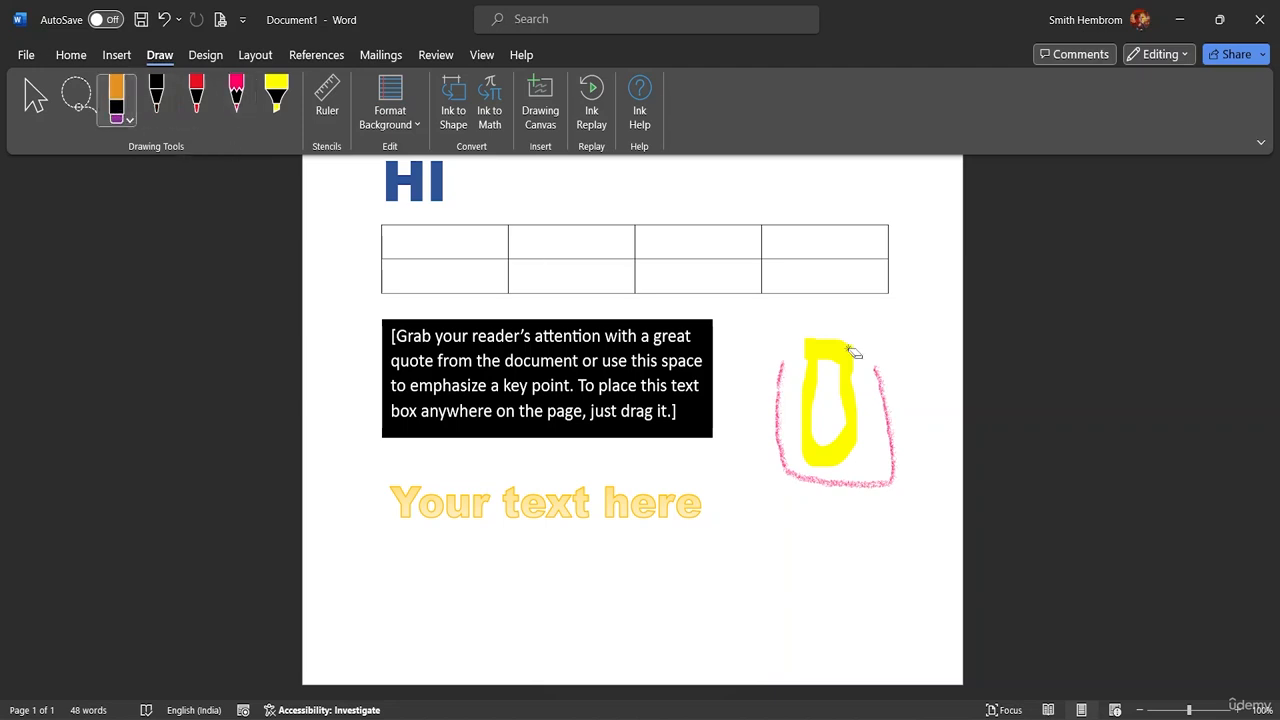
left_click_drag(789, 471, 840, 486)
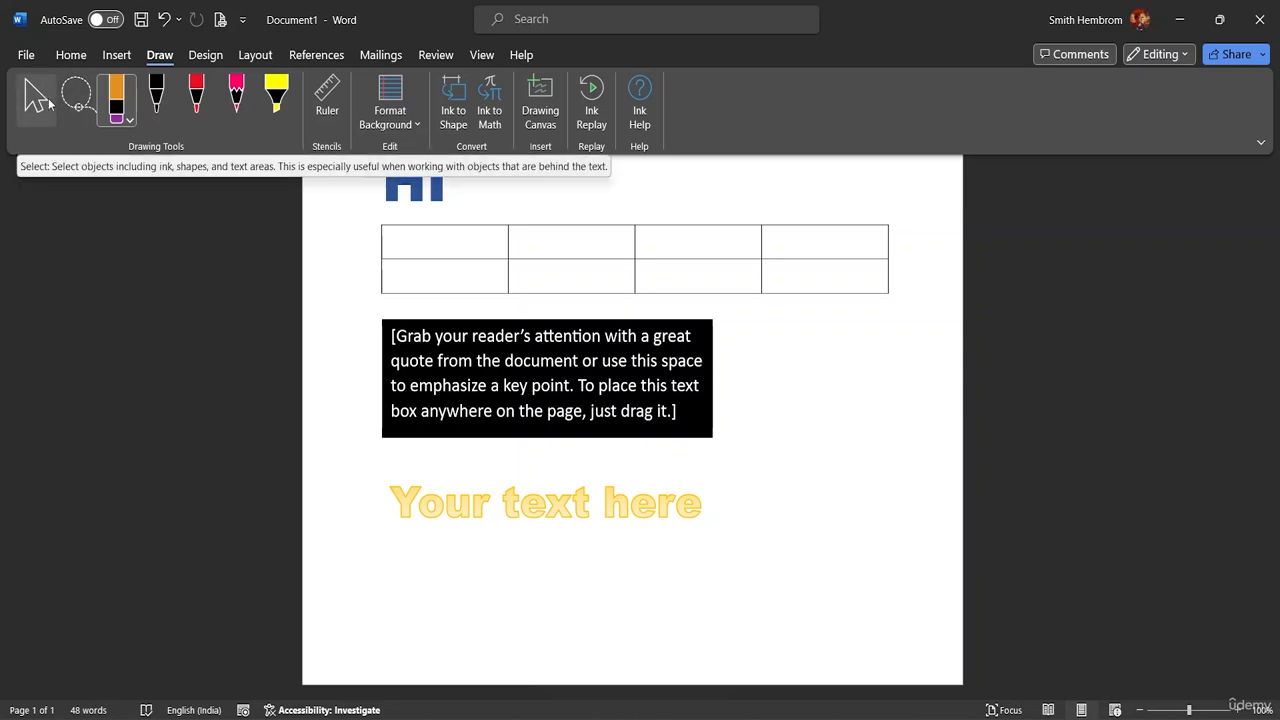
Step: Show the drawing ruler at its 45° angle and try moving it to different positions across the page
left_click(328, 98)
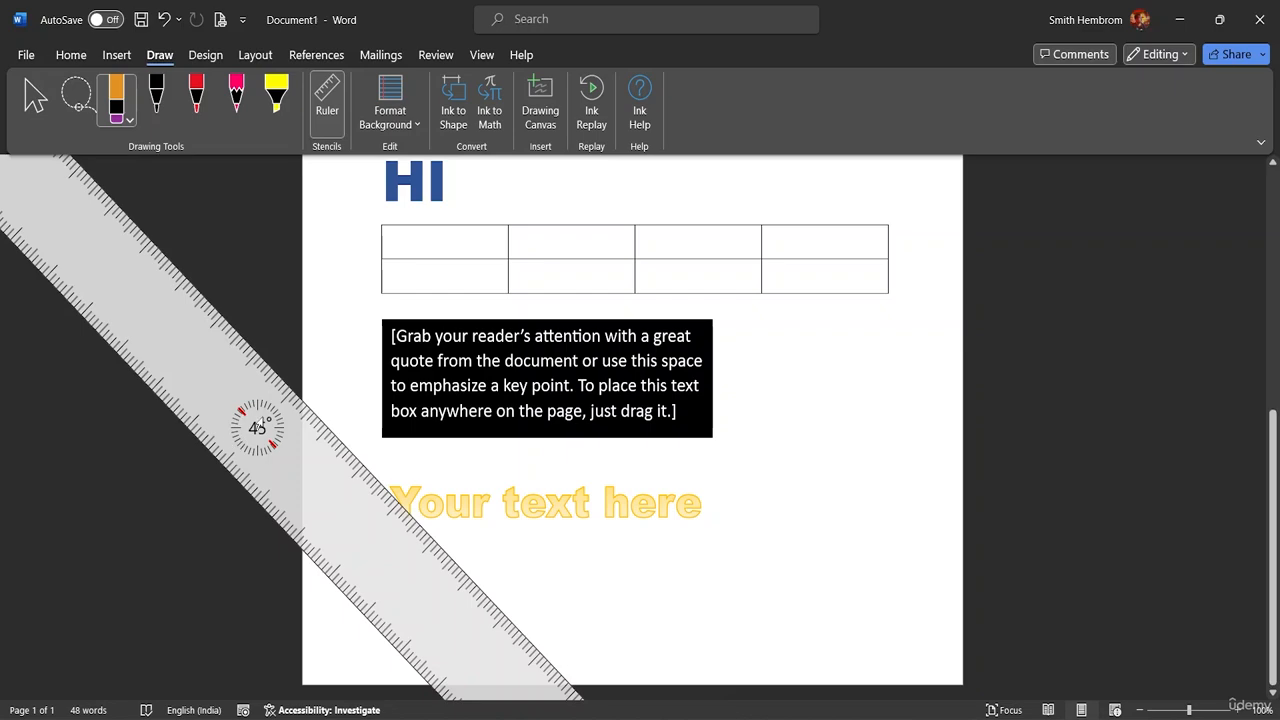
left_click_drag(262, 432, 545, 351)
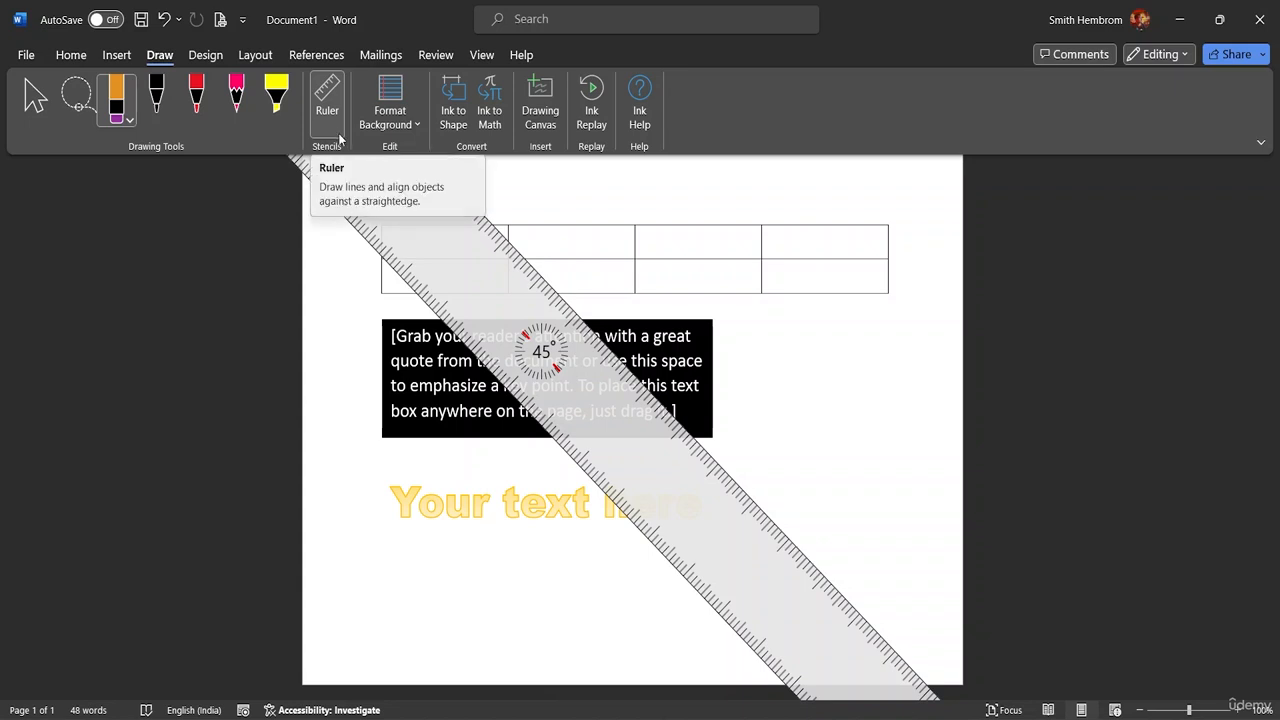
left_click(24, 104)
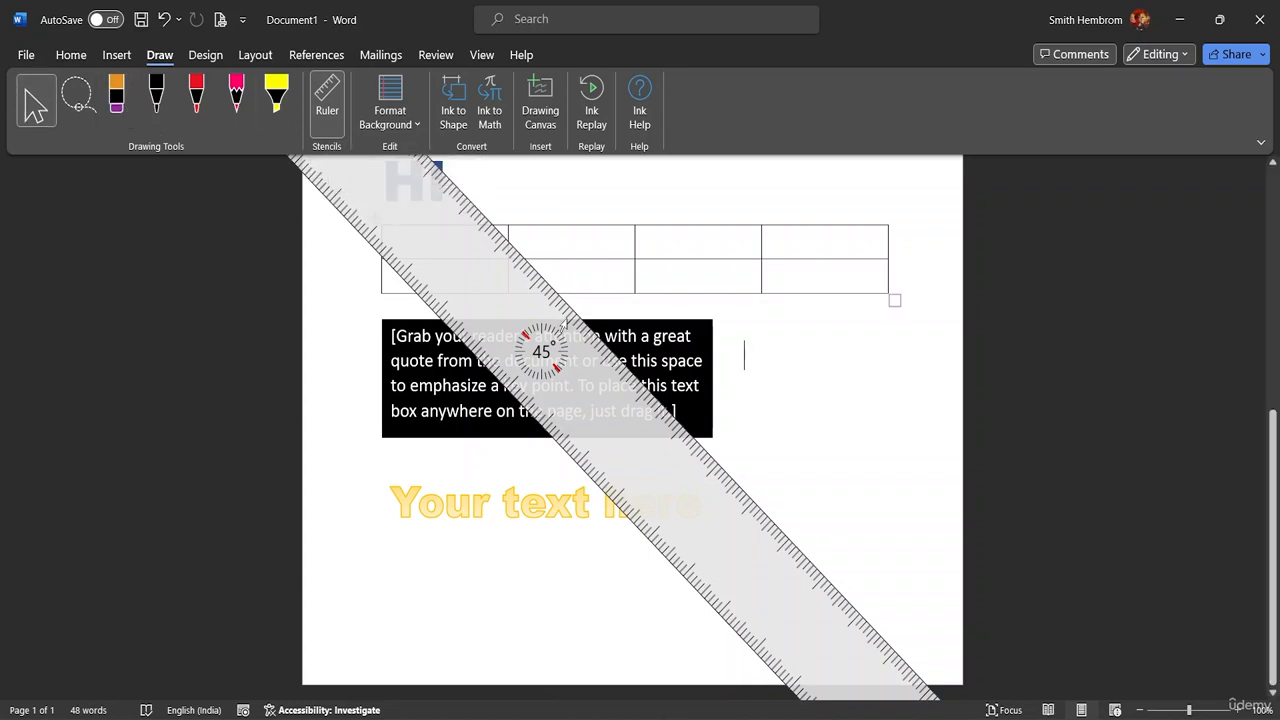
left_click_drag(544, 353, 585, 596)
left_click_drag(287, 282, 456, 494)
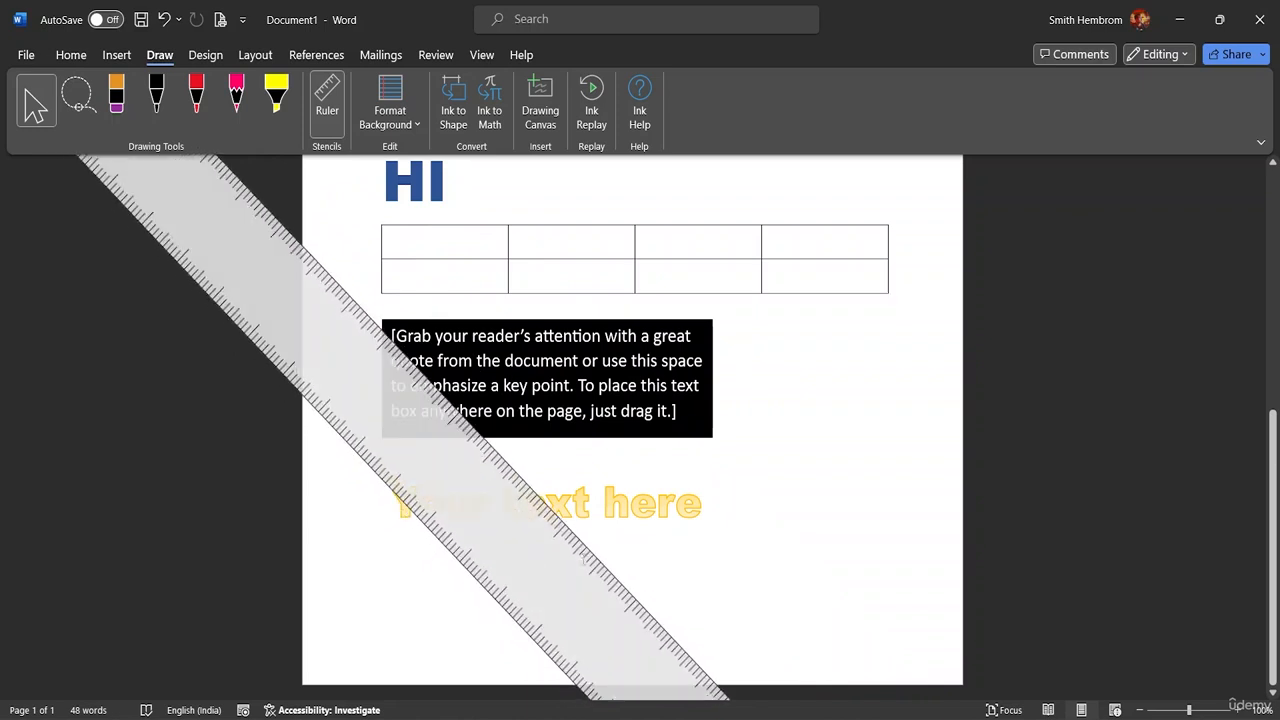
Step: Undo the erasing of the pink outline and yellow highlighter loop, and hide the drawing ruler
left_click_drag(1189, 710, 1186, 710)
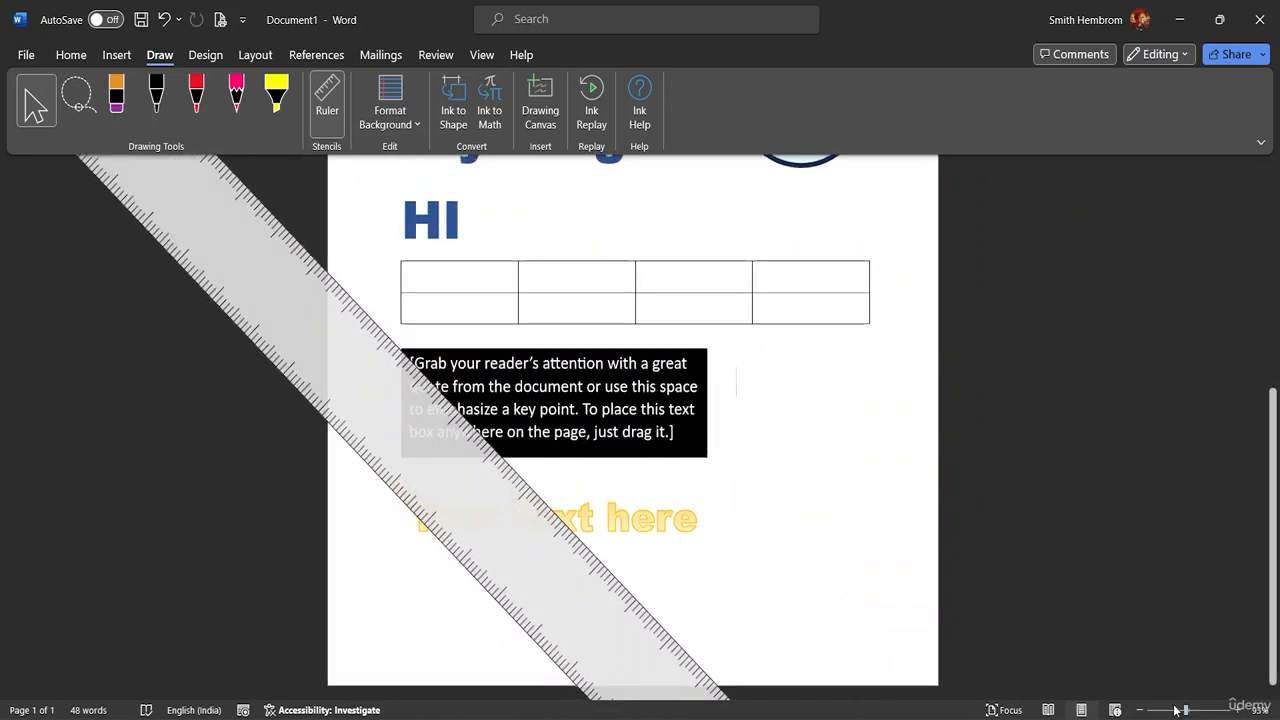
left_click_drag(1189, 712, 1094, 709)
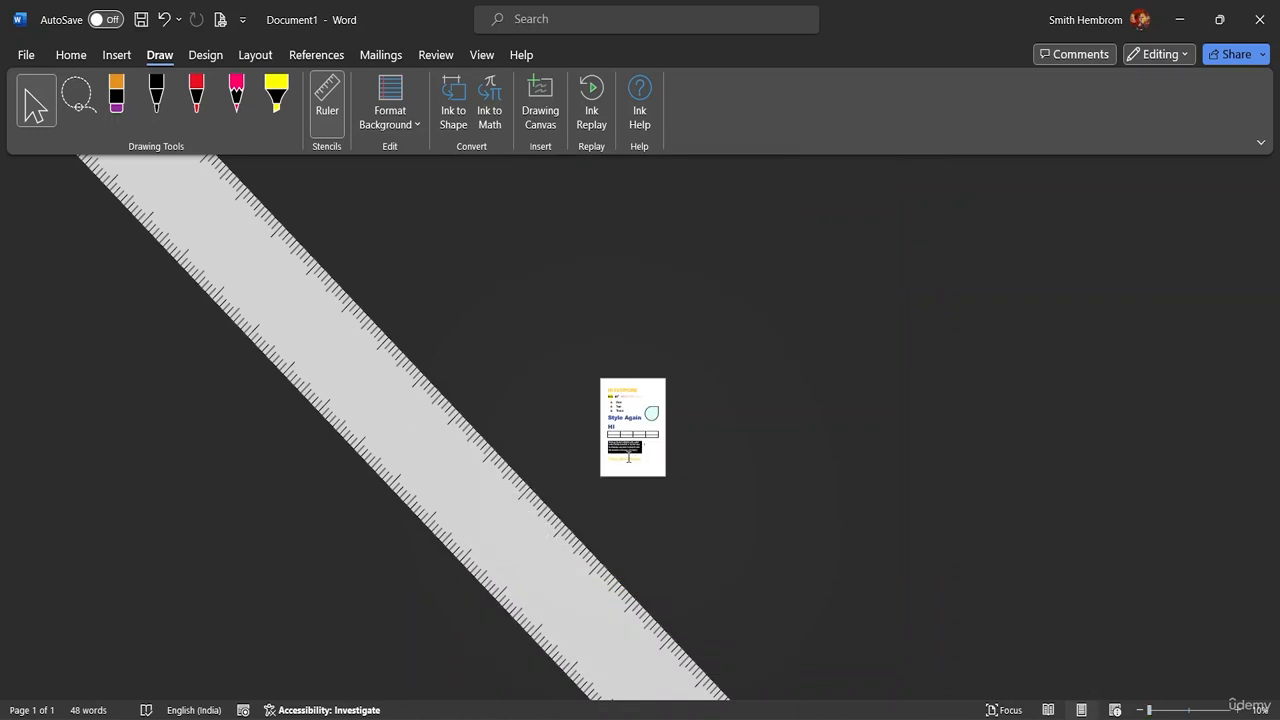
key("ctrl+z")
left_click(1190, 711)
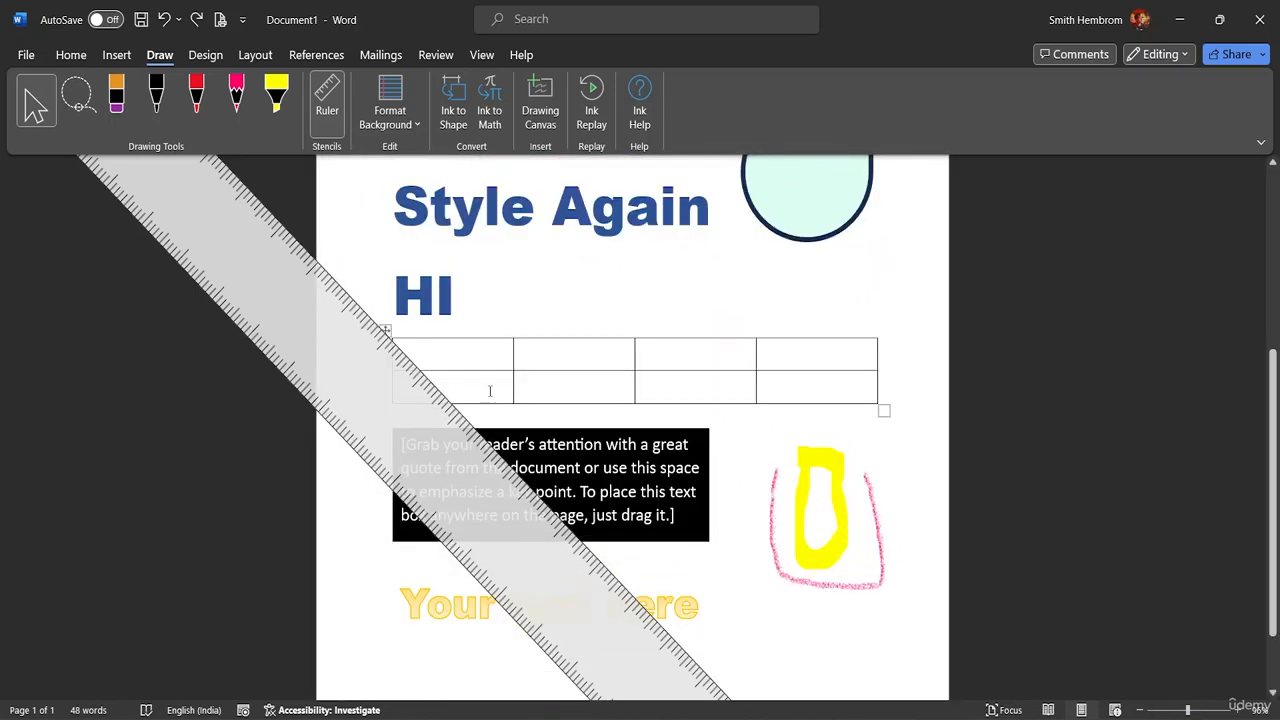
left_click(328, 100)
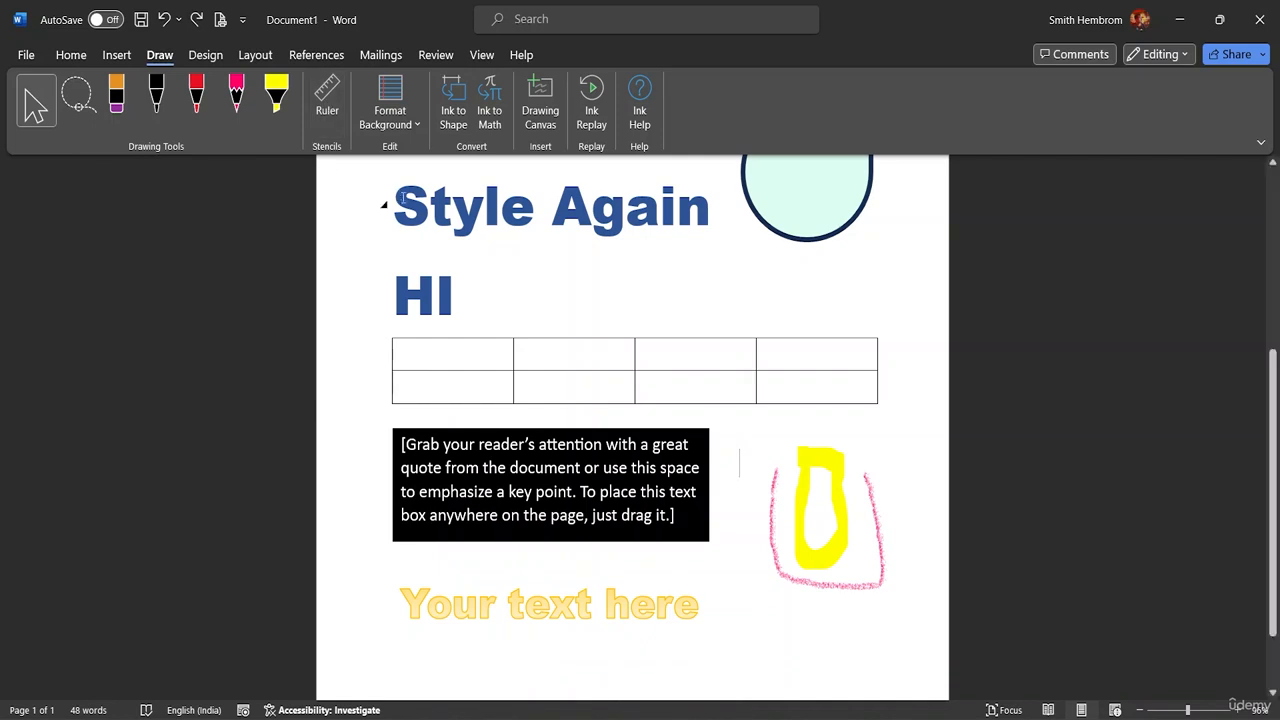
Step: Try a ruled-line page background with a red margin line and reset the background to None
left_click(417, 125)
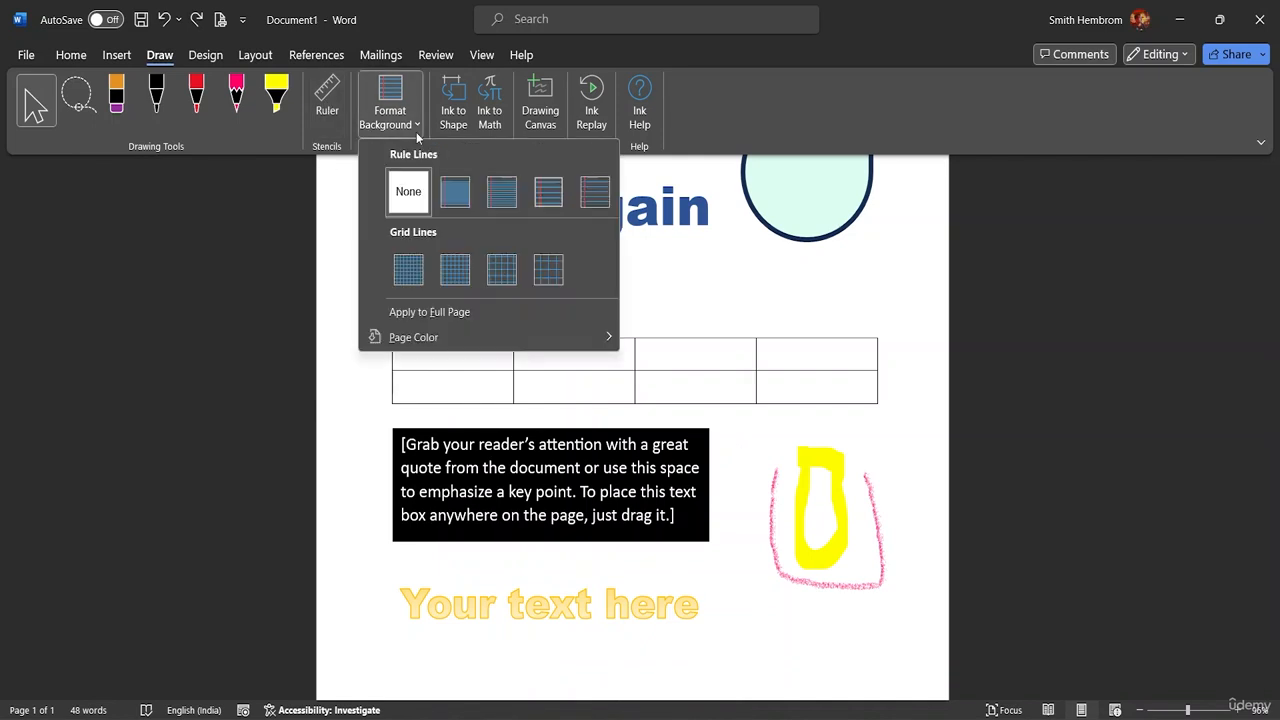
left_click(458, 200)
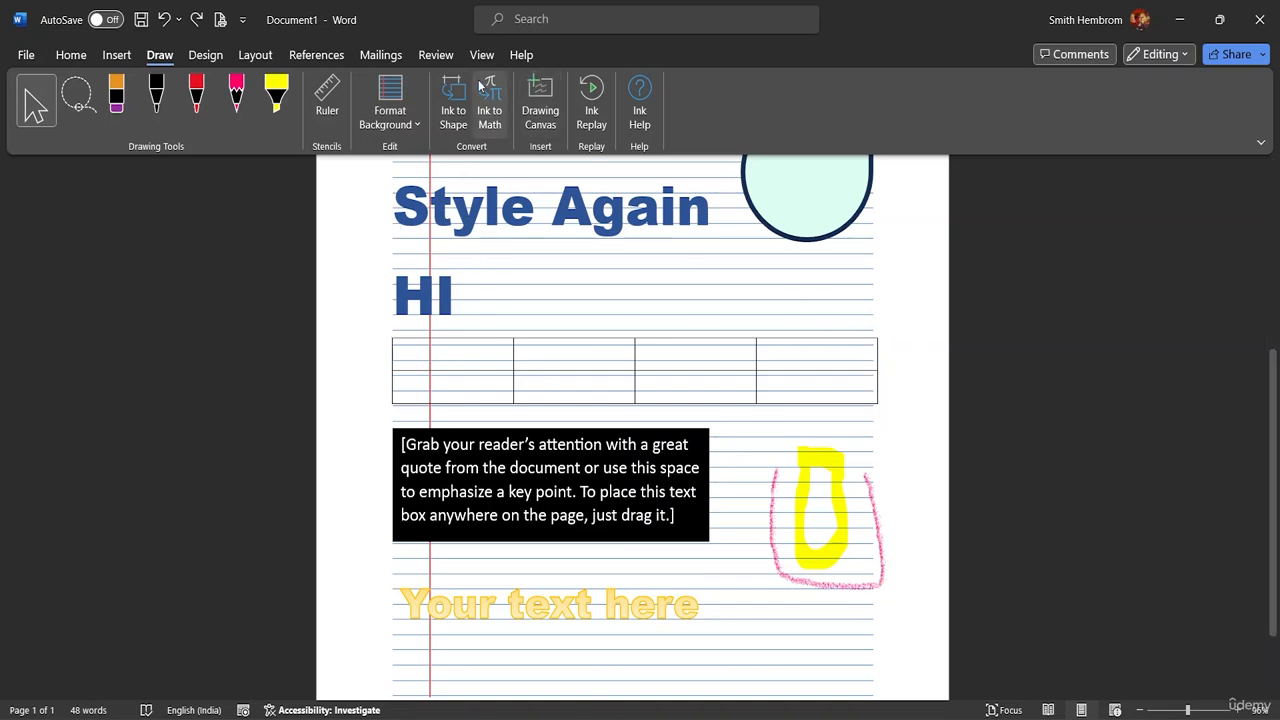
left_click(404, 124)
left_click(408, 191)
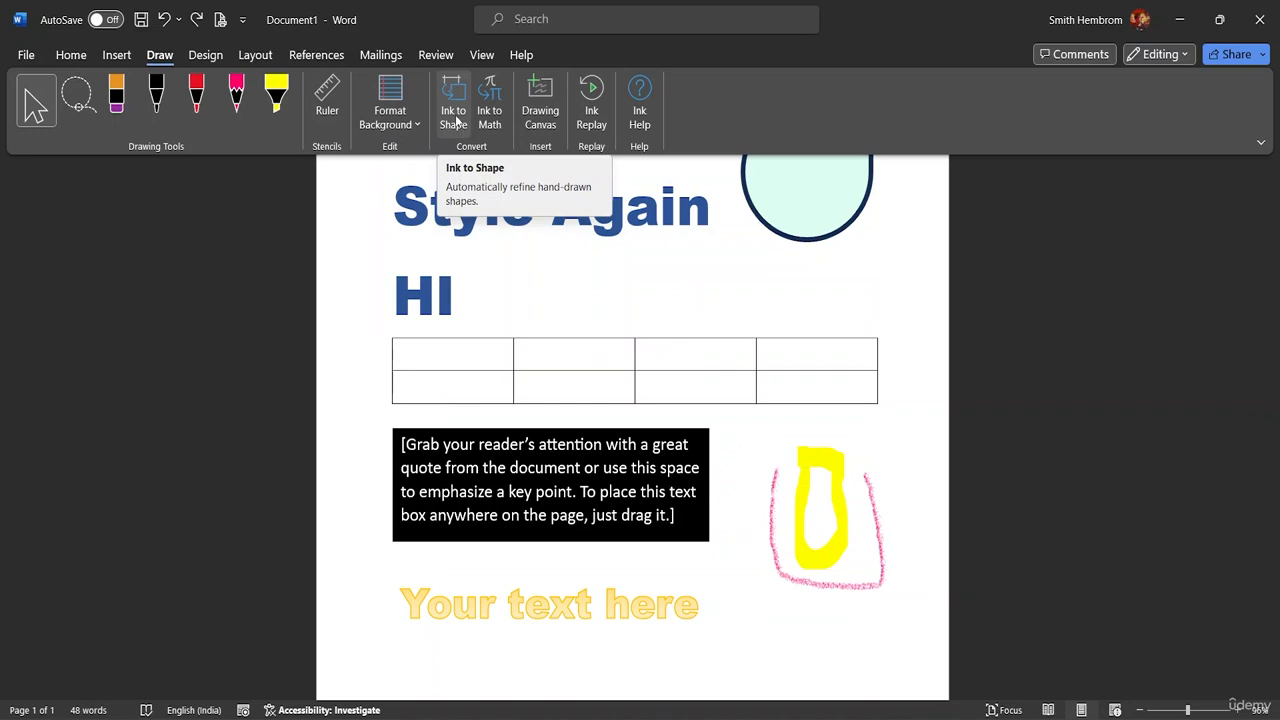
Step: Try Ink to Shape by drawing a larger pink U-shaped outline around the existing one, and turn the conversion off
left_click(775, 474)
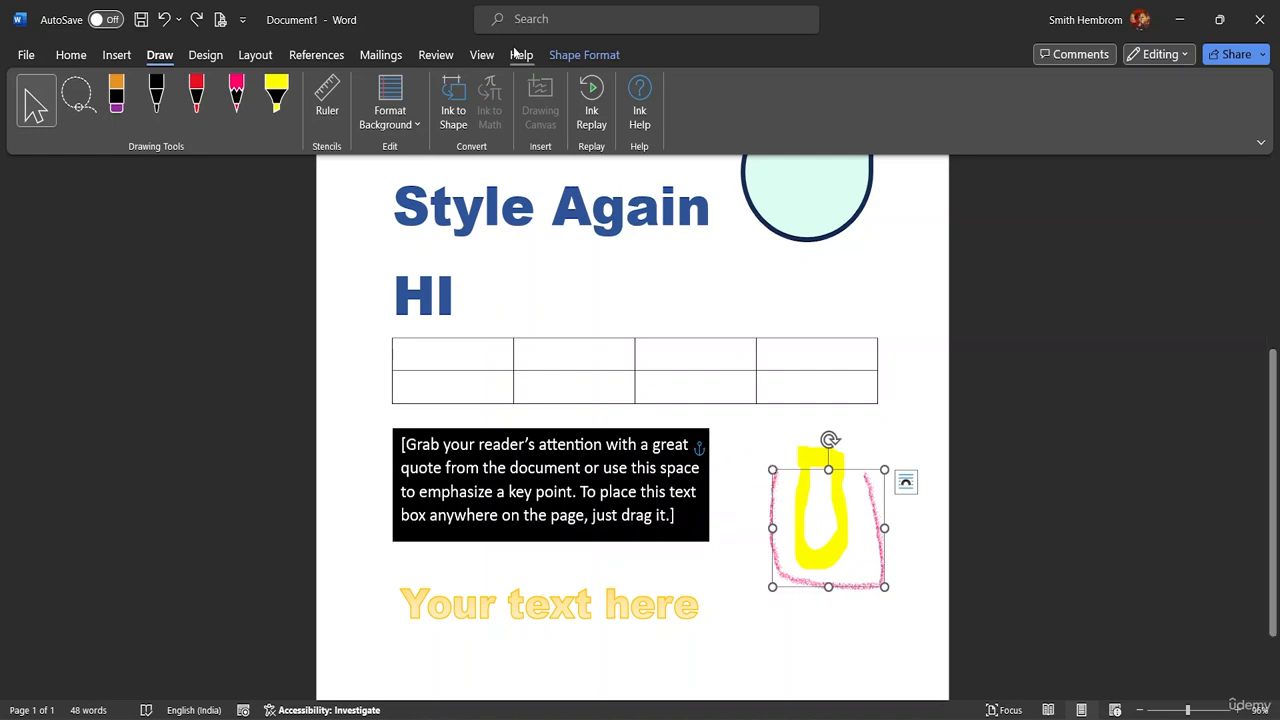
left_click(458, 113)
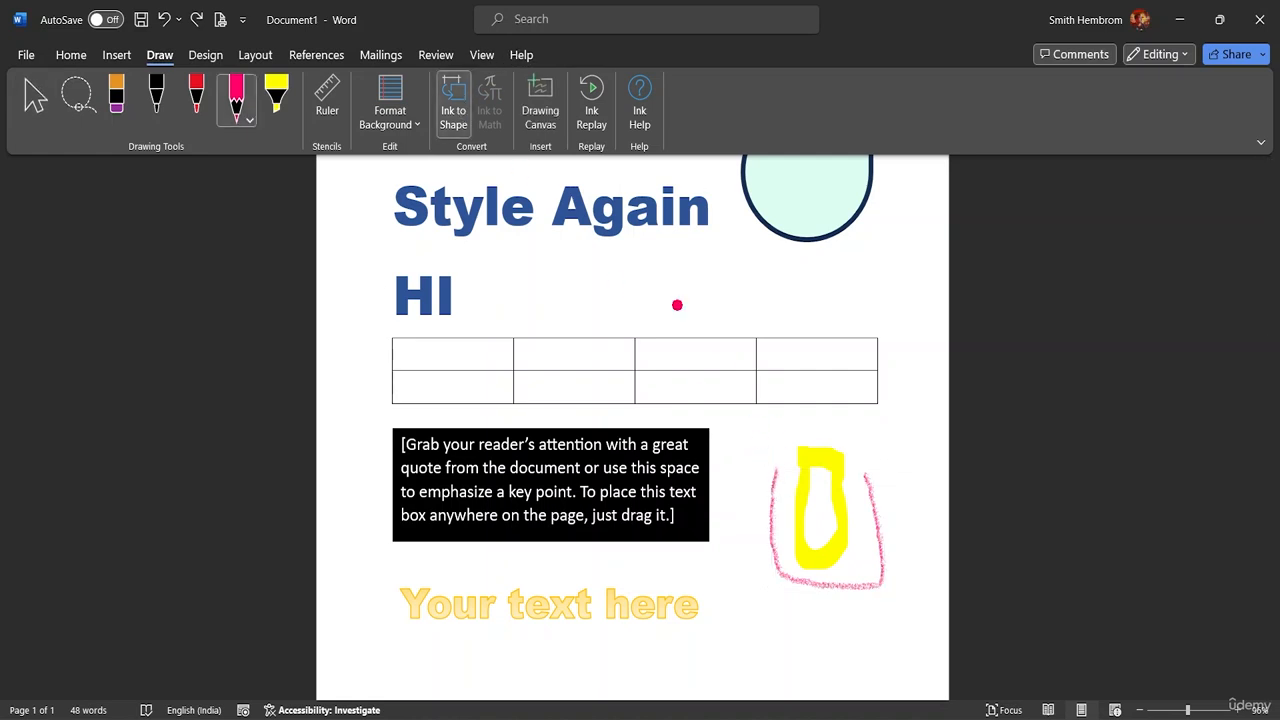
mouse_move(730, 507)
left_mouse_down()
mouse_move(752, 620)
mouse_move(843, 640)
mouse_move(912, 636)
mouse_move(902, 508)
left_mouse_up()
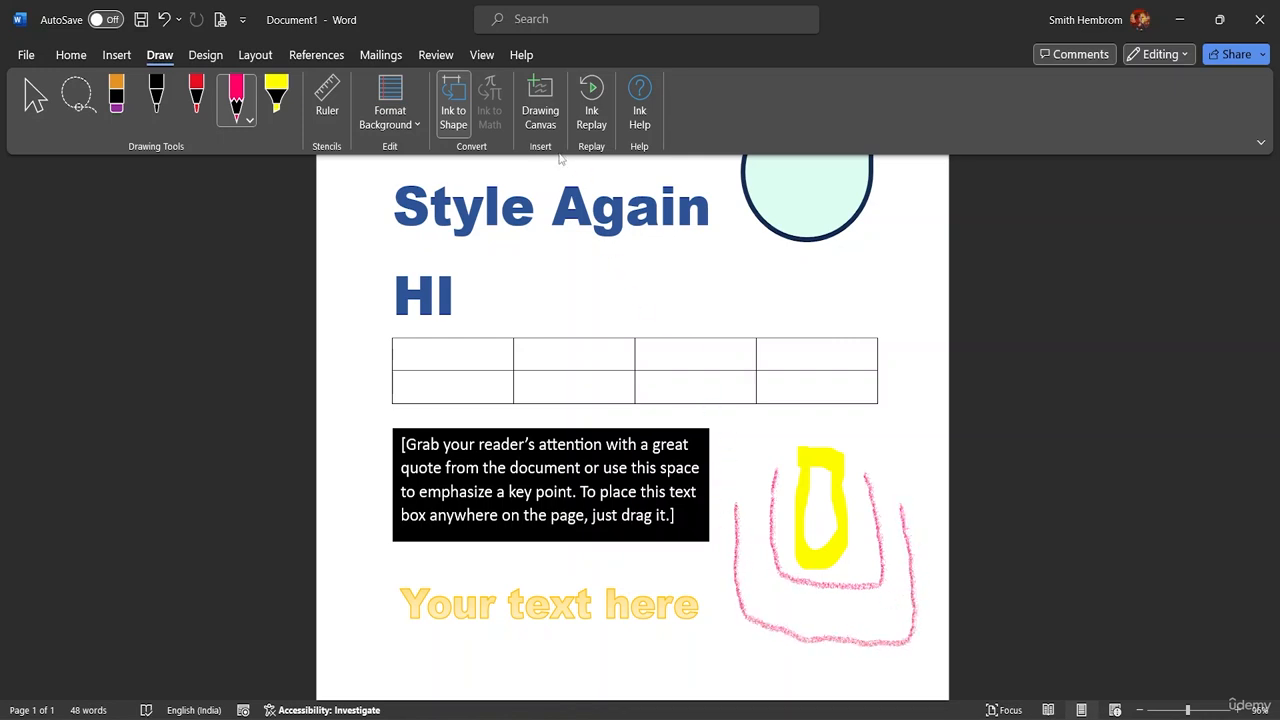
left_click(460, 118)
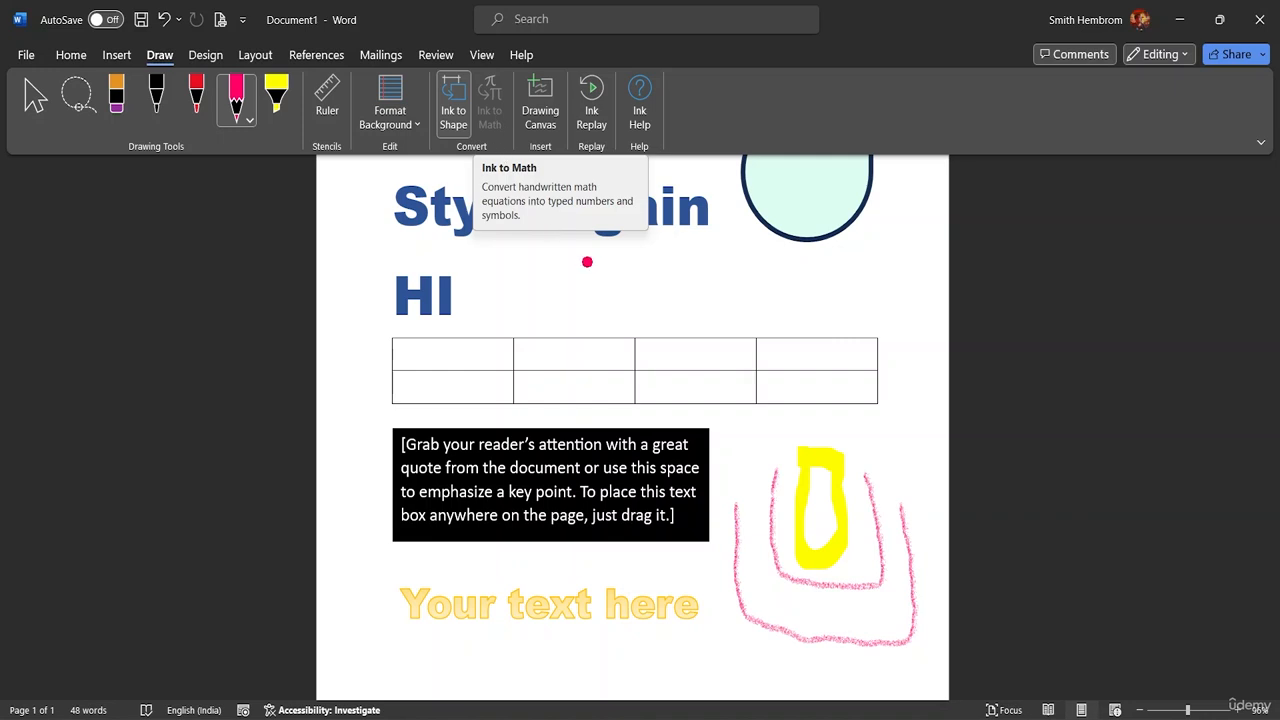
Step: Draw a short pink pencil curve beside the HI heading and a red pen π symbol under the teardrop shape
left_click_drag(695, 283, 680, 264)
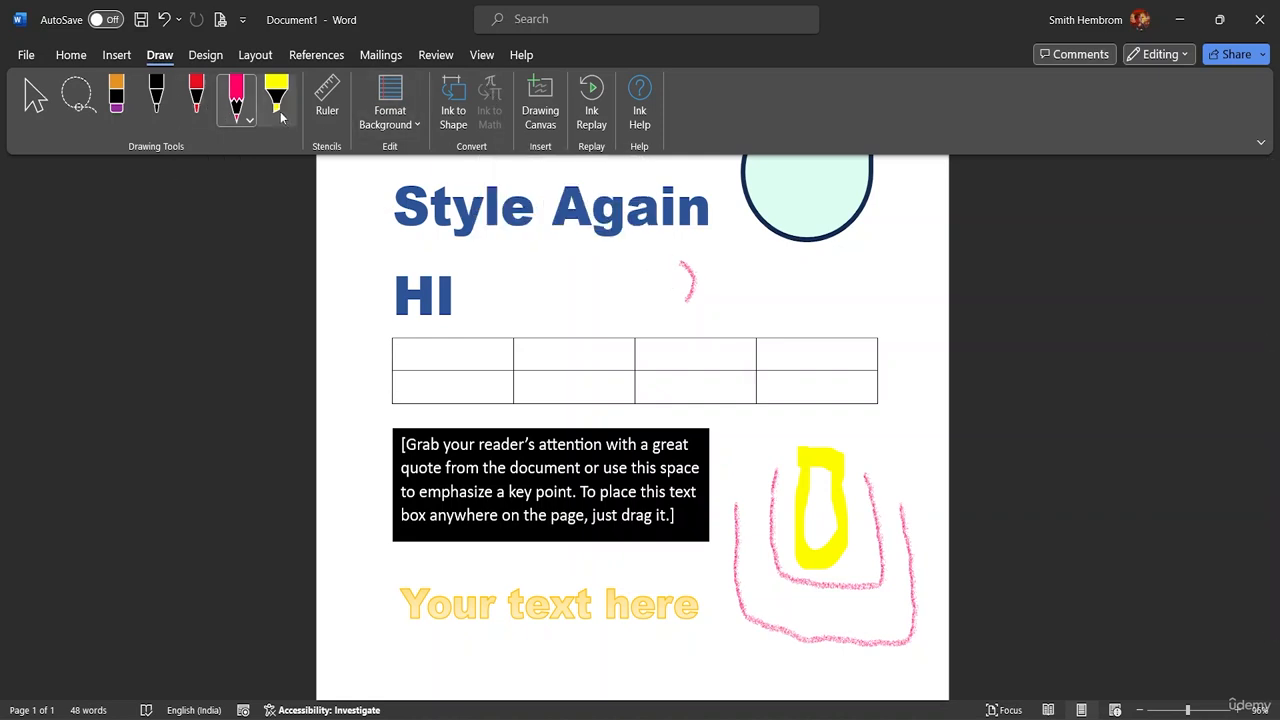
left_click(766, 626)
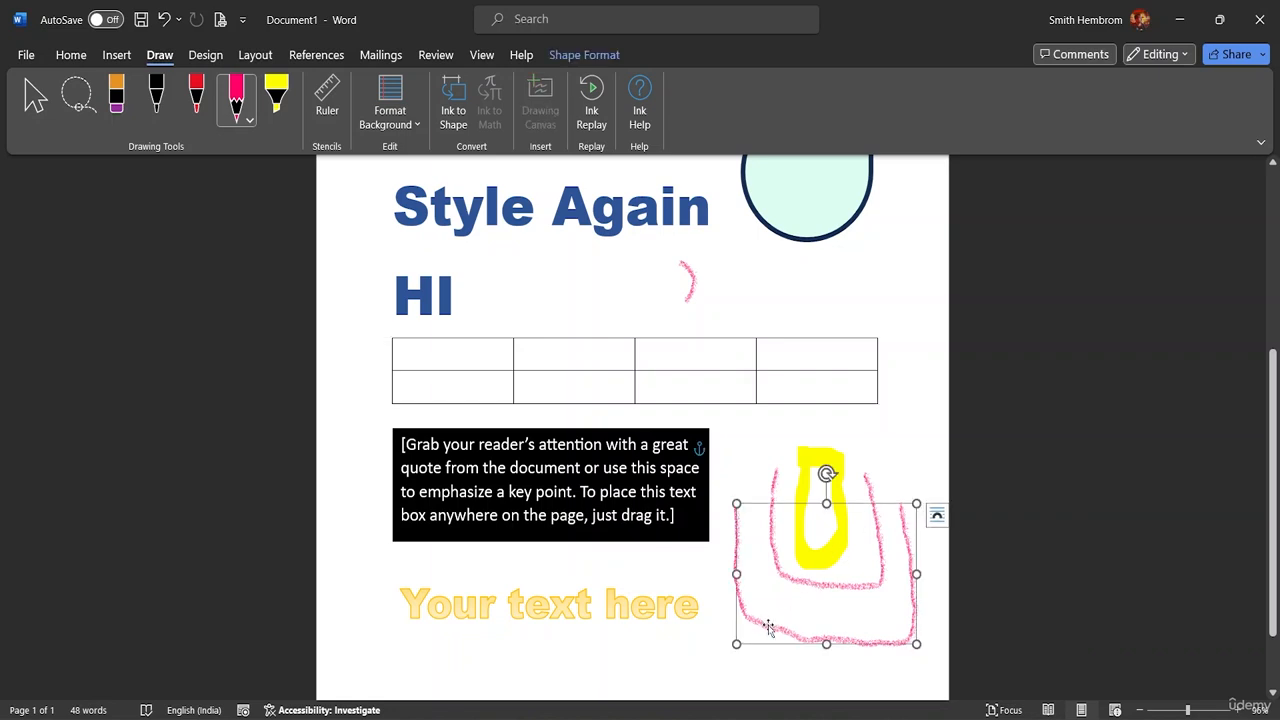
left_click(781, 430)
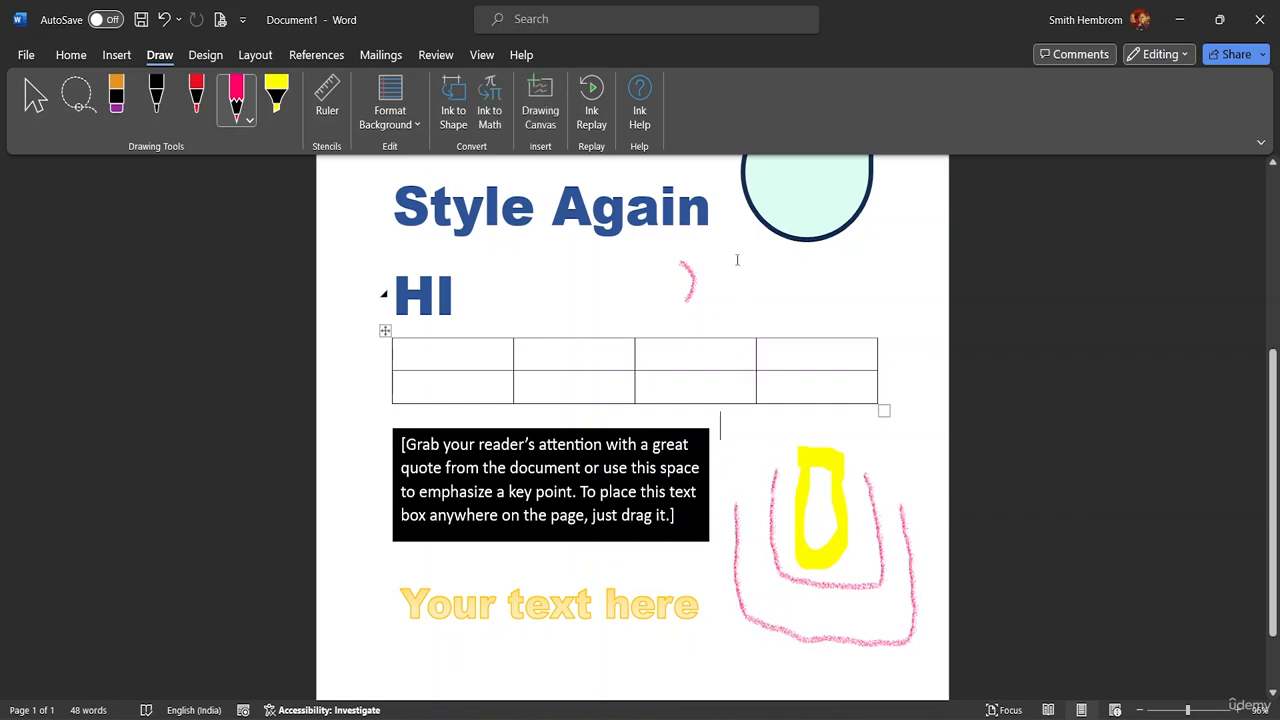
left_click(196, 100)
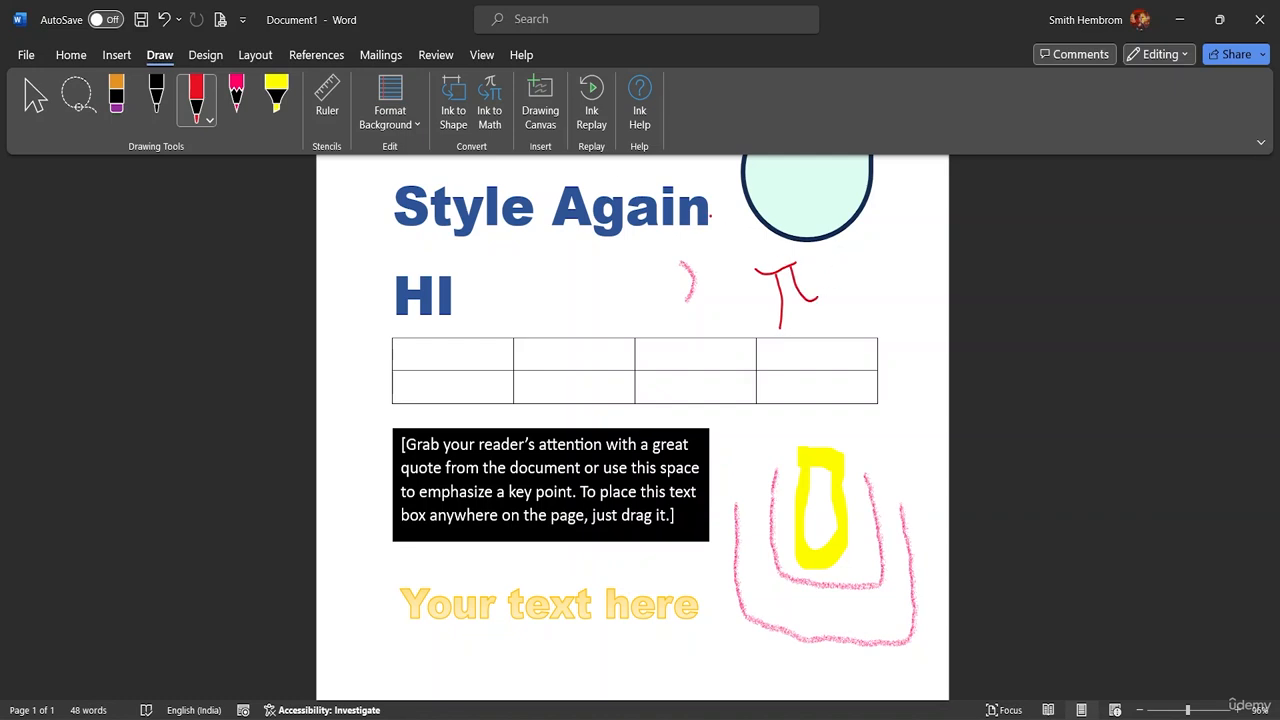
Step: Handwrite the π symbol with Ink to Math and insert it as an equation beside the text box
left_click(489, 110)
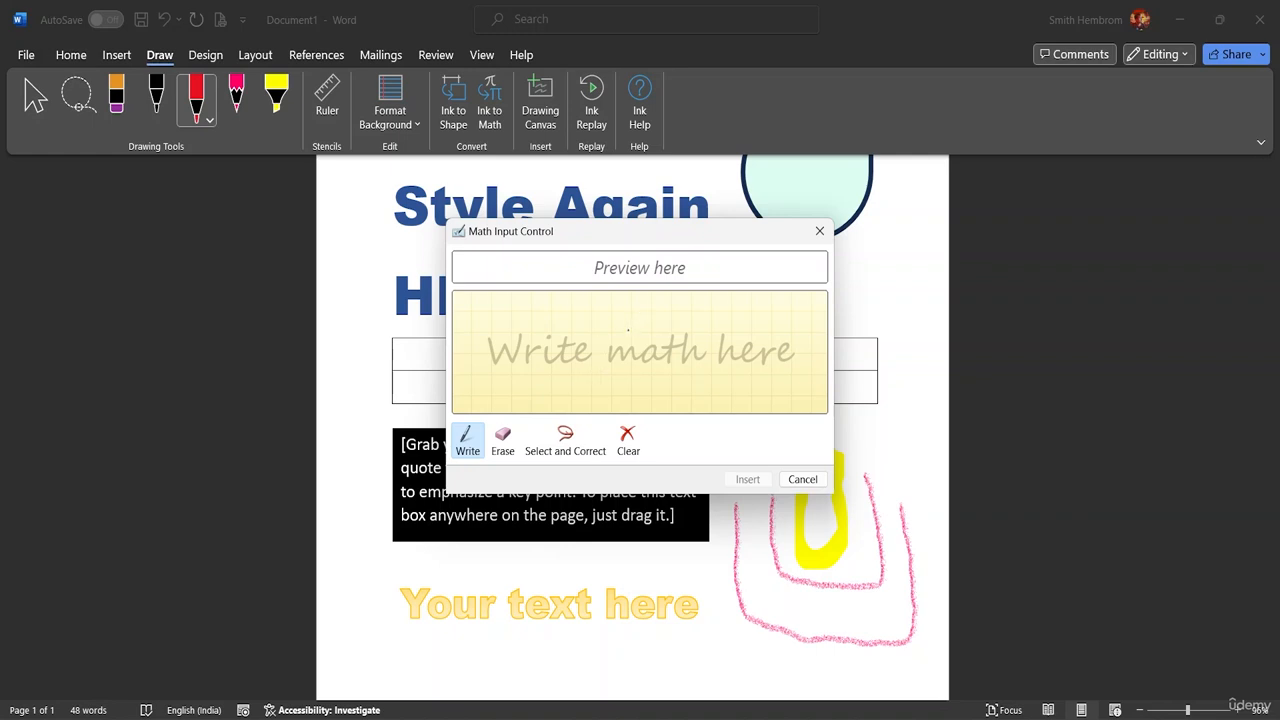
left_click(619, 327)
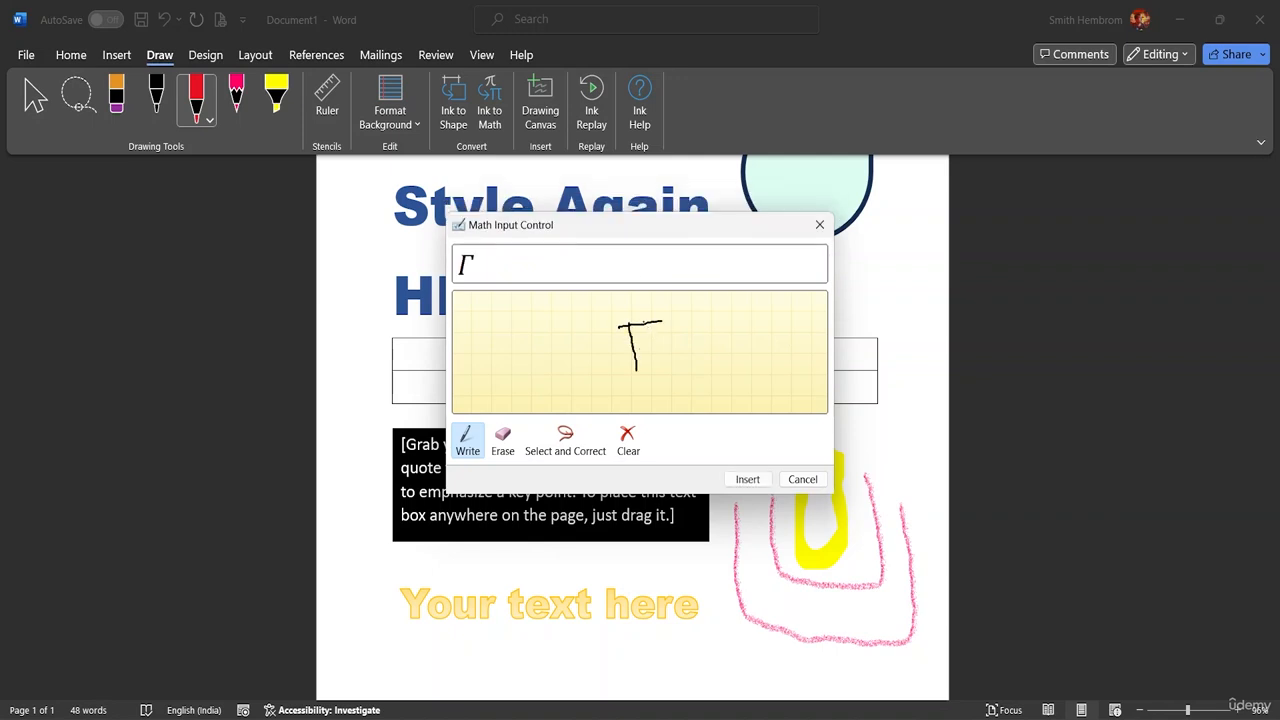
mouse_move(646, 322)
left_mouse_down()
mouse_move(648, 350)
mouse_move(672, 343)
left_mouse_up()
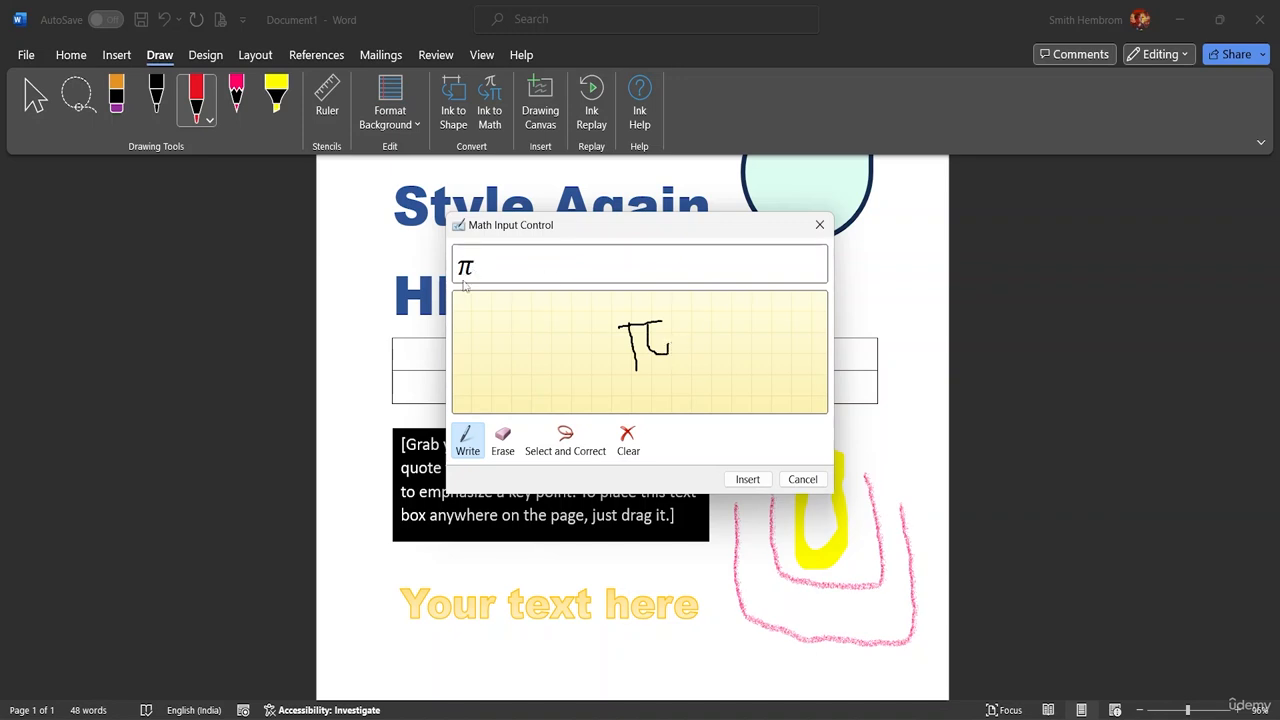
left_click(747, 479)
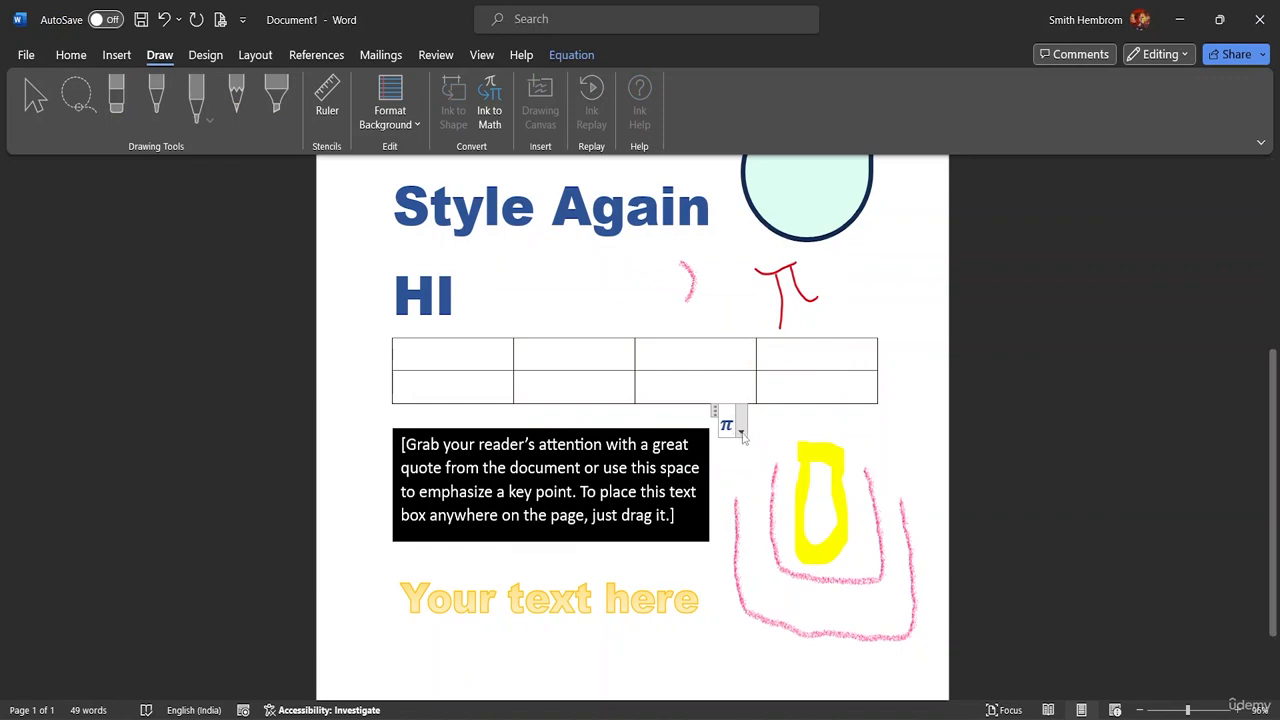
Step: Check the options of the inserted π equation, select the equation, and look at the Drawing Canvas tool
left_click(741, 430)
left_click(761, 441)
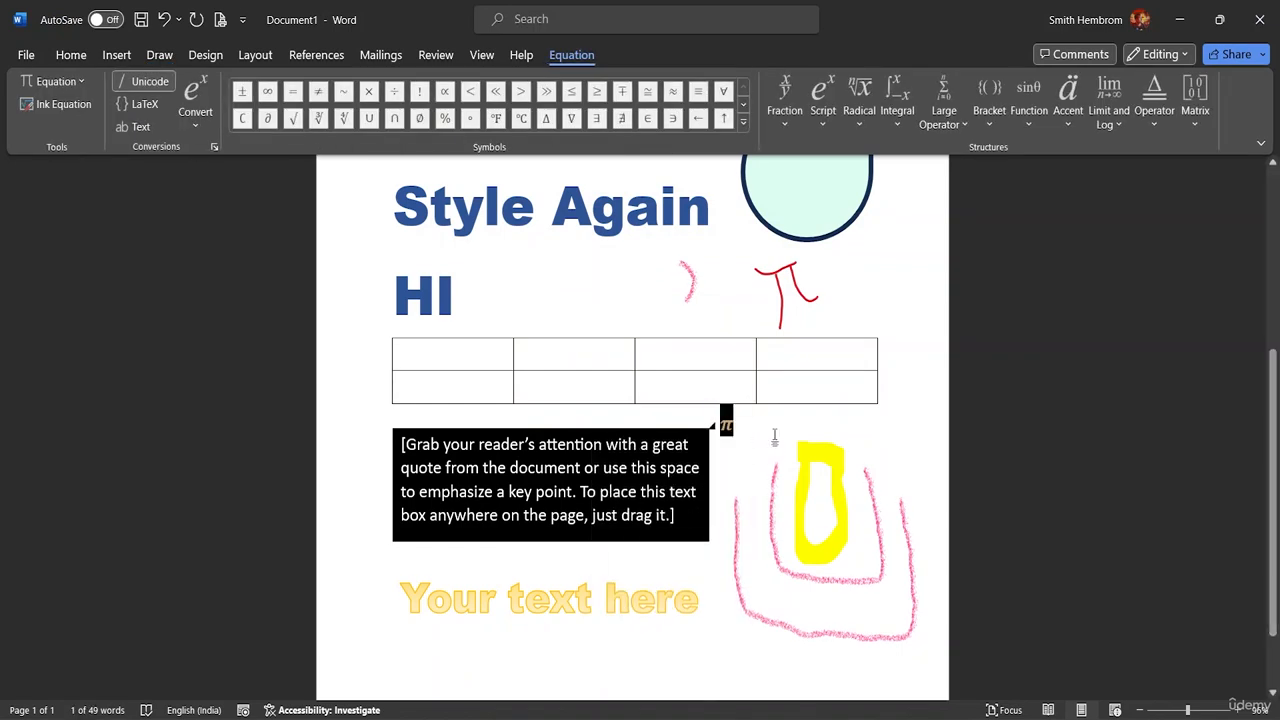
double_click(728, 426)
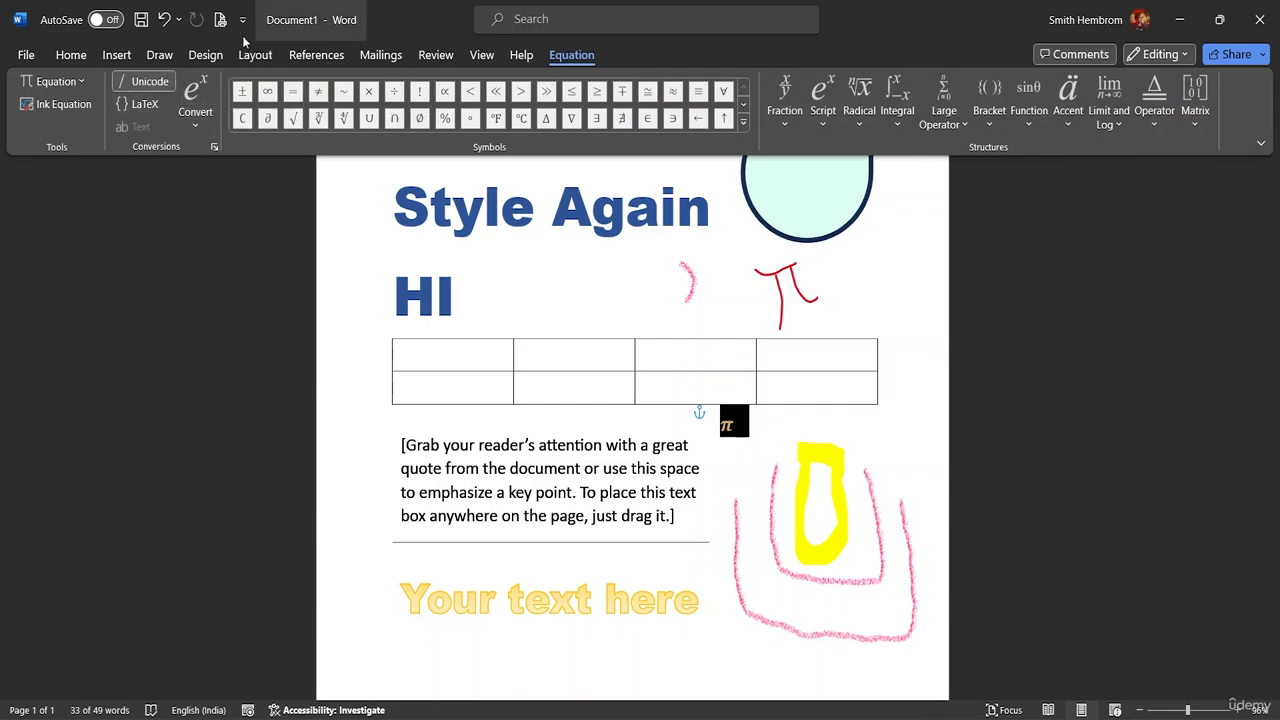
left_click(162, 56)
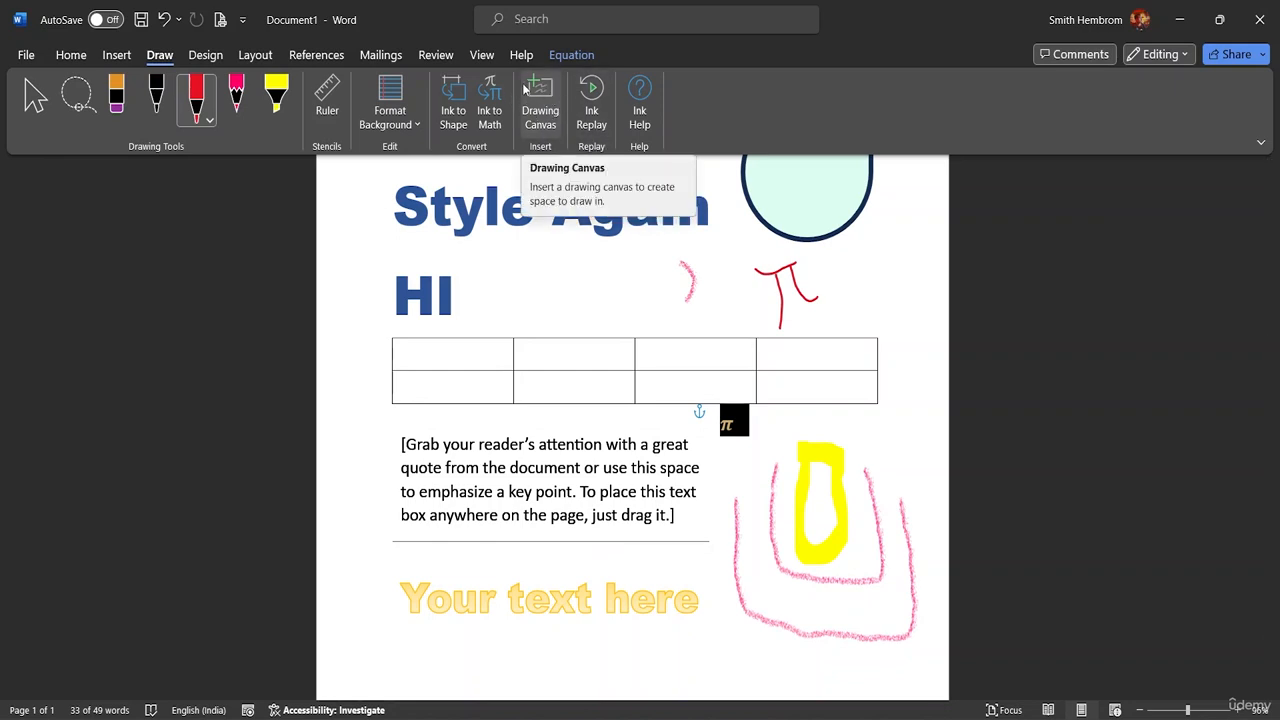
Step: Apply the Centered style set and change the theme colours to a scheme with teal-blue headings and grey WordArt
left_click(213, 57)
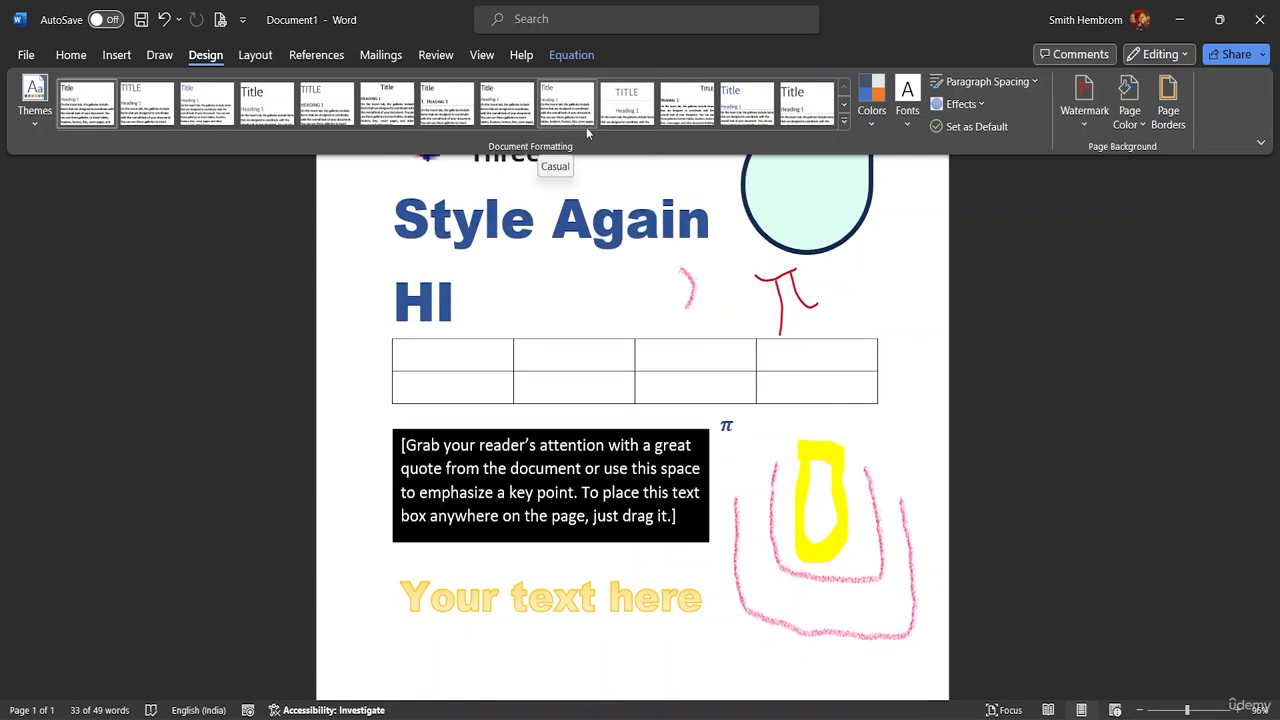
left_click(620, 118)
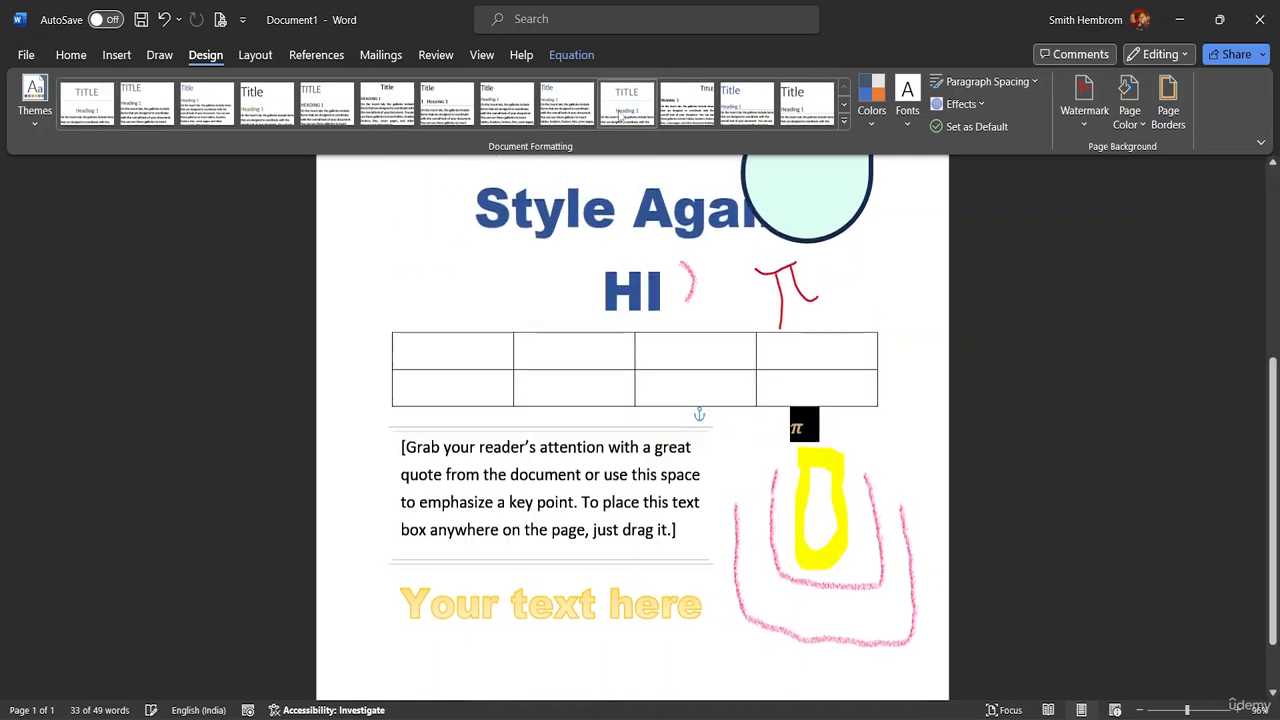
left_click(869, 113)
left_click(910, 318)
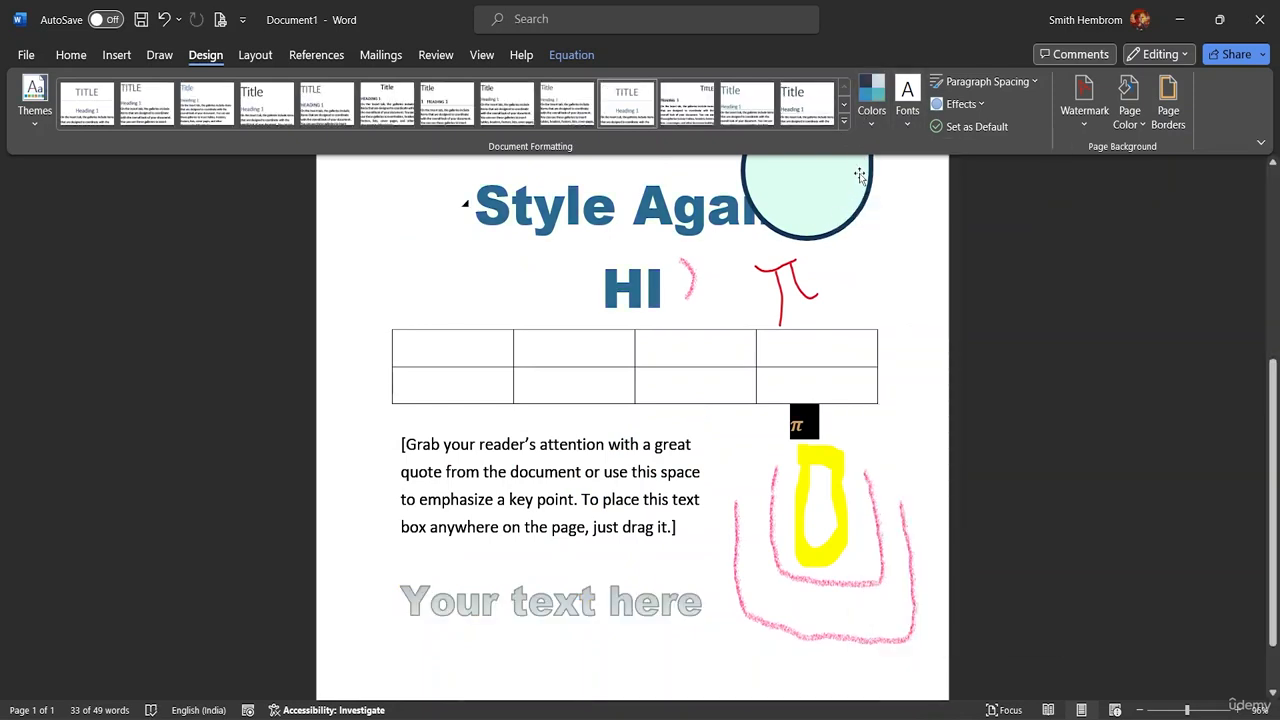
Step: Try the Calibri theme fonts and set the document's theme fonts to Corbel
left_click(908, 112)
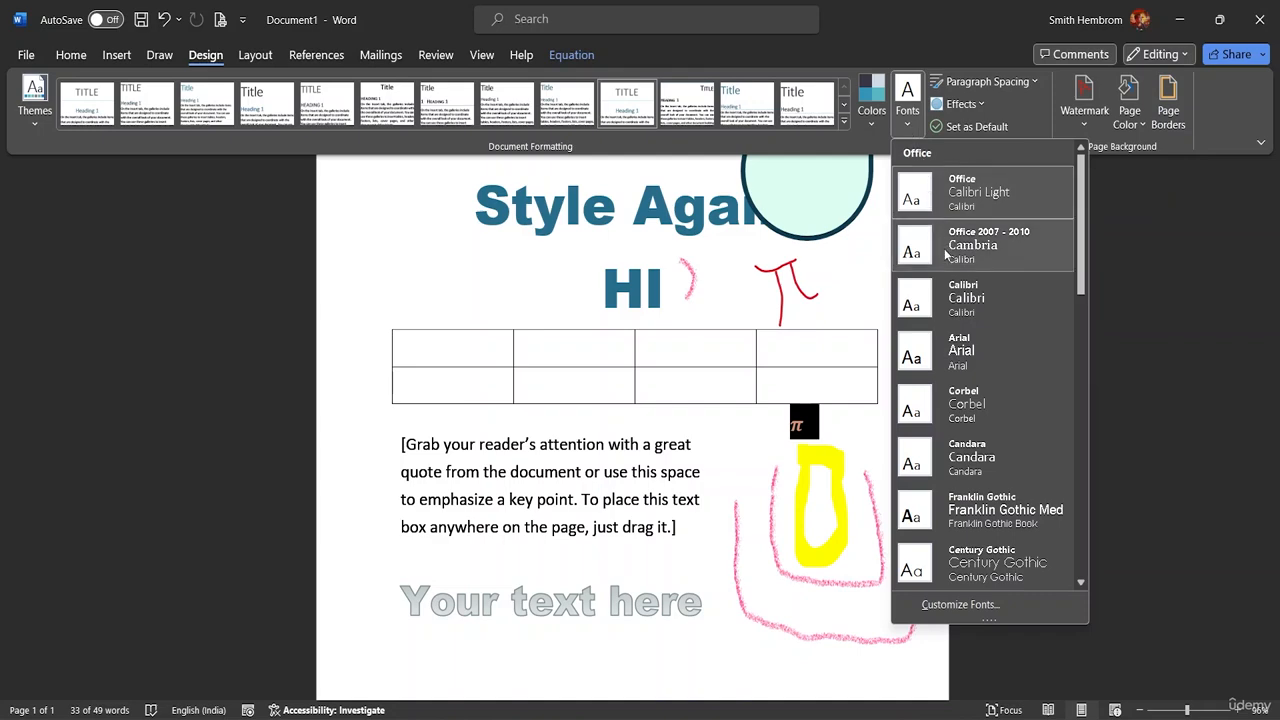
left_click(988, 323)
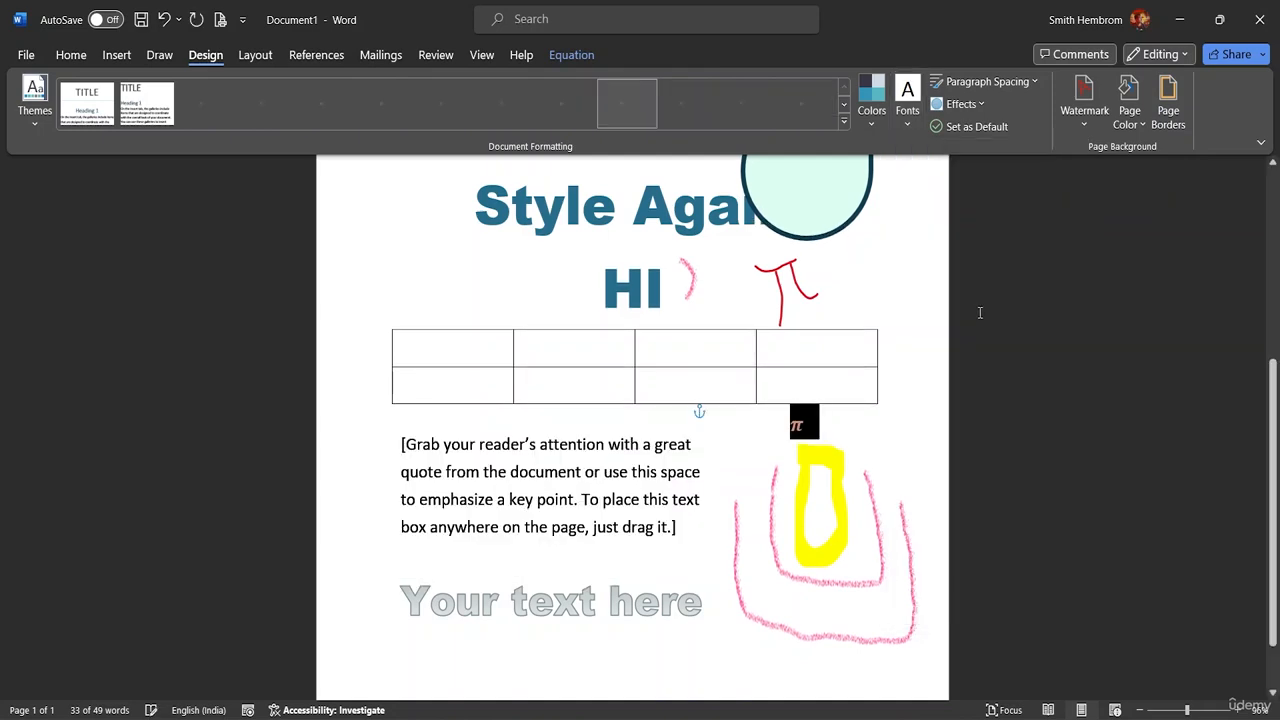
left_click(908, 126)
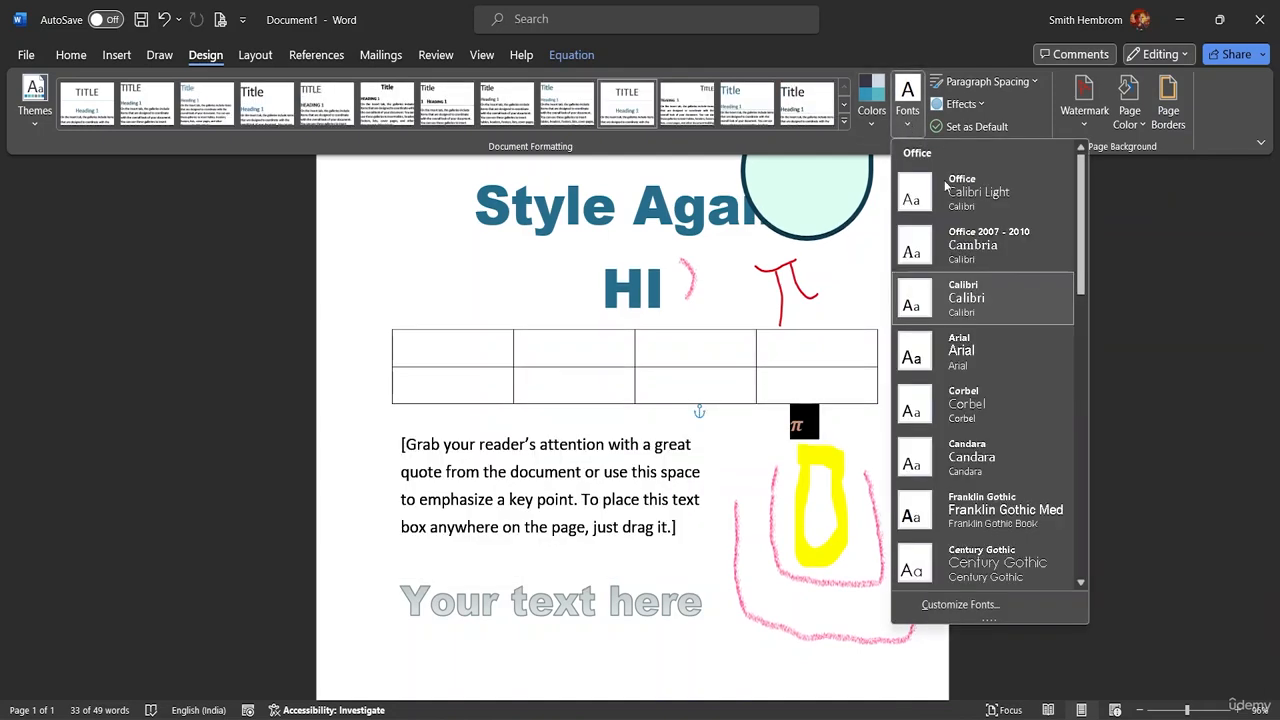
left_click(971, 421)
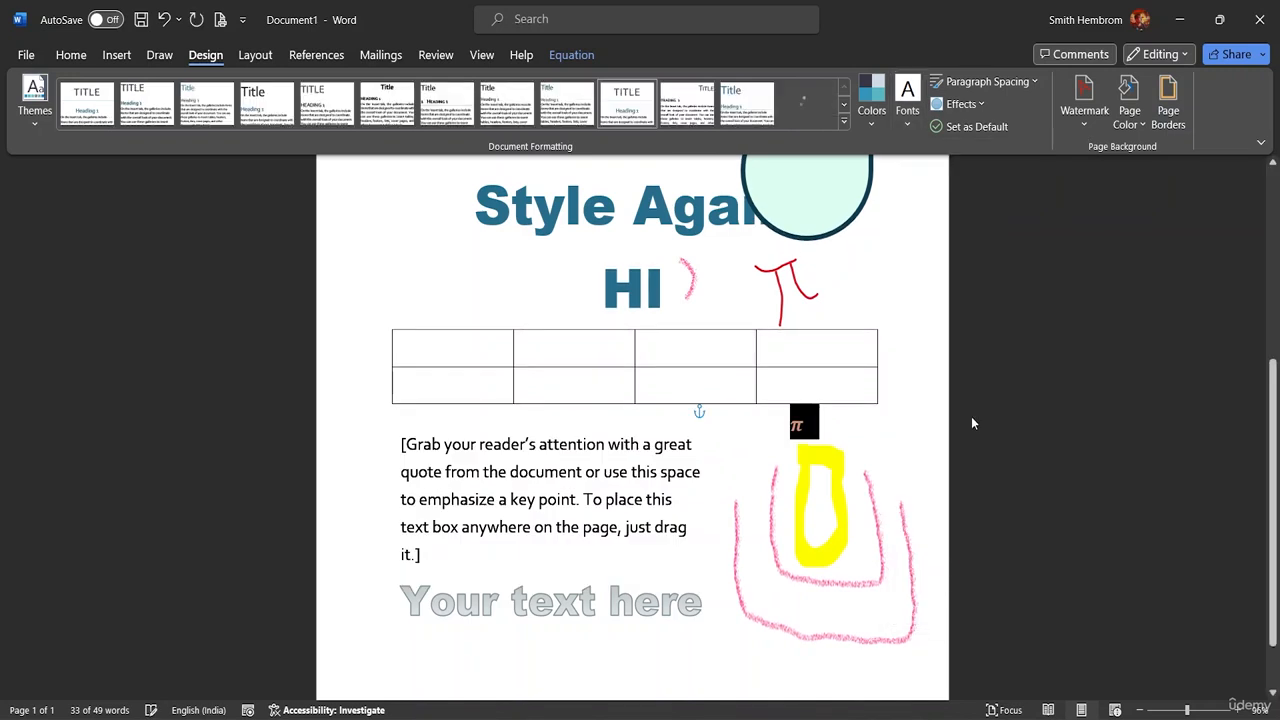
Step: Set the document's paragraph spacing to Open and apply the Grunge Texture theme effects
left_click(988, 82)
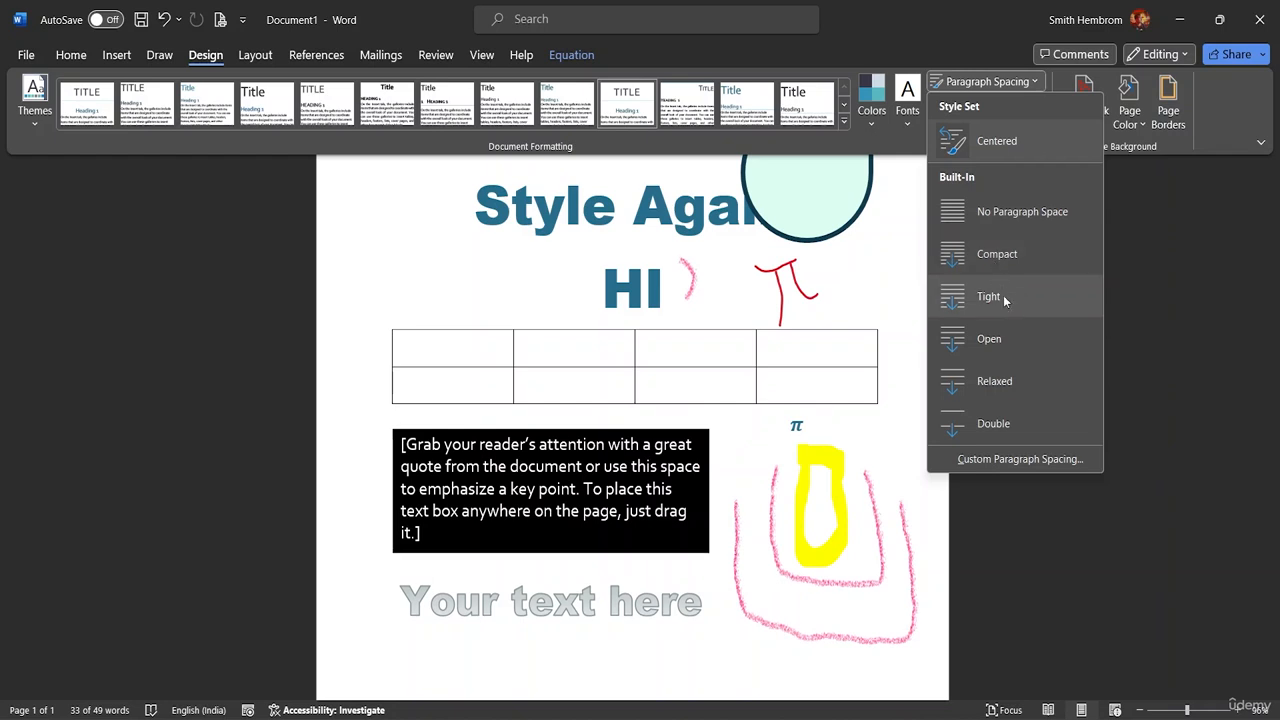
left_click(1010, 355)
left_click(977, 106)
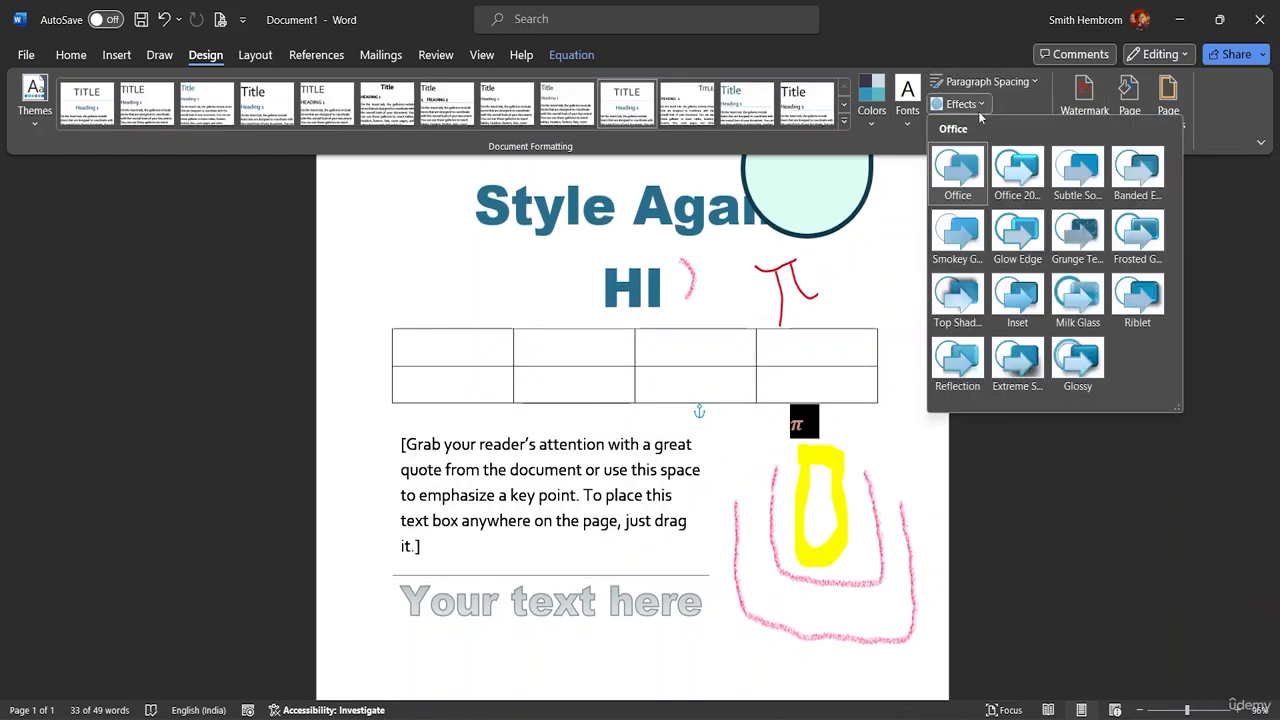
left_click(1087, 248)
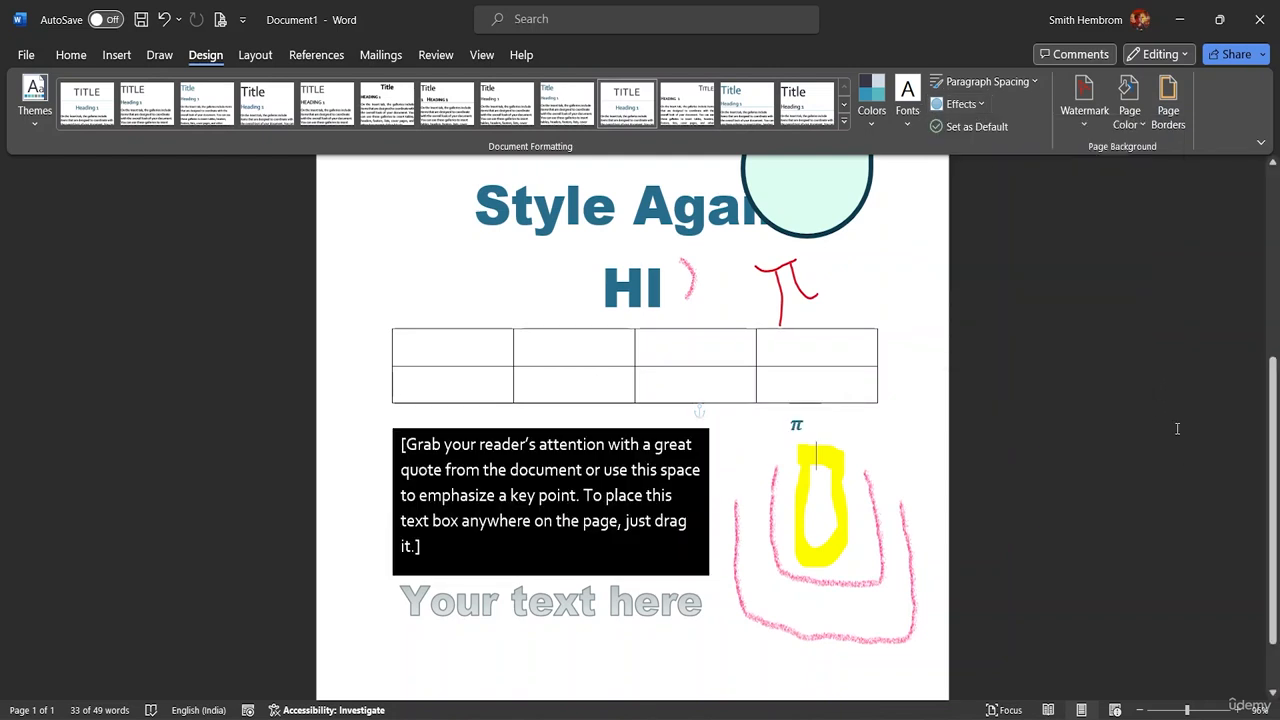
Step: Look through the built-in watermark designs and set the page colour to a light grey shade of white
left_click(1082, 128)
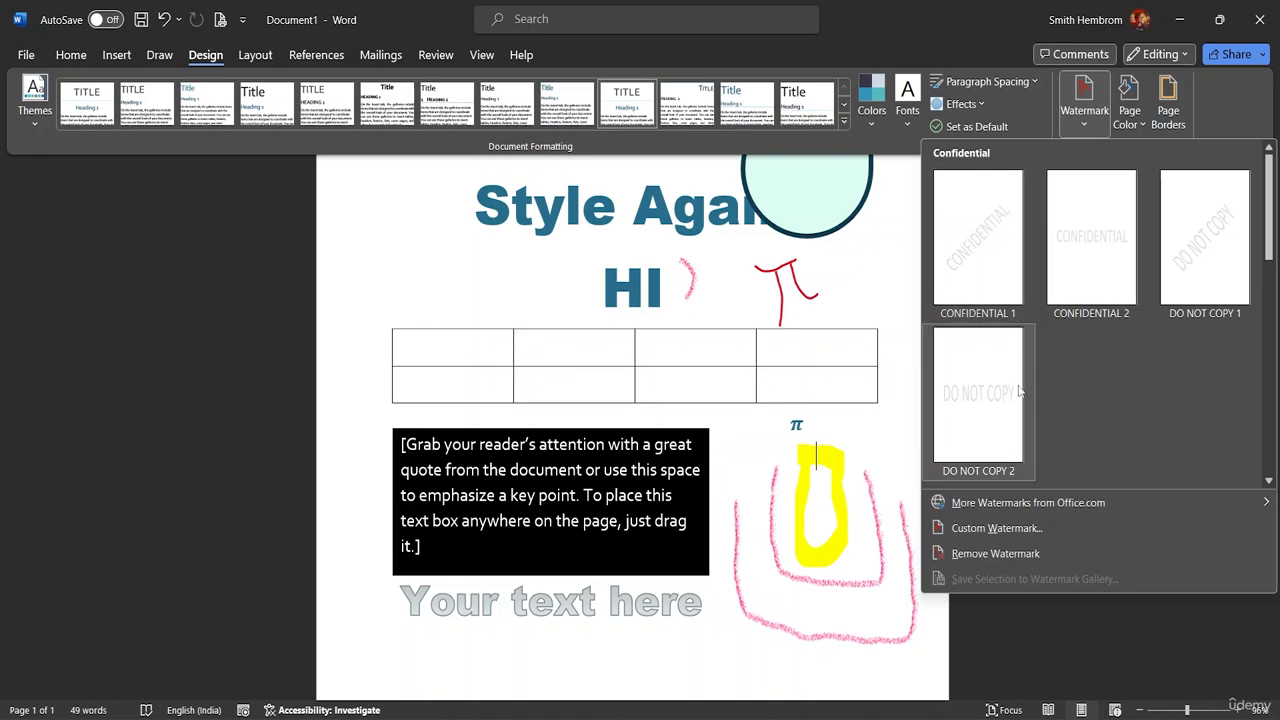
left_click(1136, 120)
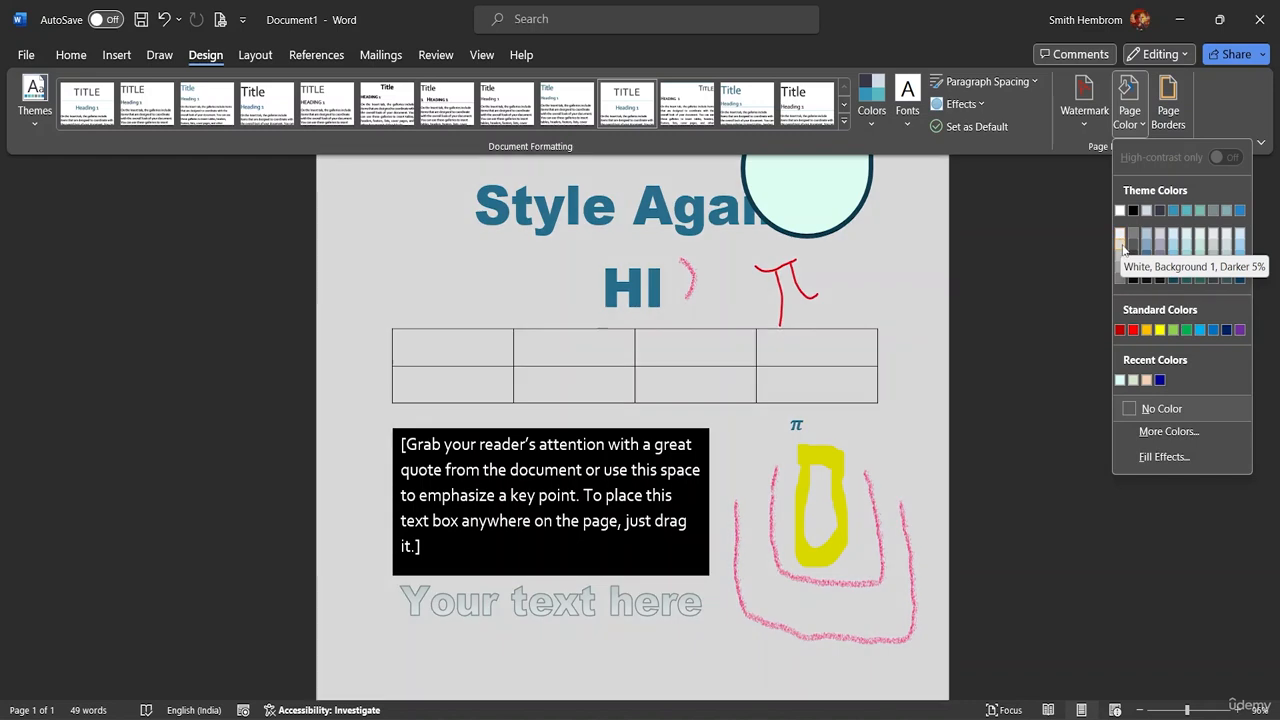
left_click(1122, 245)
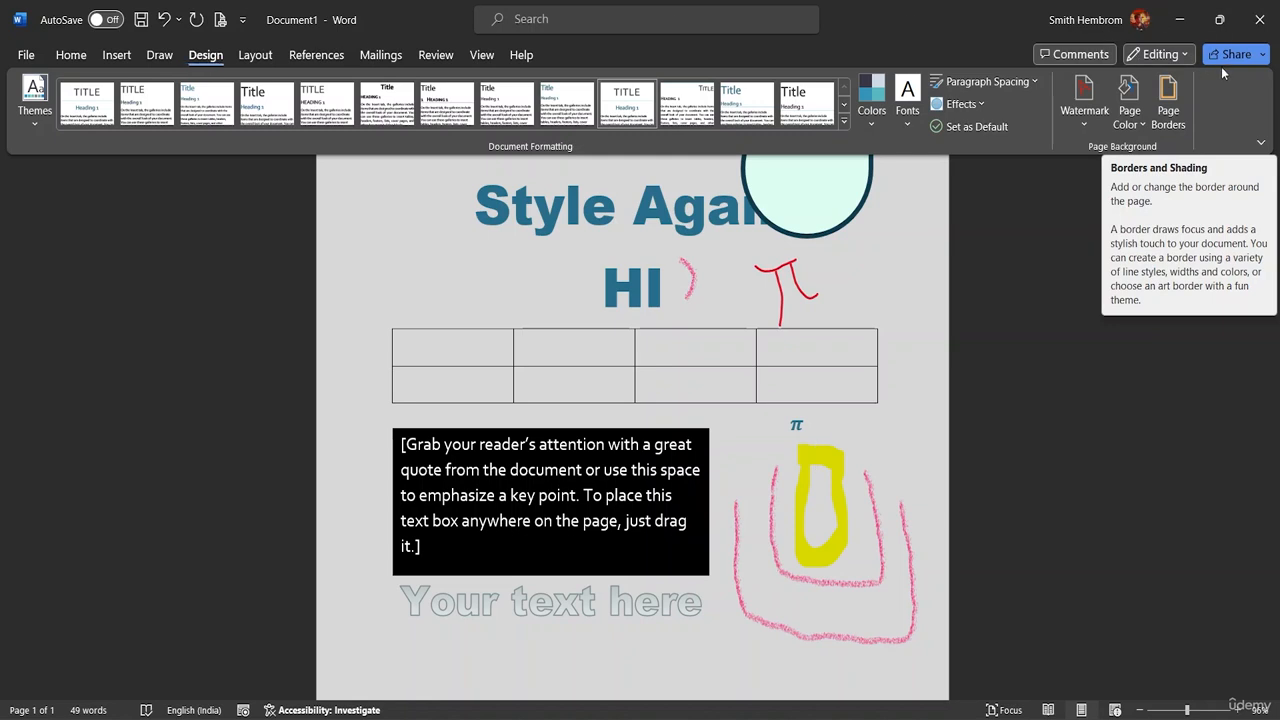
Step: Review the preset page margins and check the custom margin settings without applying a change
left_click(256, 56)
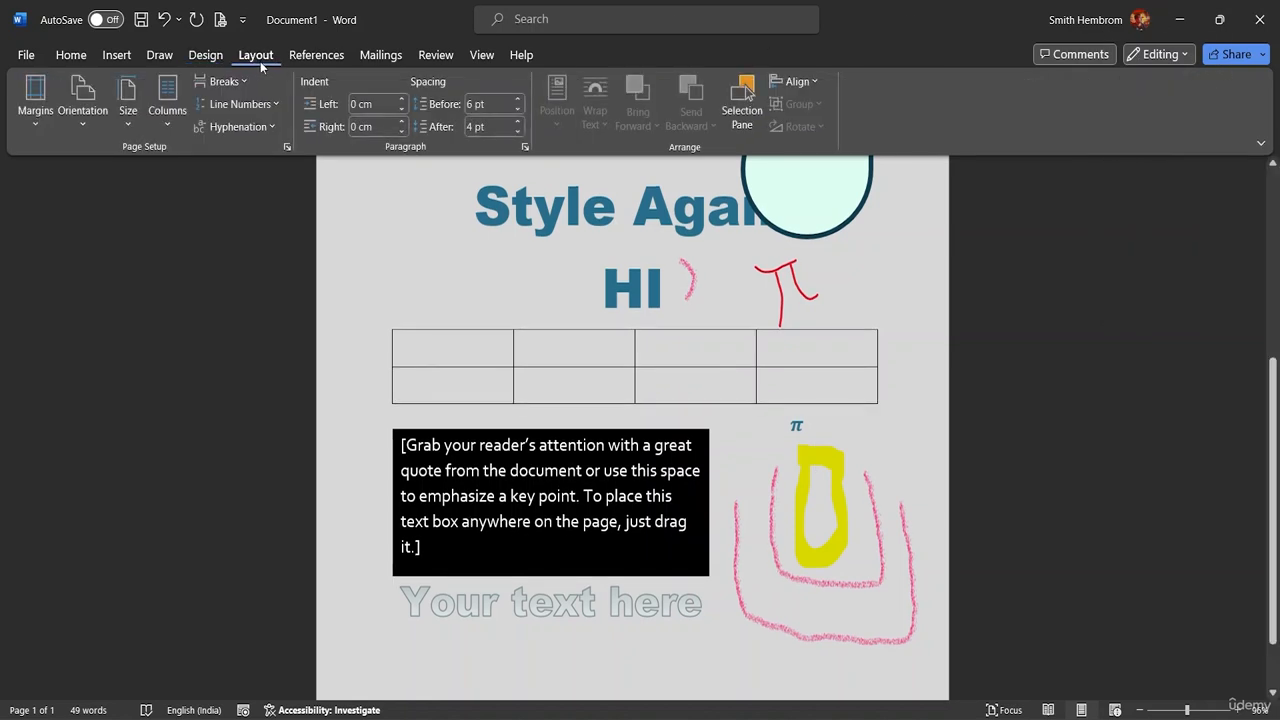
left_click(43, 120)
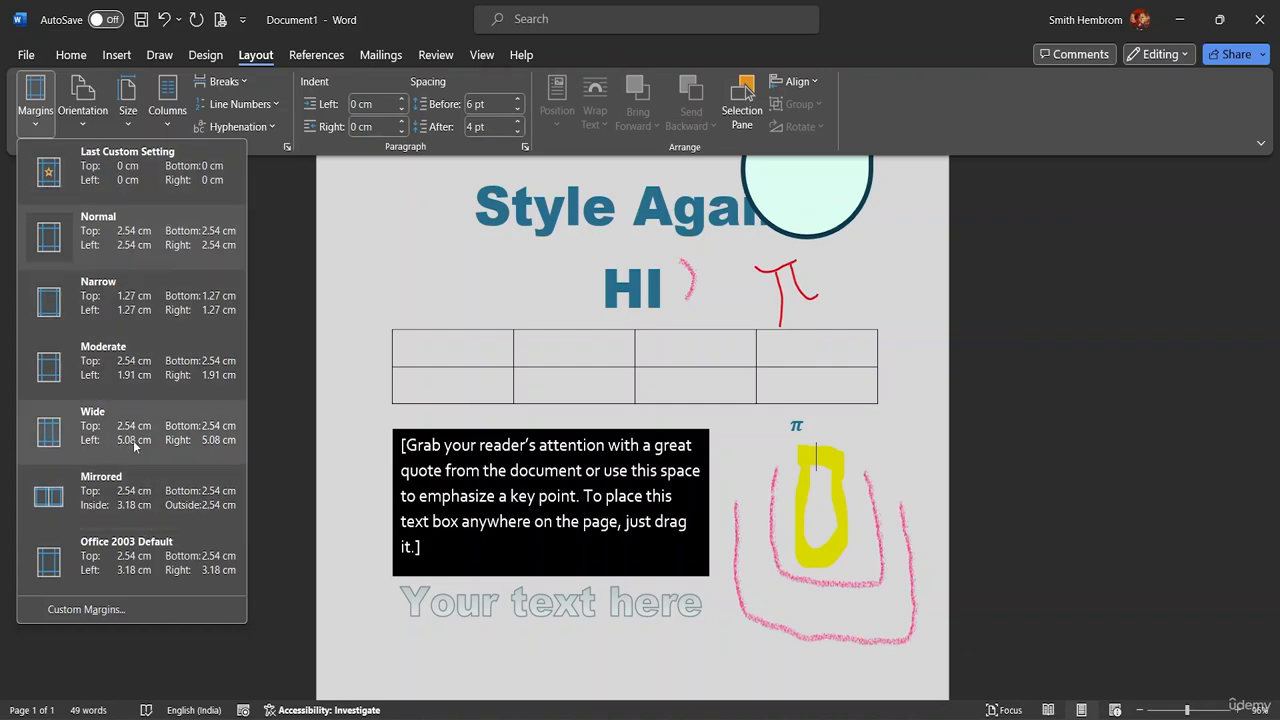
left_click(105, 609)
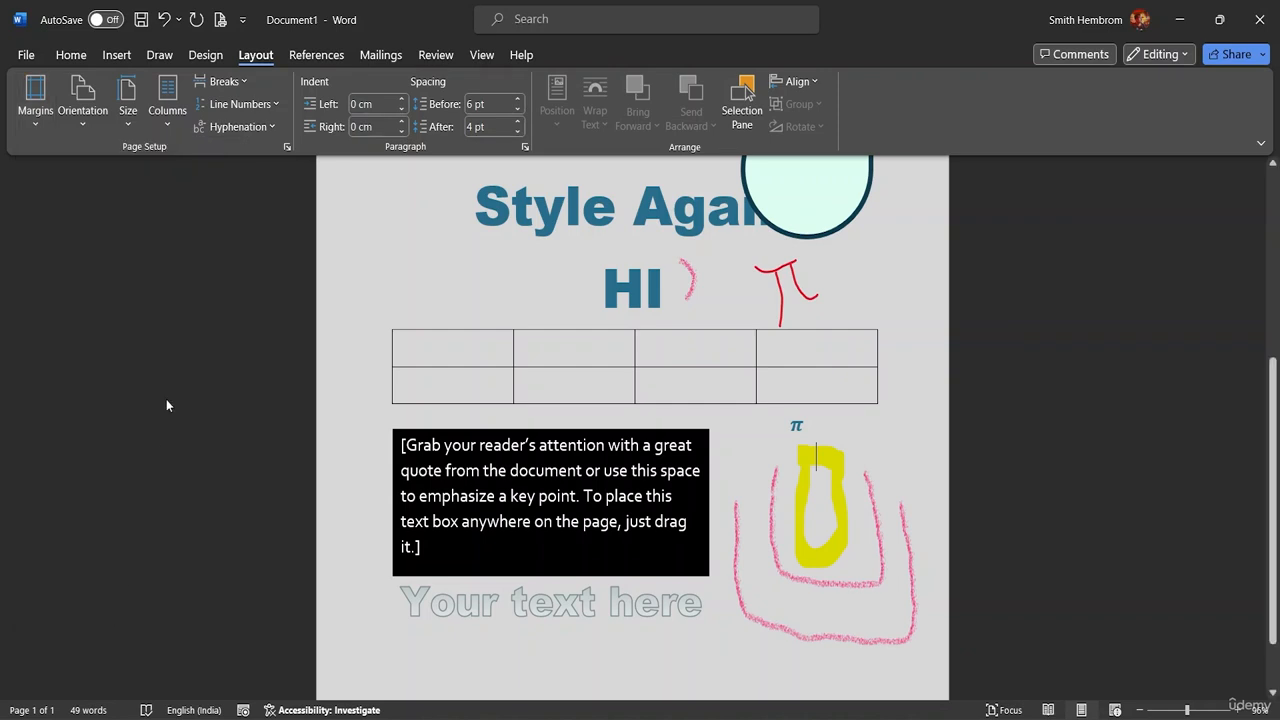
left_click(792, 106)
Step: Try landscape orientation for the page and return it to portrait
left_click(71, 127)
left_click(107, 199)
left_click(92, 123)
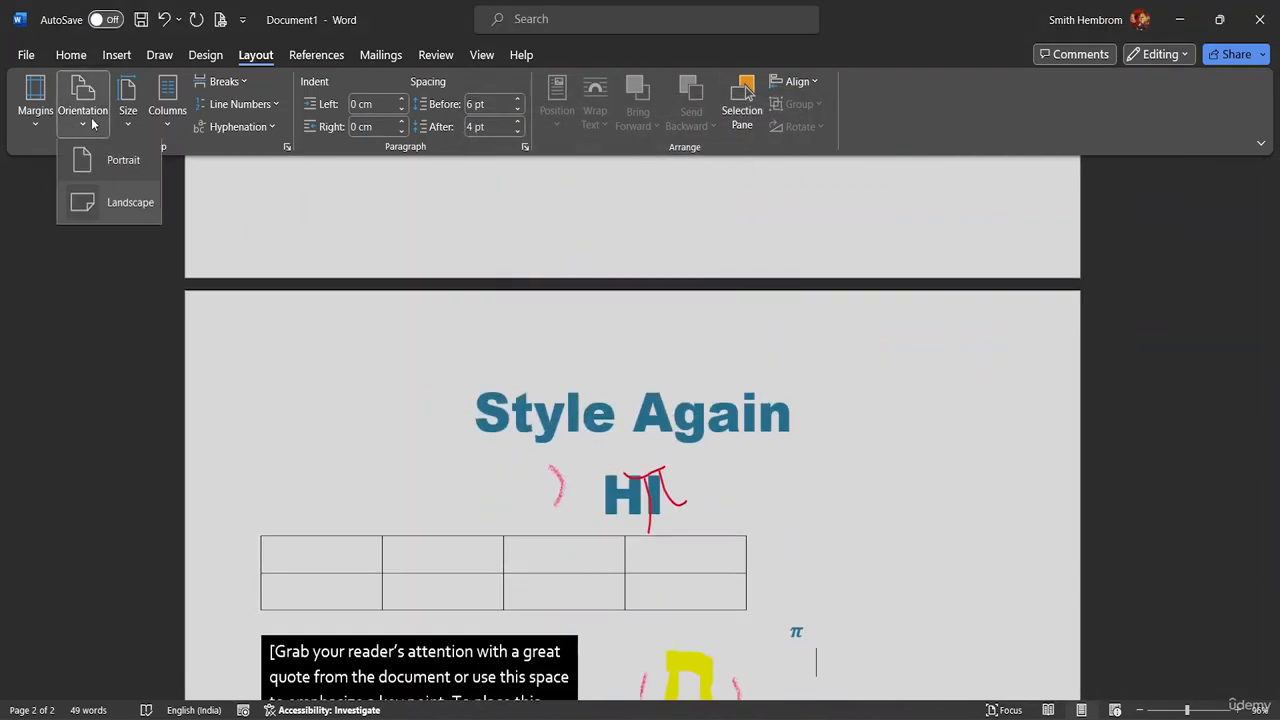
left_click(110, 171)
Step: Look at the column layouts, try the A4 and Letter paper sizes, and set the page size to A3
left_click(131, 126)
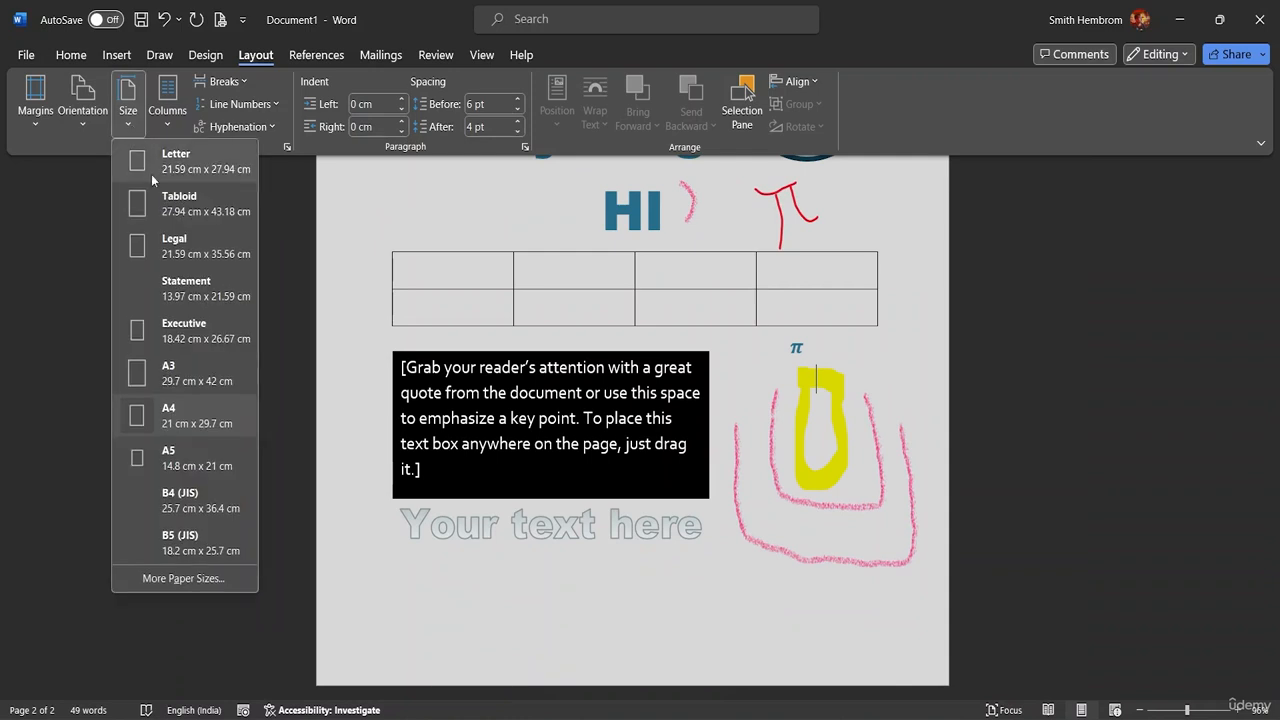
left_click(193, 410)
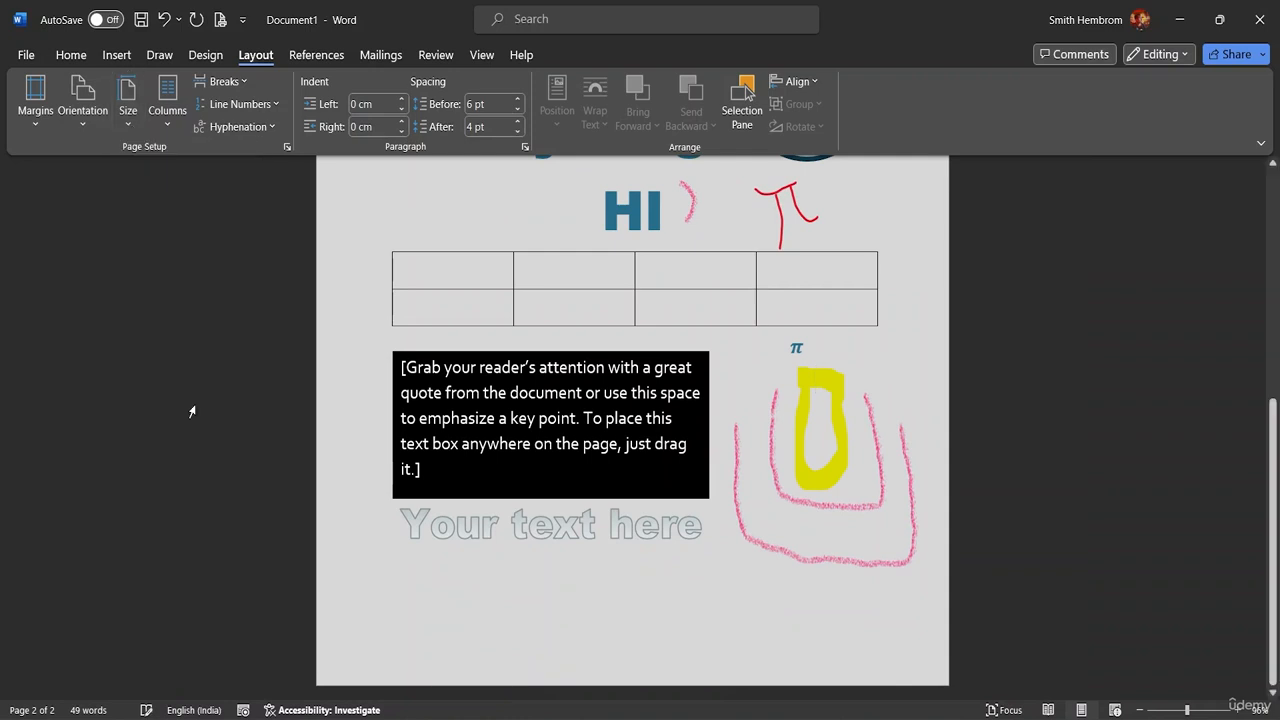
left_click(167, 118)
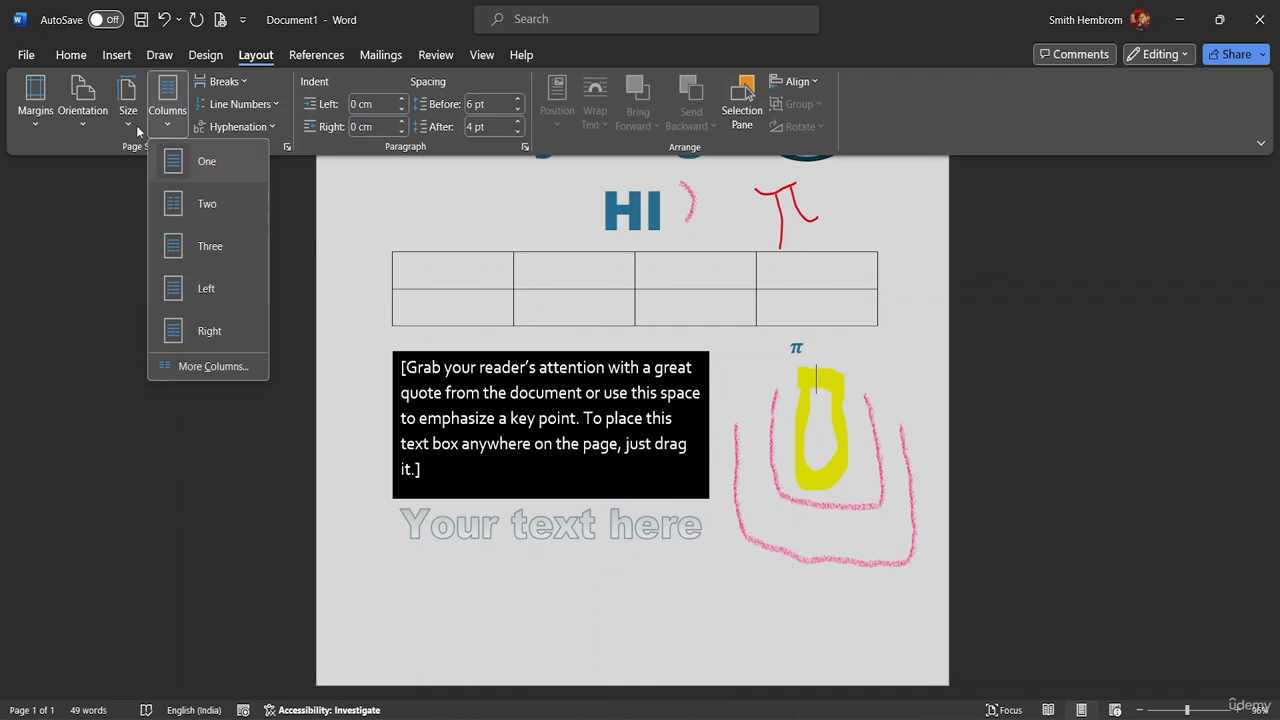
left_click(128, 115)
left_click(175, 160)
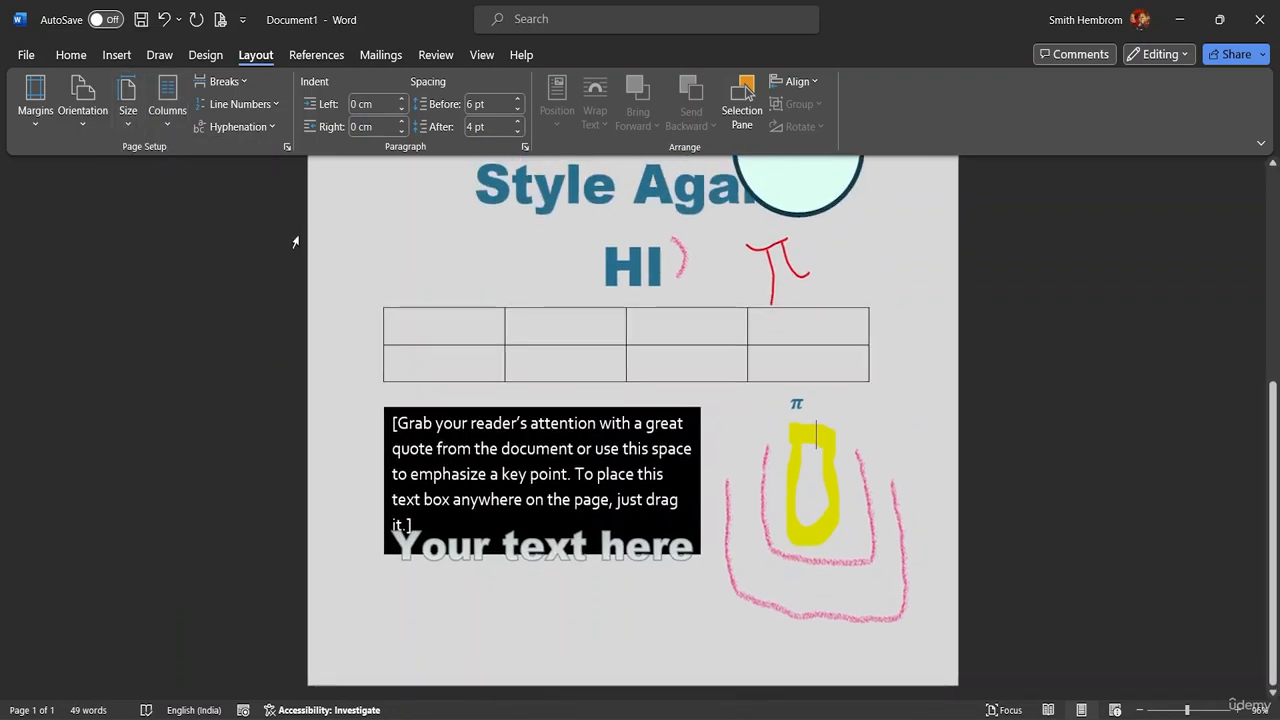
left_click(128, 118)
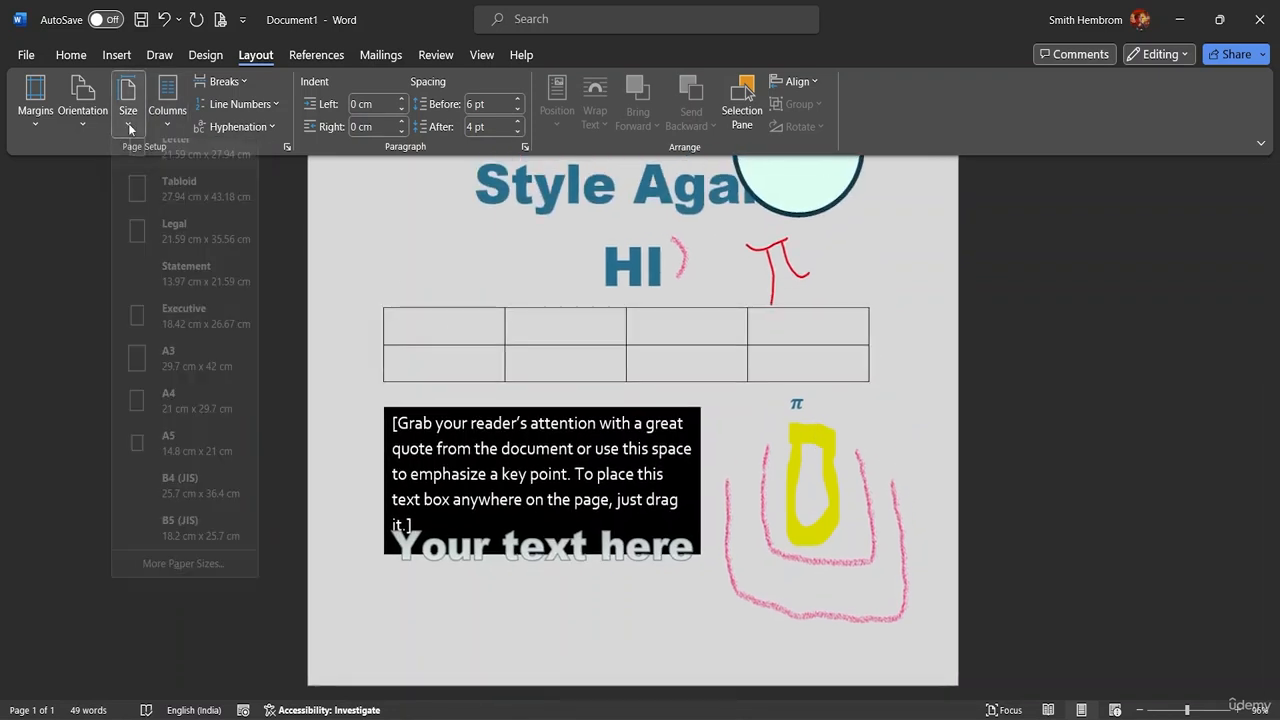
left_click(175, 410)
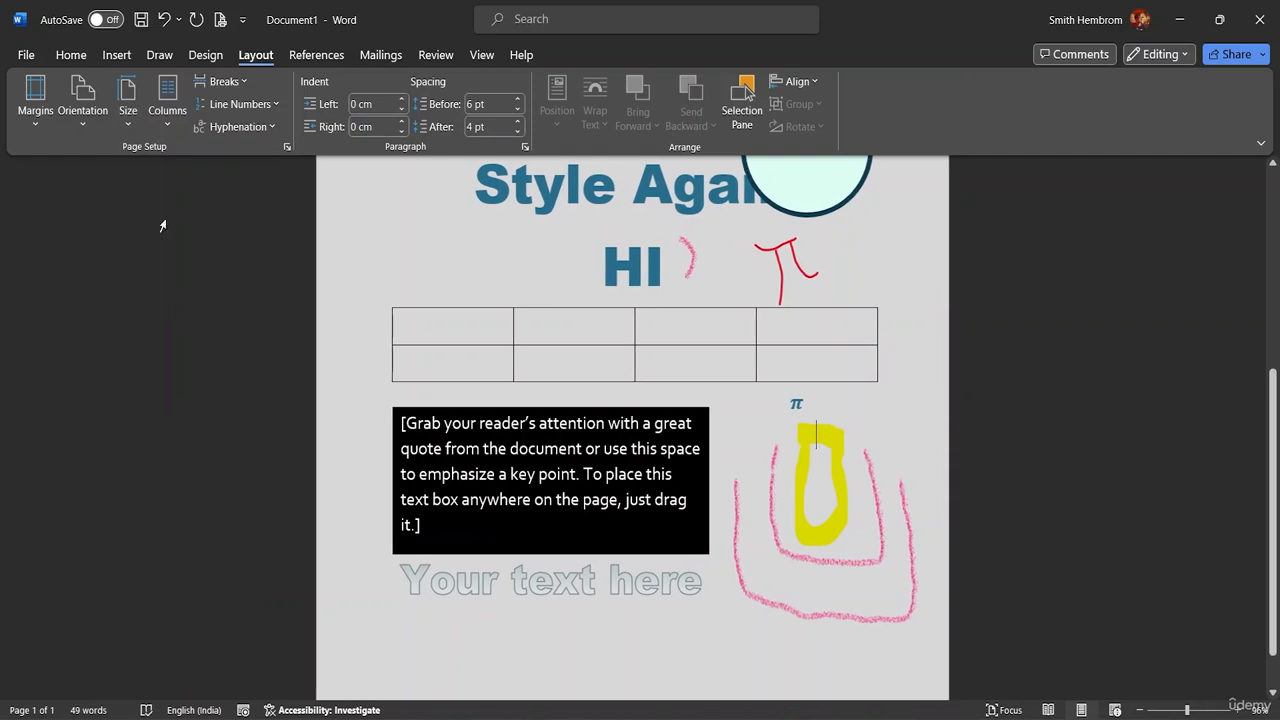
left_click(122, 118)
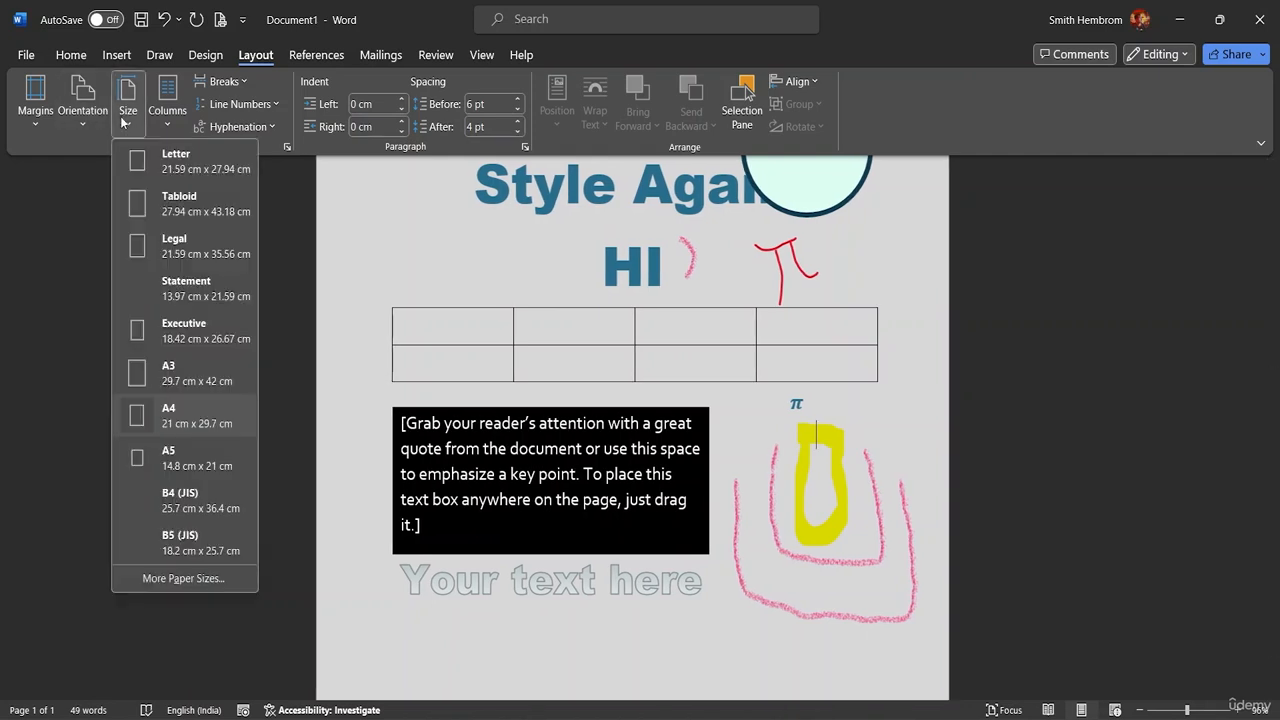
left_click(177, 379)
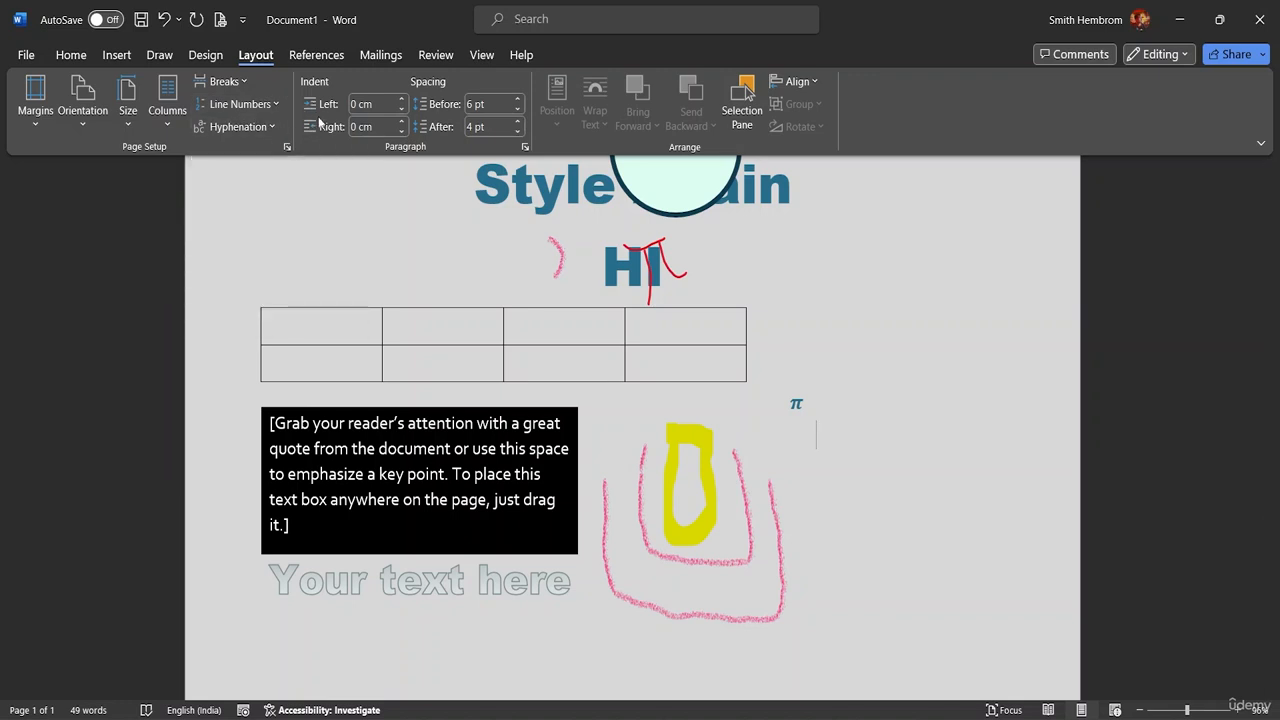
Step: Indent the "Your text here" WordArt text 13.6 cm from the left and 1.2 cm from the right
left_click(402, 123)
left_click_drag(576, 582, 247, 555)
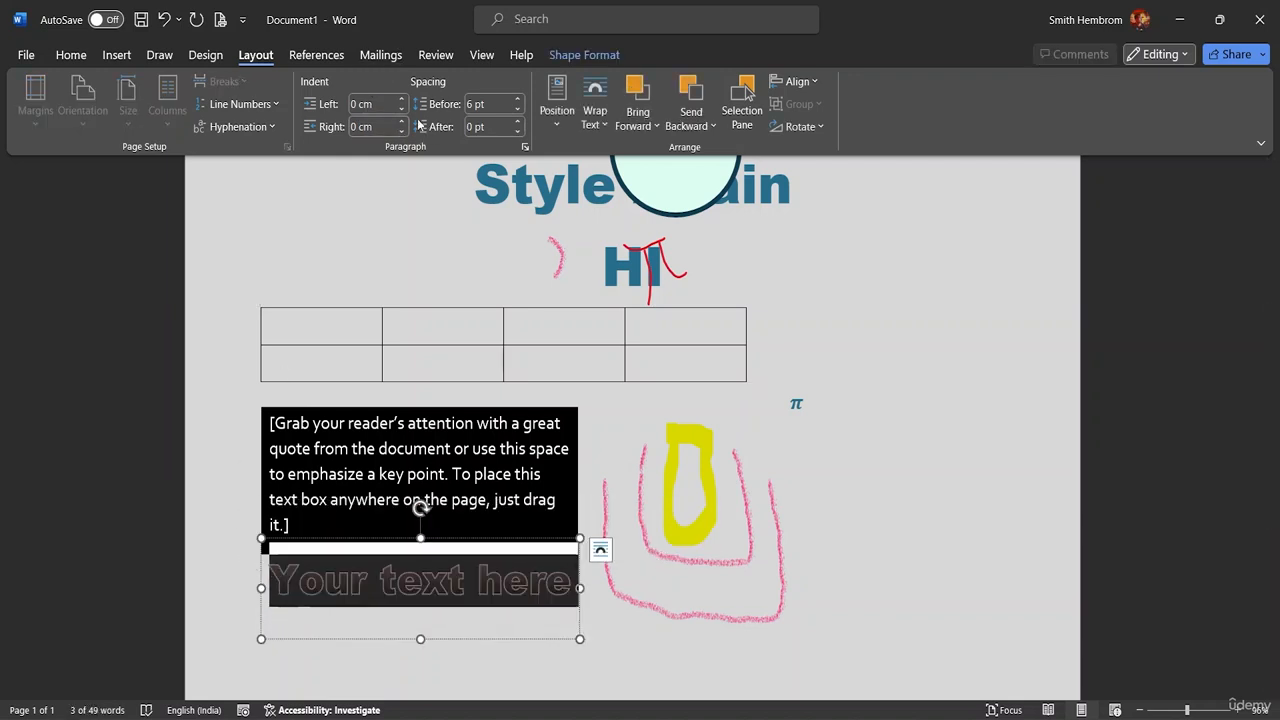
mouse_move(403, 127)
left_mouse_down()
mouse_move(401, 103)
mouse_move(412, 107)
left_mouse_up()
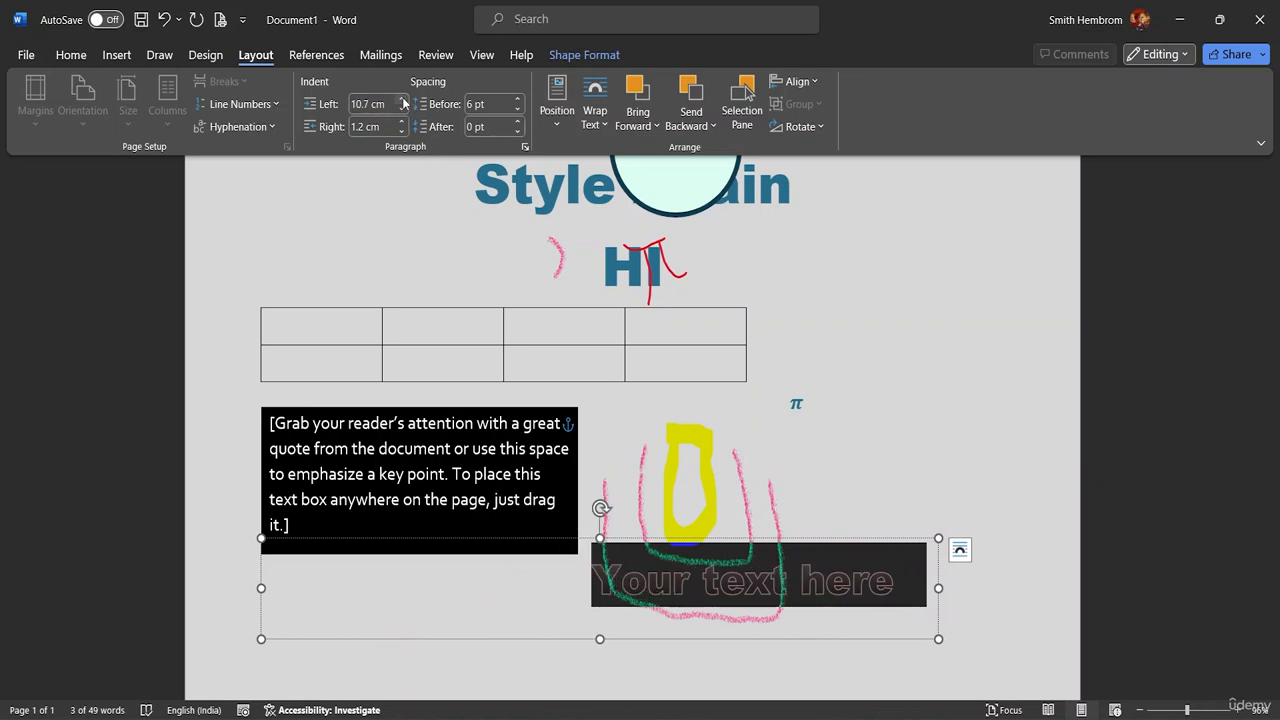
left_click_drag(403, 103, 403, 103)
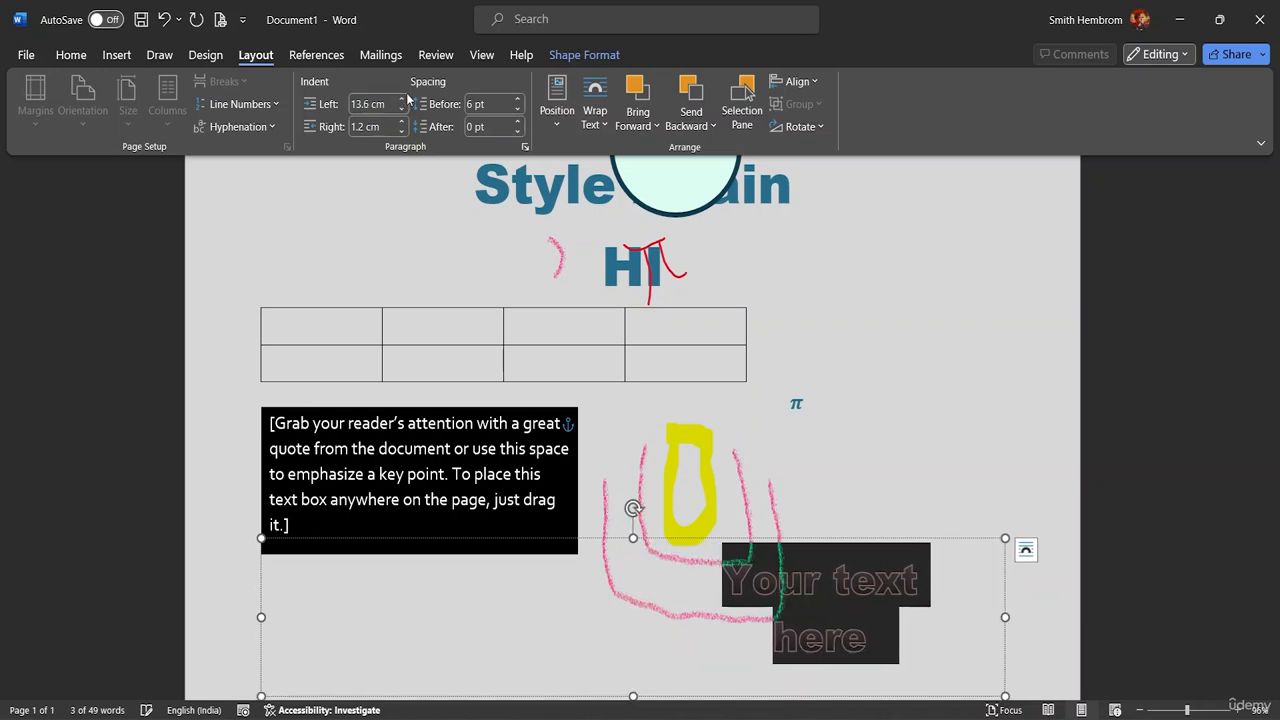
Step: Move the yellow ink shape and both pink U-shaped strokes into the empty area right of the table
left_click(660, 551)
mouse_move(645, 505)
left_mouse_down()
mouse_move(915, 339)
mouse_move(893, 309)
left_mouse_up()
mouse_move(669, 532)
left_mouse_down()
mouse_move(912, 420)
mouse_move(920, 345)
mouse_move(908, 321)
left_mouse_up()
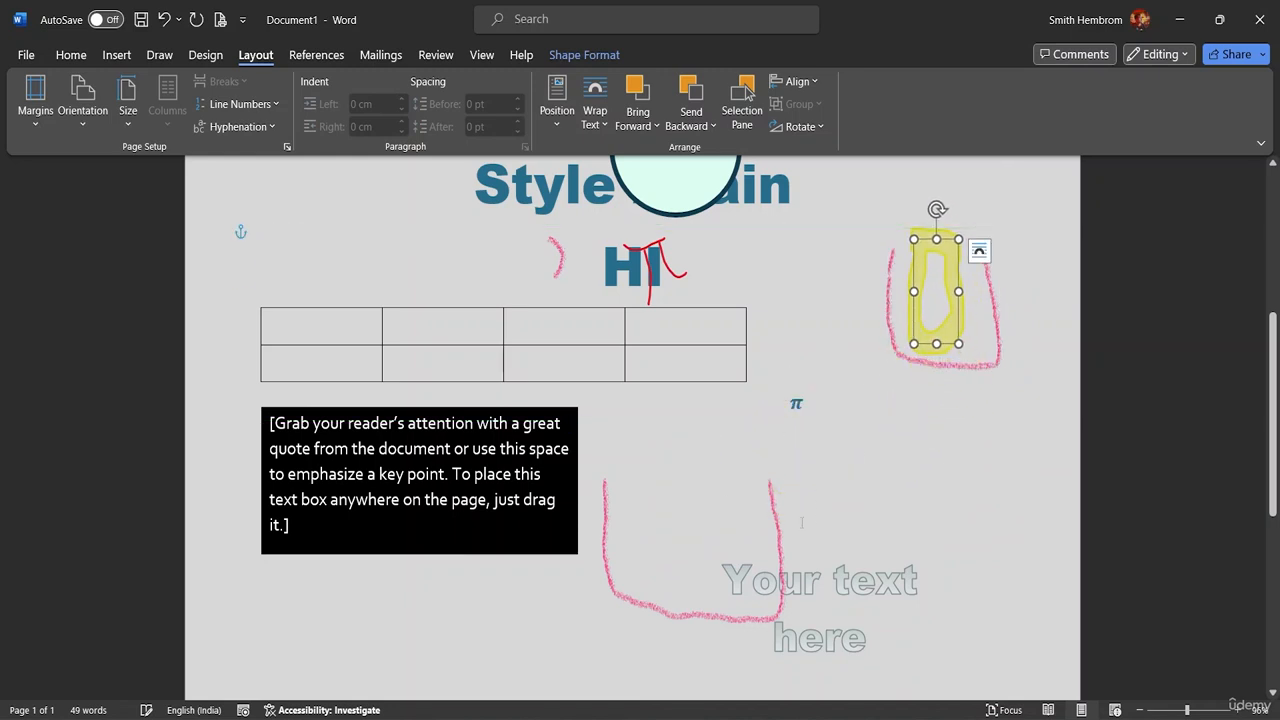
left_click(777, 530)
mouse_move(779, 527)
left_mouse_down()
mouse_move(931, 418)
mouse_move(1020, 293)
left_mouse_up()
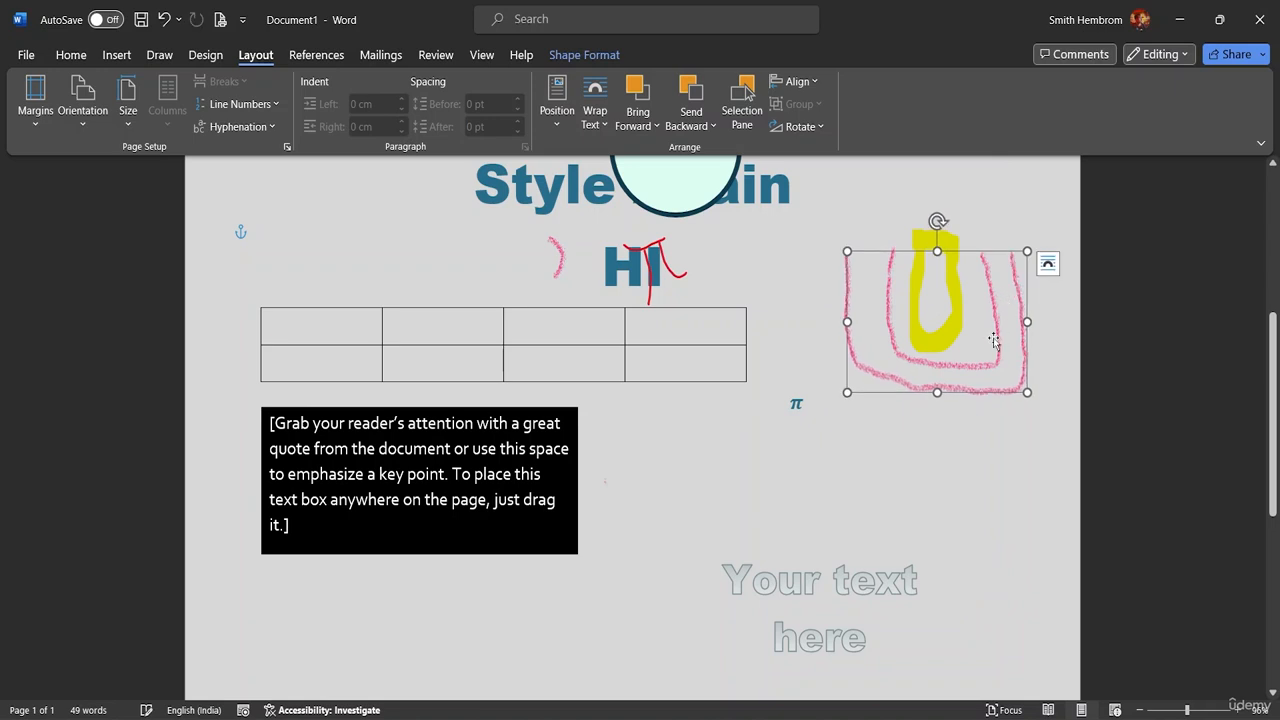
Step: Stack the ink drawings vertically, with the yellow shape above the small pink stroke and the large pink stroke lowest
mouse_move(913, 394)
left_mouse_down()
mouse_move(783, 373)
mouse_move(881, 463)
mouse_move(926, 532)
left_mouse_up()
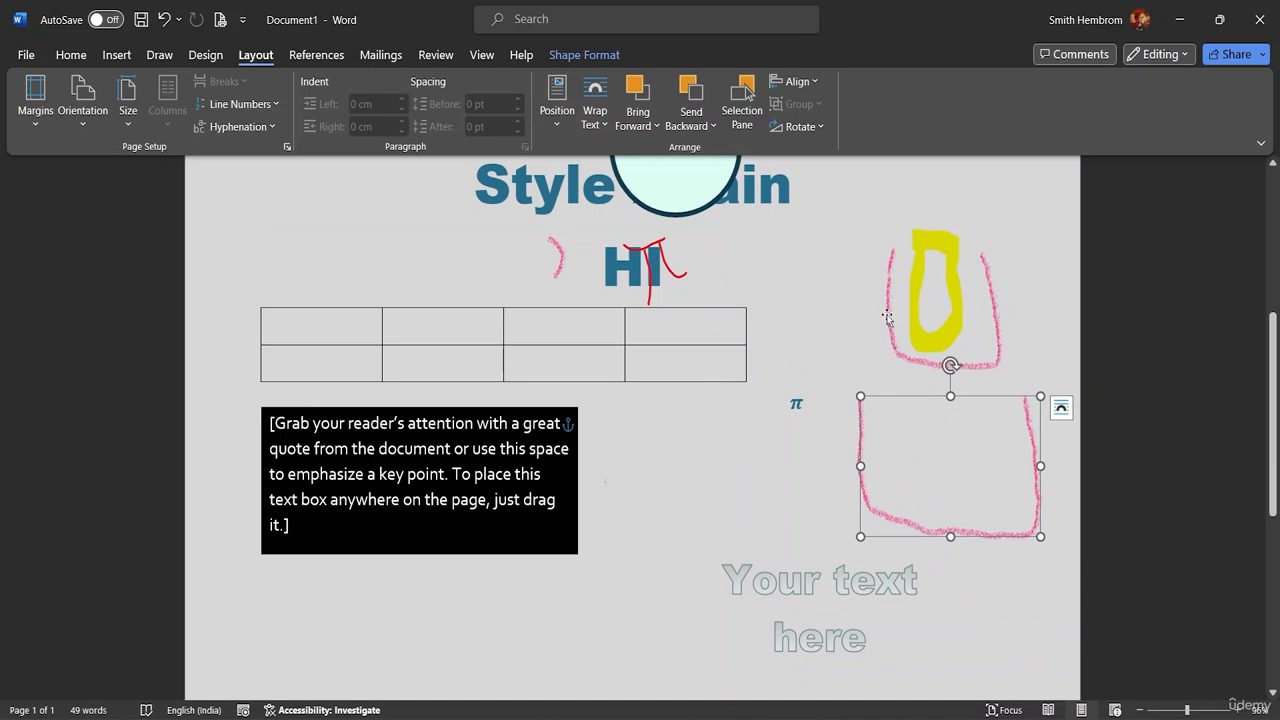
mouse_move(886, 317)
left_mouse_down()
mouse_move(873, 347)
mouse_move(931, 328)
mouse_move(924, 268)
left_mouse_up()
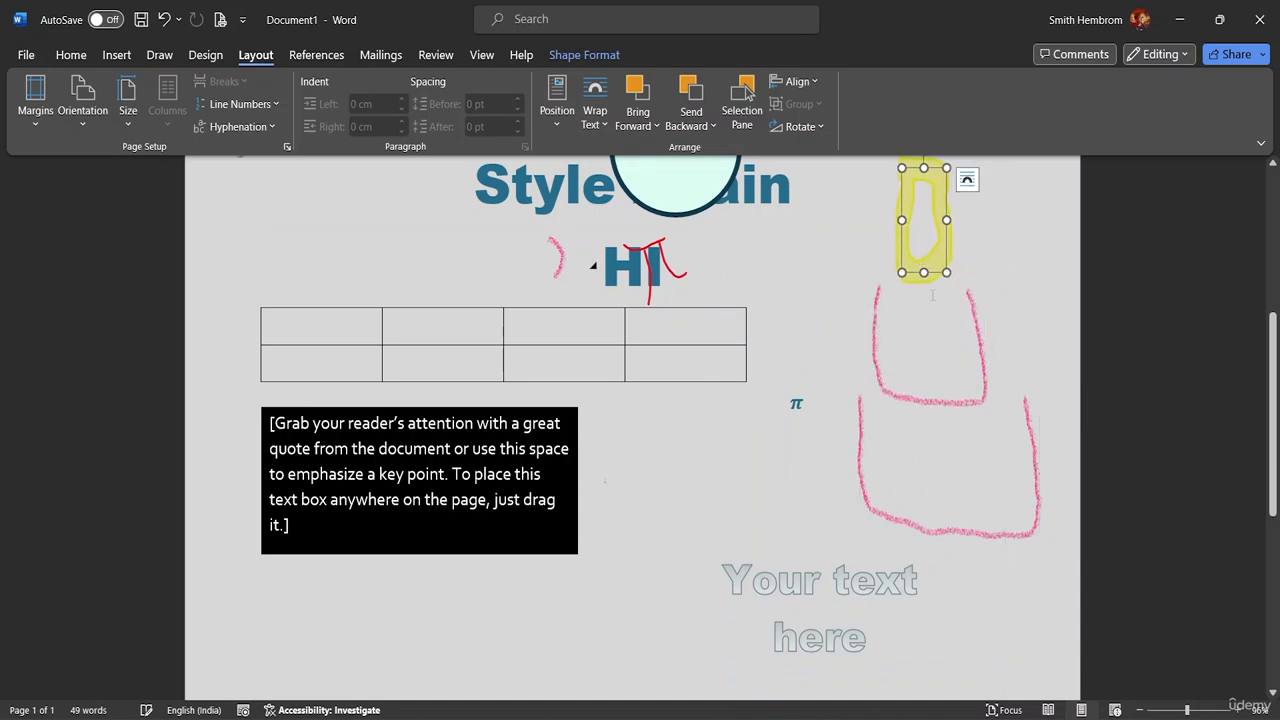
left_click(1005, 265)
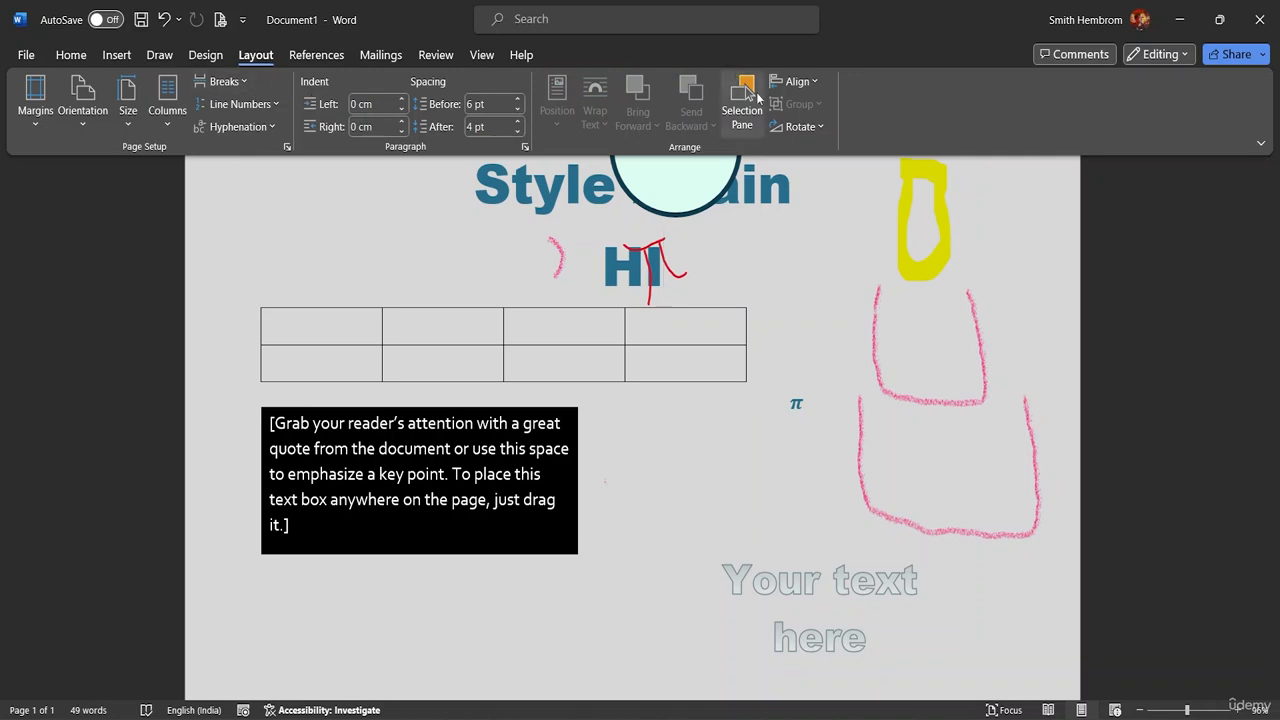
Step: Select the yellow shape and both pink strokes, align them to their common center, and flip them vertically
left_click(924, 272)
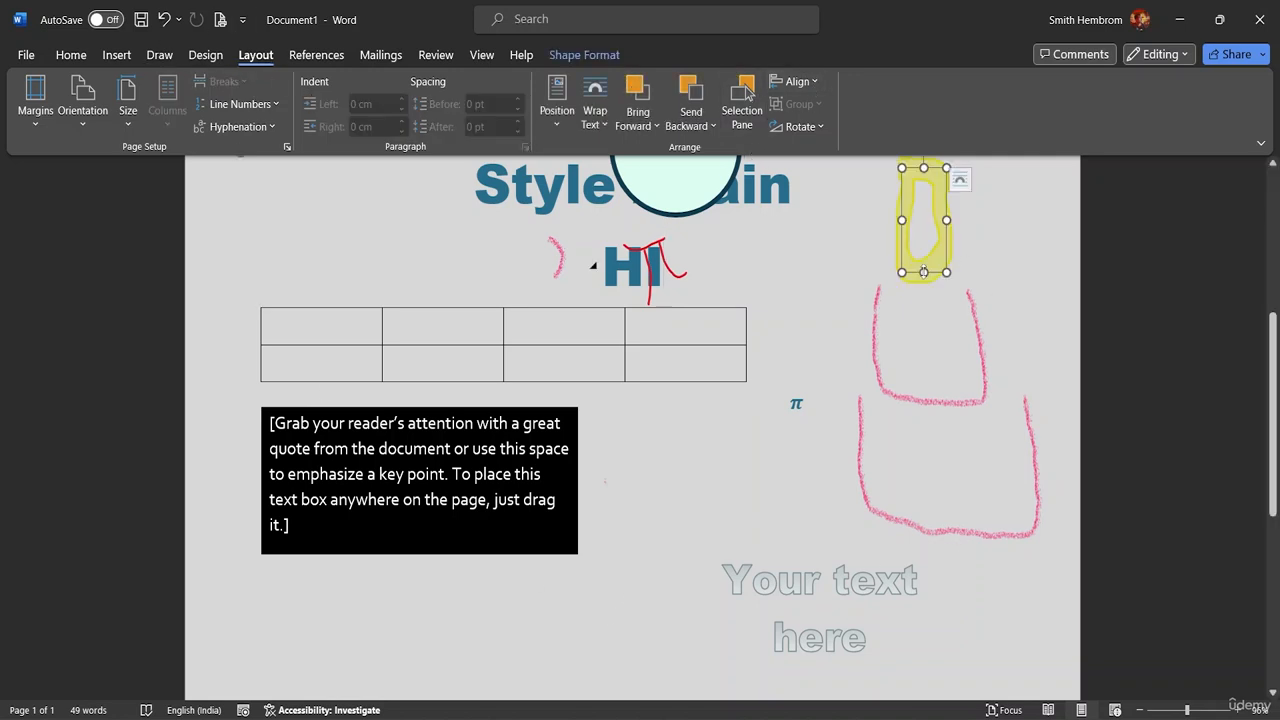
left_click(903, 395, "ctrl")
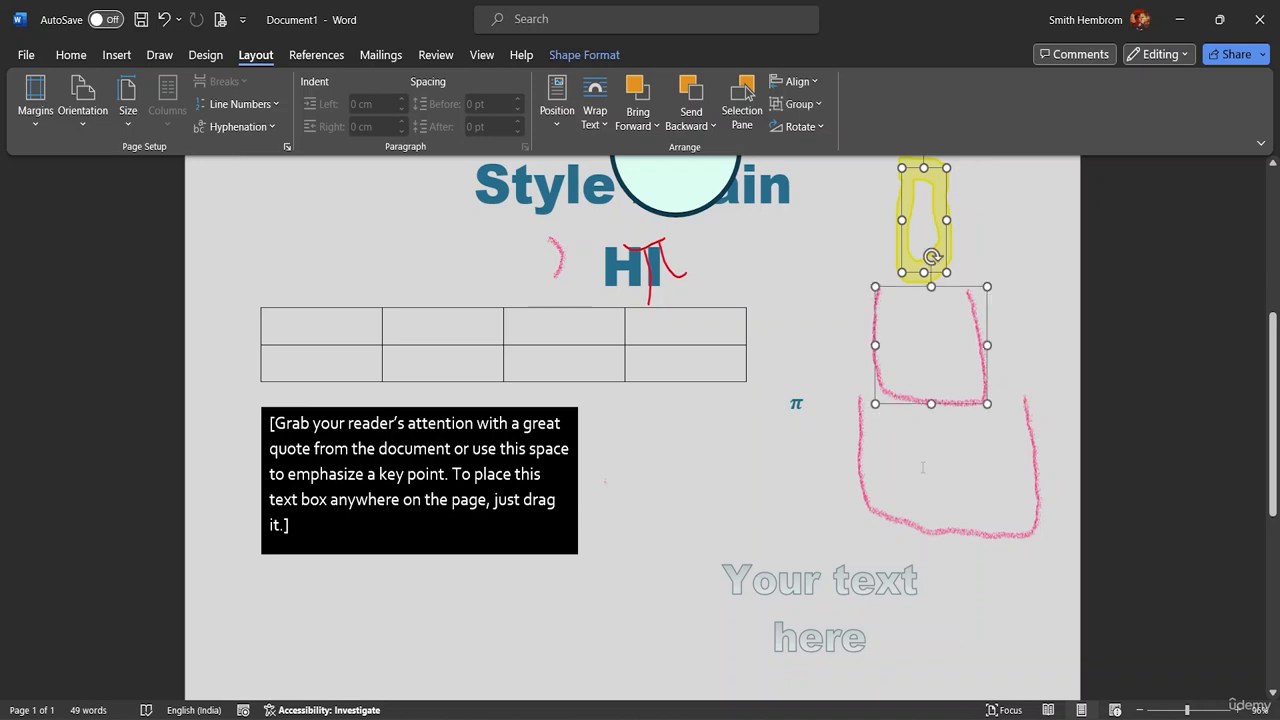
left_click(920, 533, "ctrl")
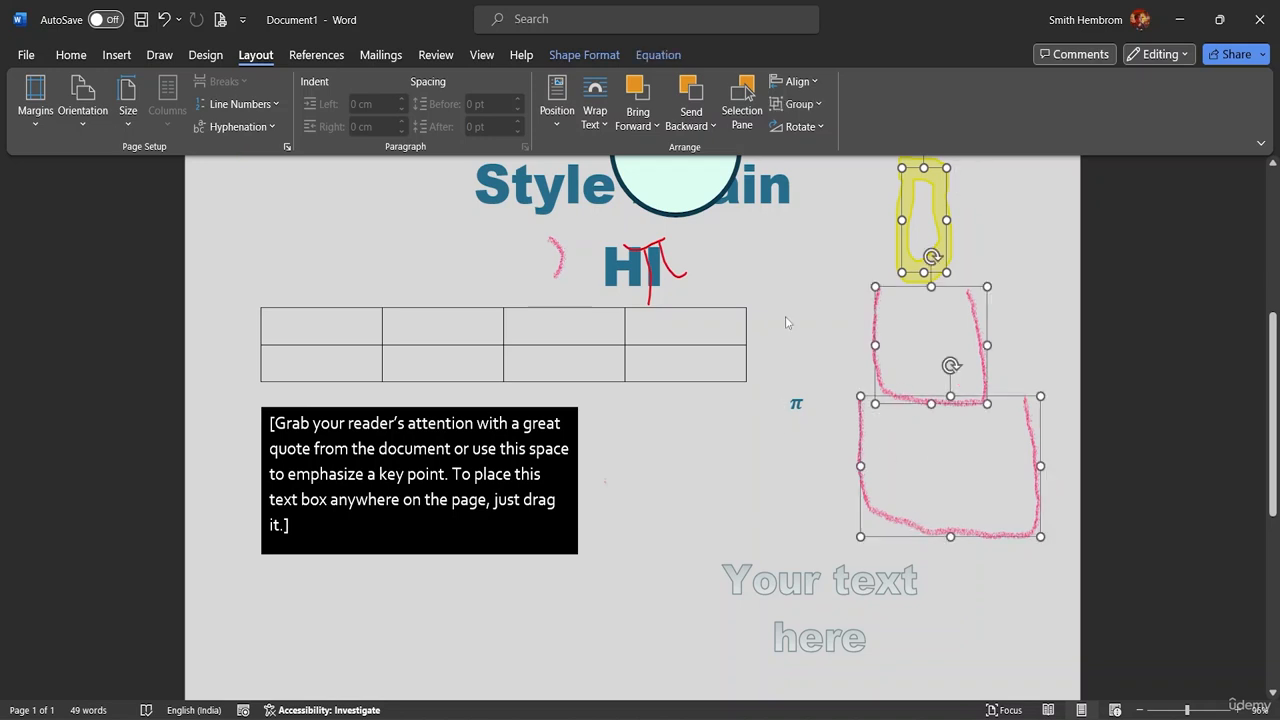
left_click(795, 81)
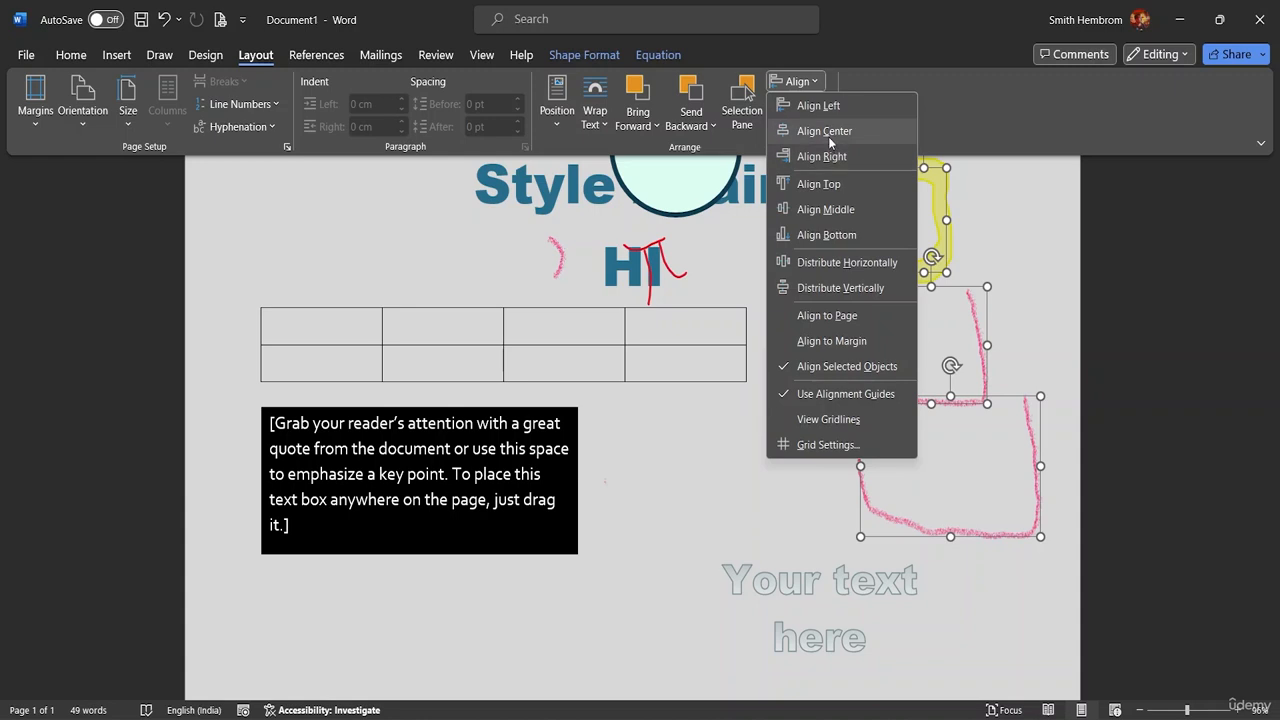
left_click(828, 133)
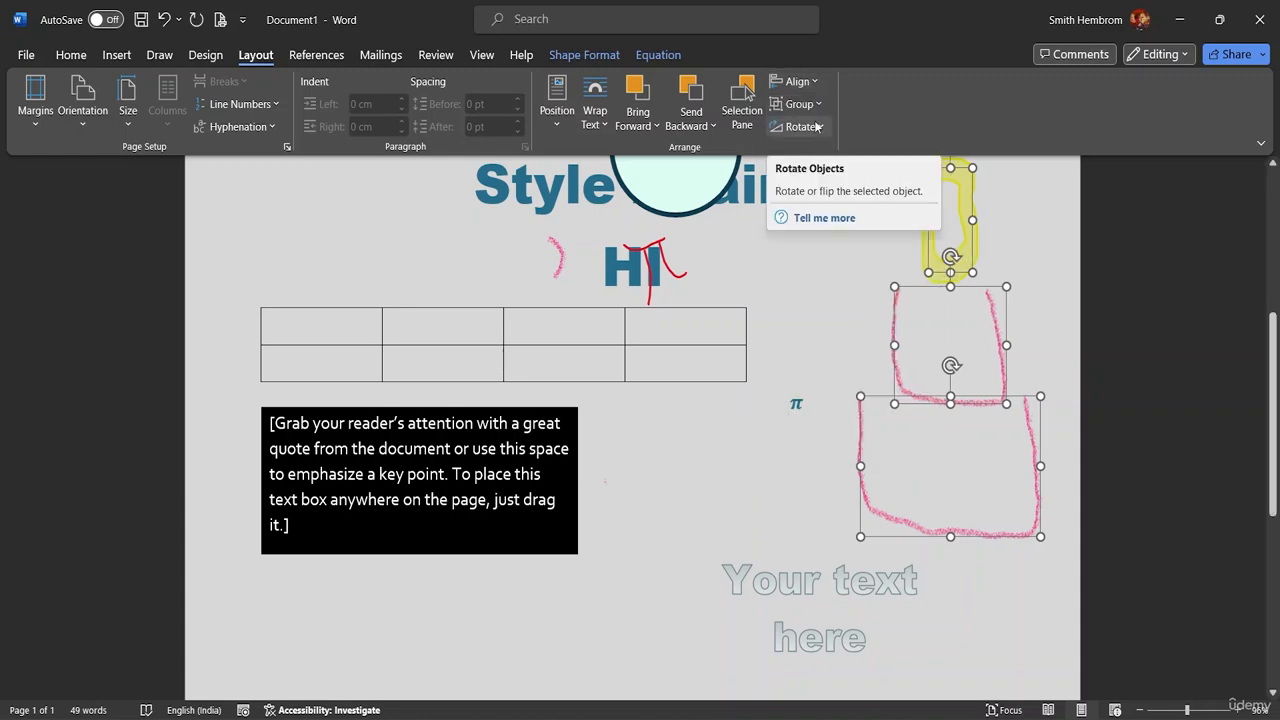
left_click(803, 126)
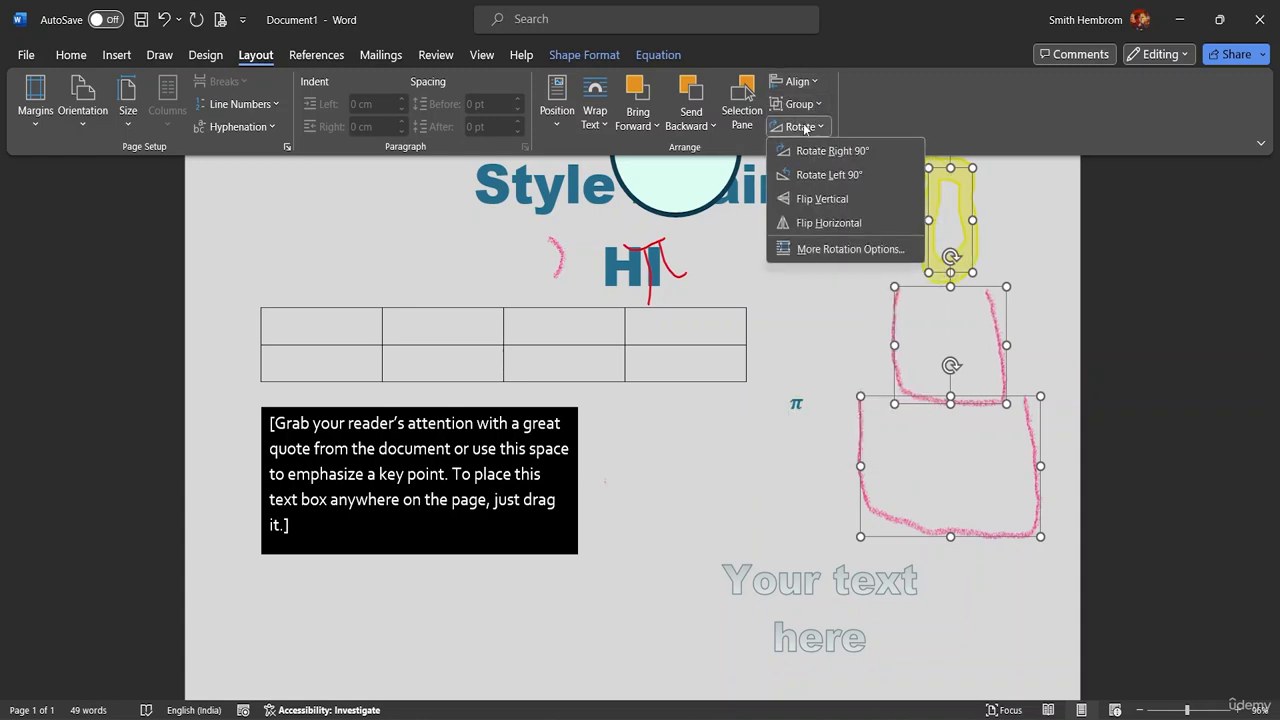
left_click(835, 196)
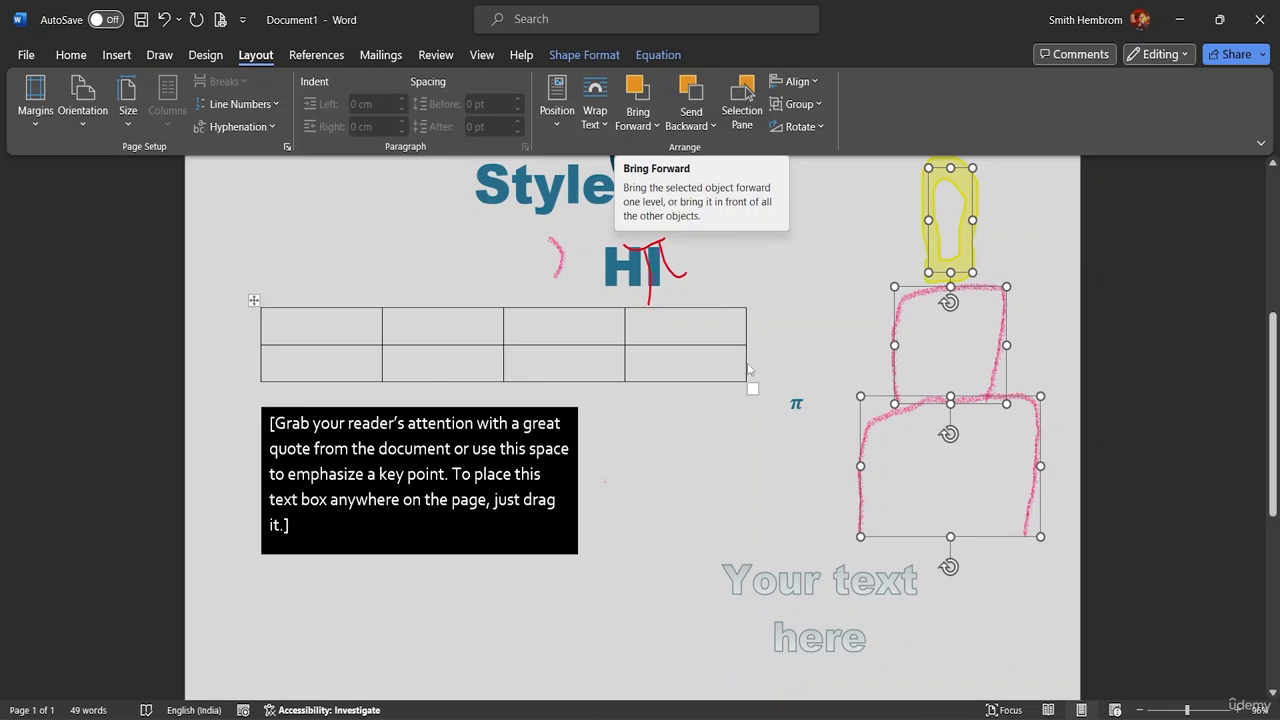
Step: Move the yellow ink shape onto the last column of the table
left_click(797, 403)
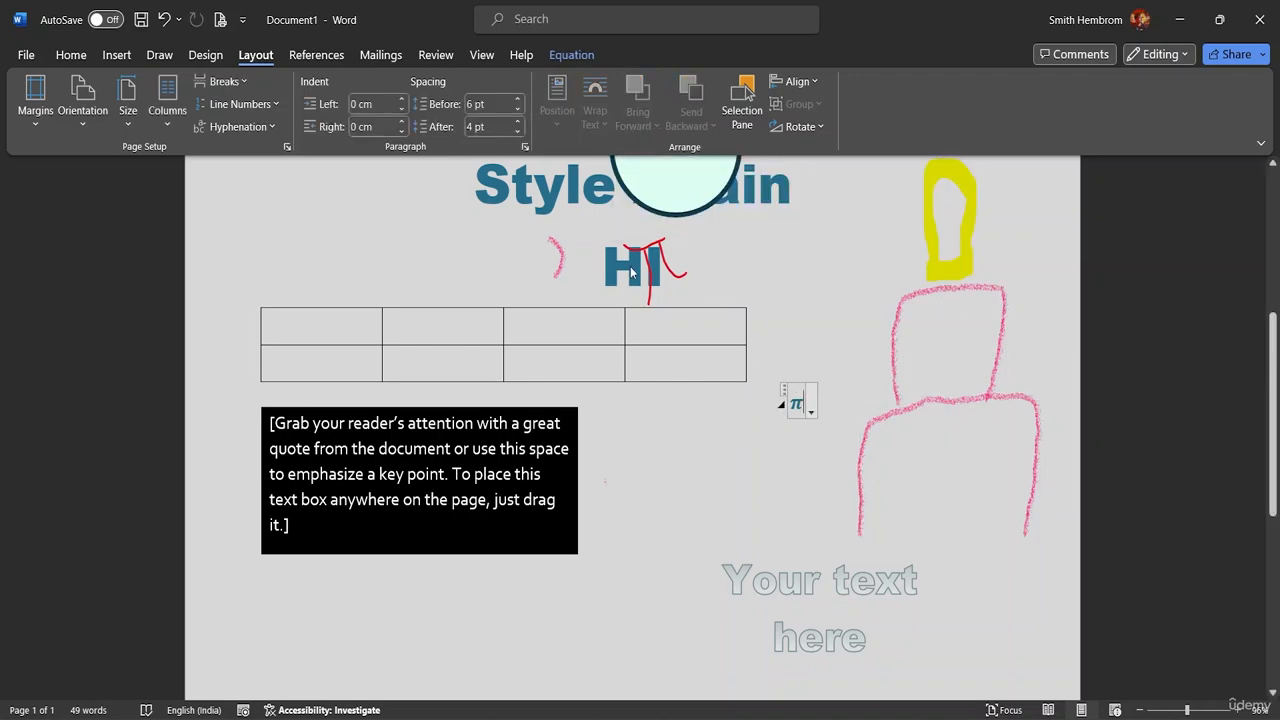
left_click(630, 265)
left_click(965, 228)
mouse_move(965, 228)
left_mouse_down()
mouse_move(823, 317)
mouse_move(752, 351)
mouse_move(724, 347)
mouse_move(724, 367)
left_mouse_up()
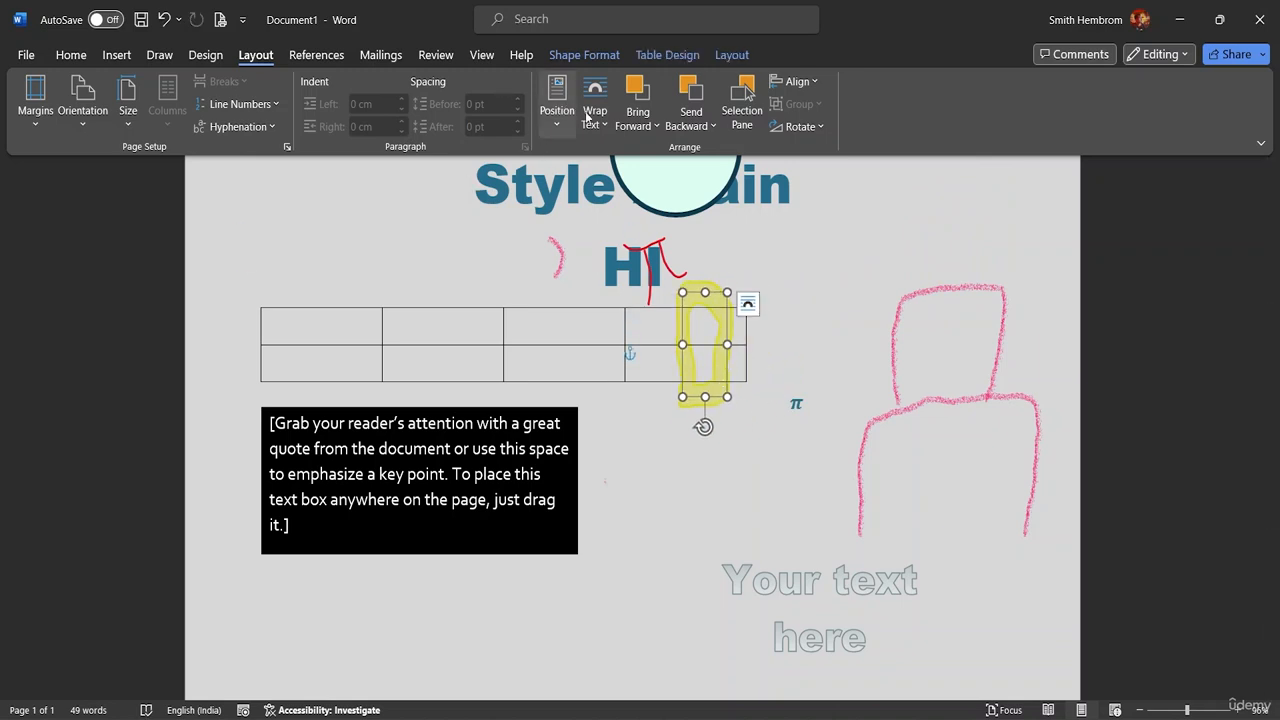
Step: Send the yellow ink shape on the table's last column to the back
left_click(704, 138)
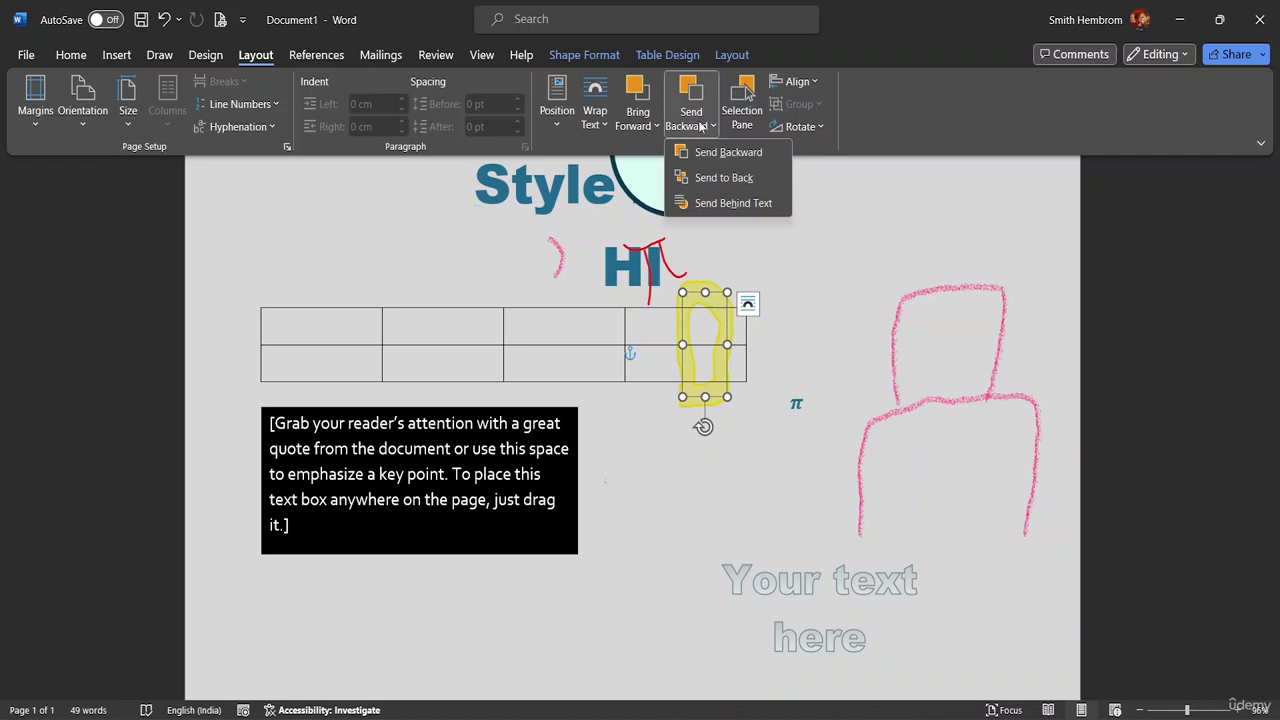
left_click(727, 177)
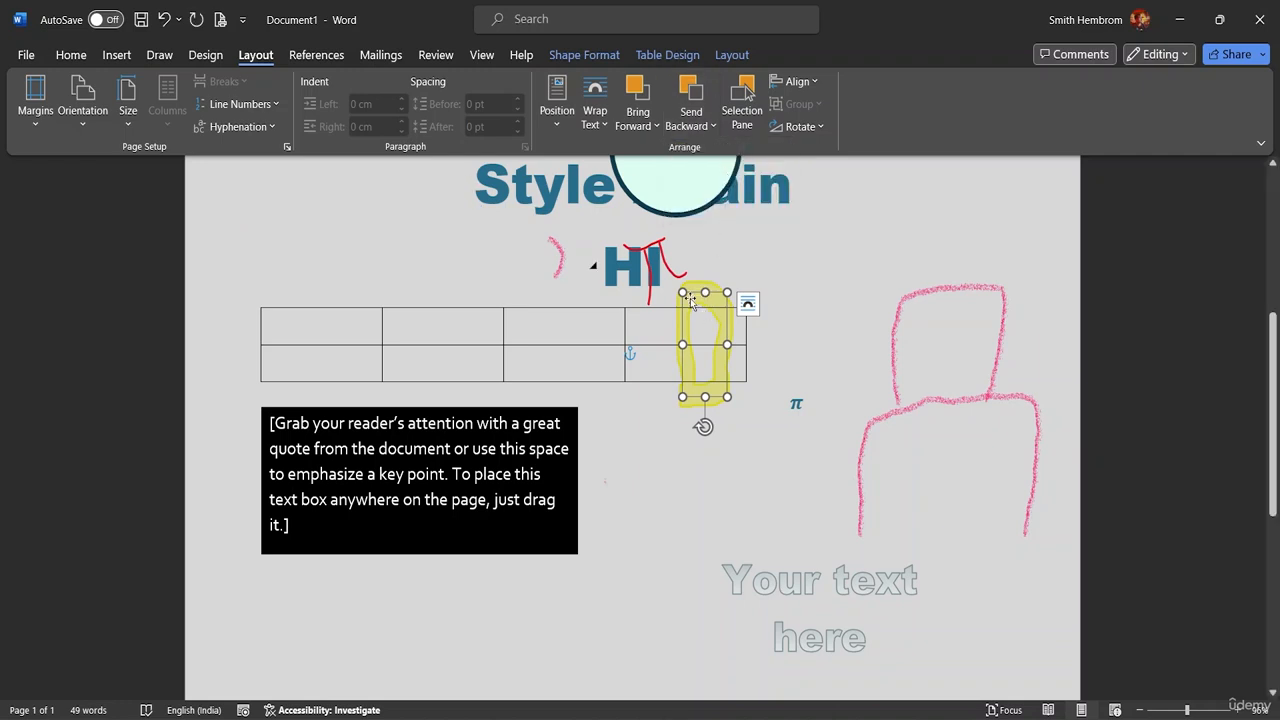
left_click(745, 438)
left_click(717, 391)
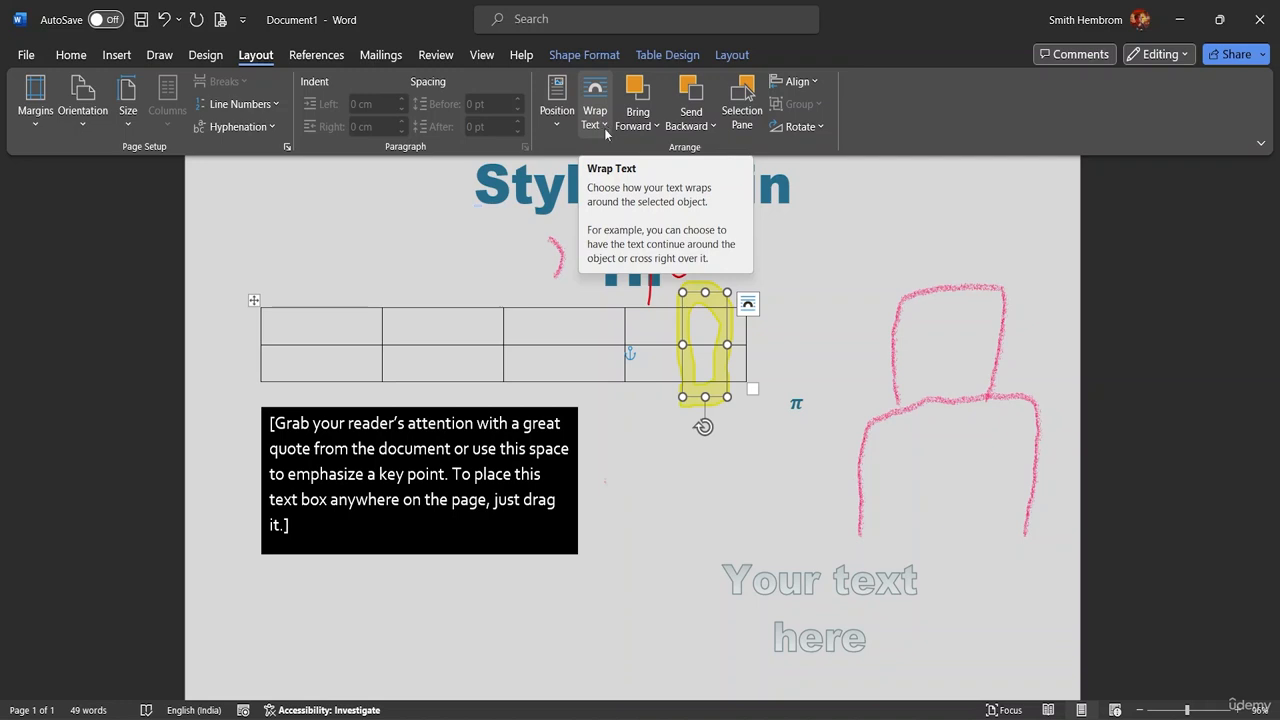
Step: Set the black quote text box's text wrapping to Square
left_click(458, 460)
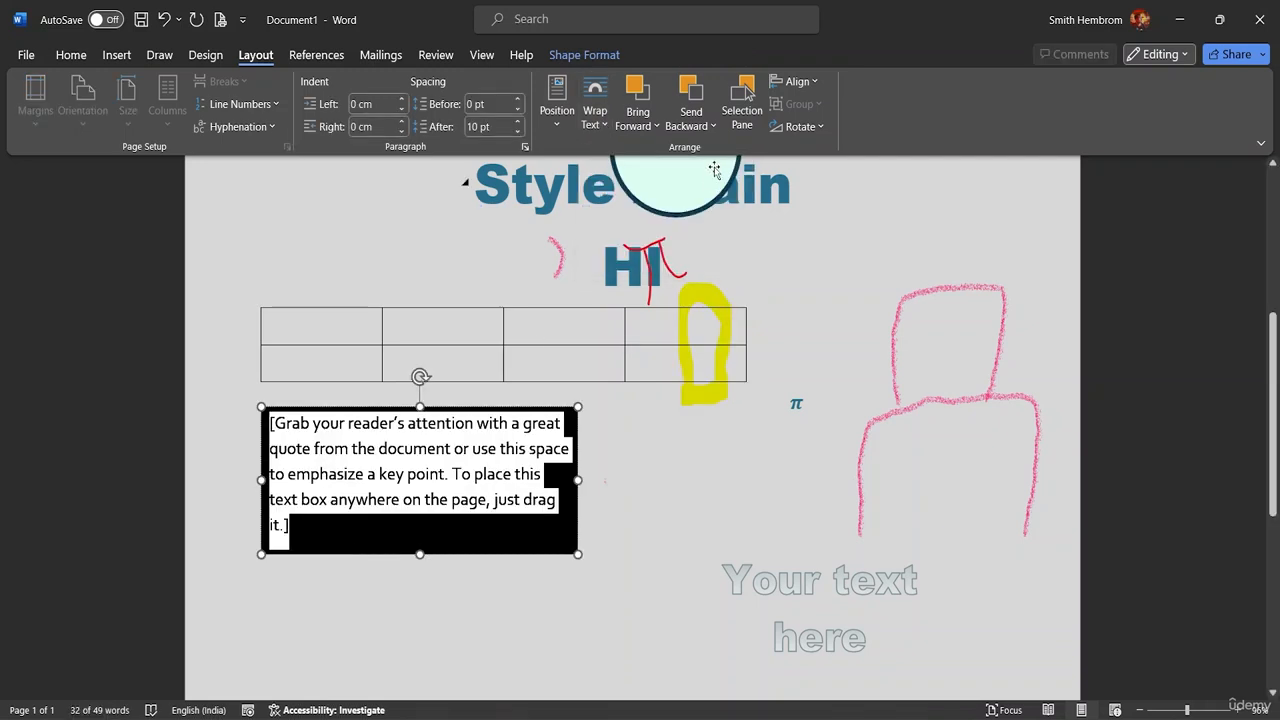
left_click(600, 110)
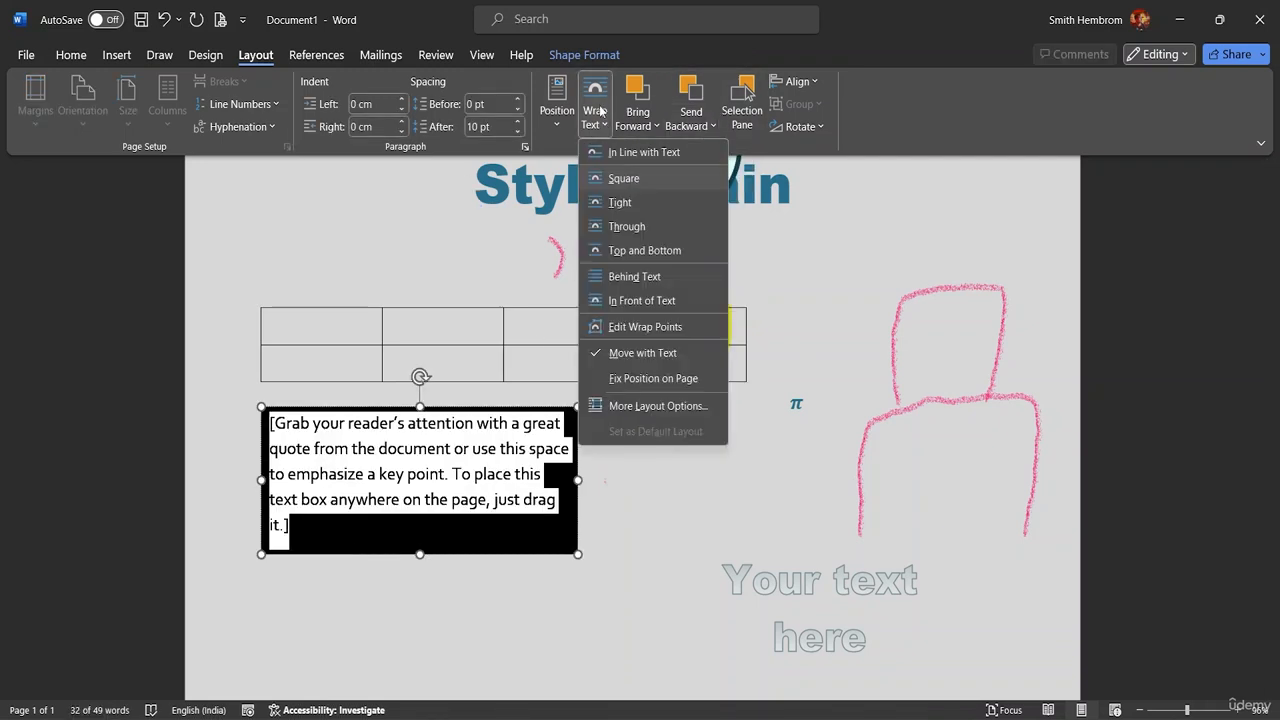
left_click(646, 178)
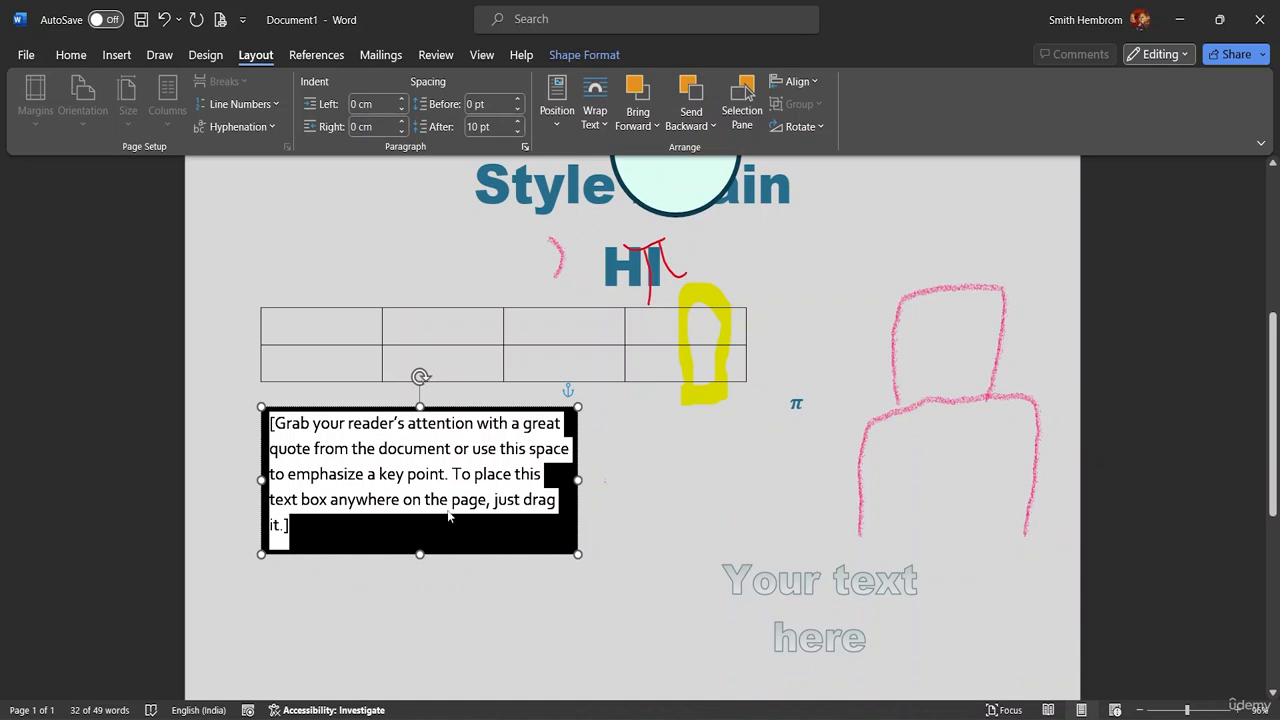
Step: Try to move the black quote box by its selected text, and undo the move
left_click_drag(447, 492, 600, 470)
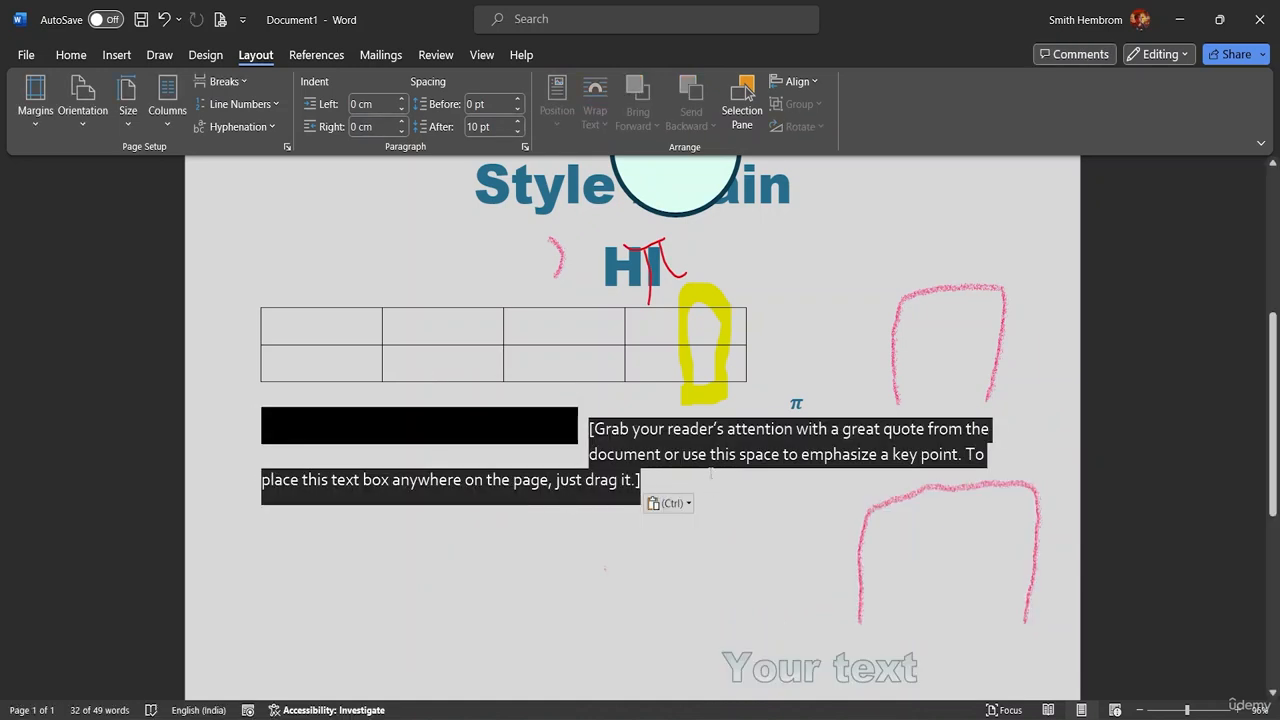
key("ctrl+z")
left_click(562, 618)
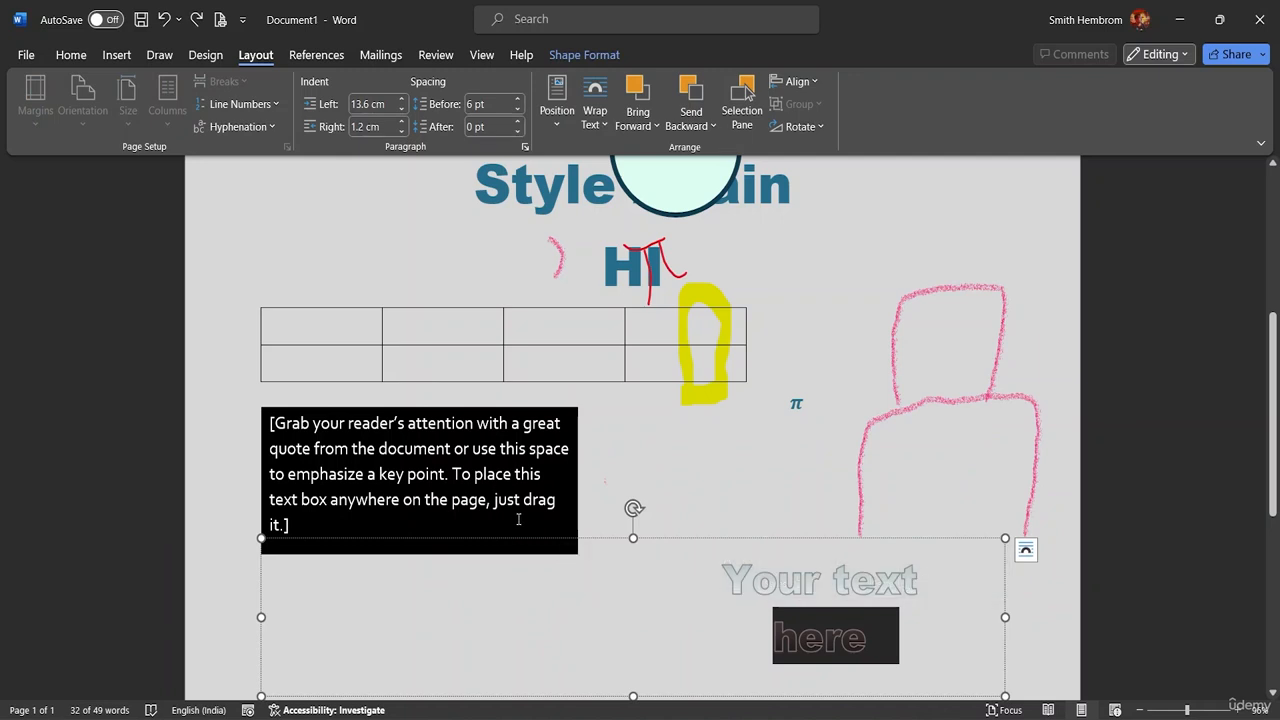
left_click(517, 520)
left_click(609, 500)
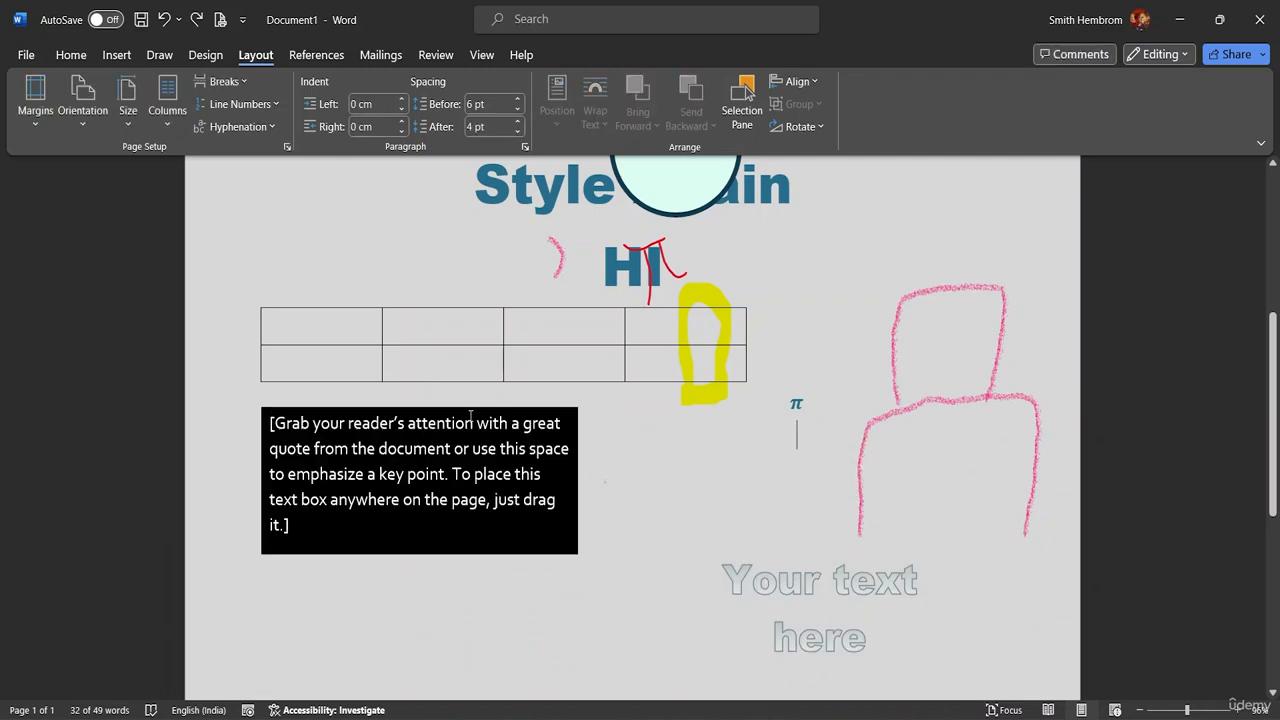
Step: Set the black quote text box's text wrapping to Tight
left_click(495, 479)
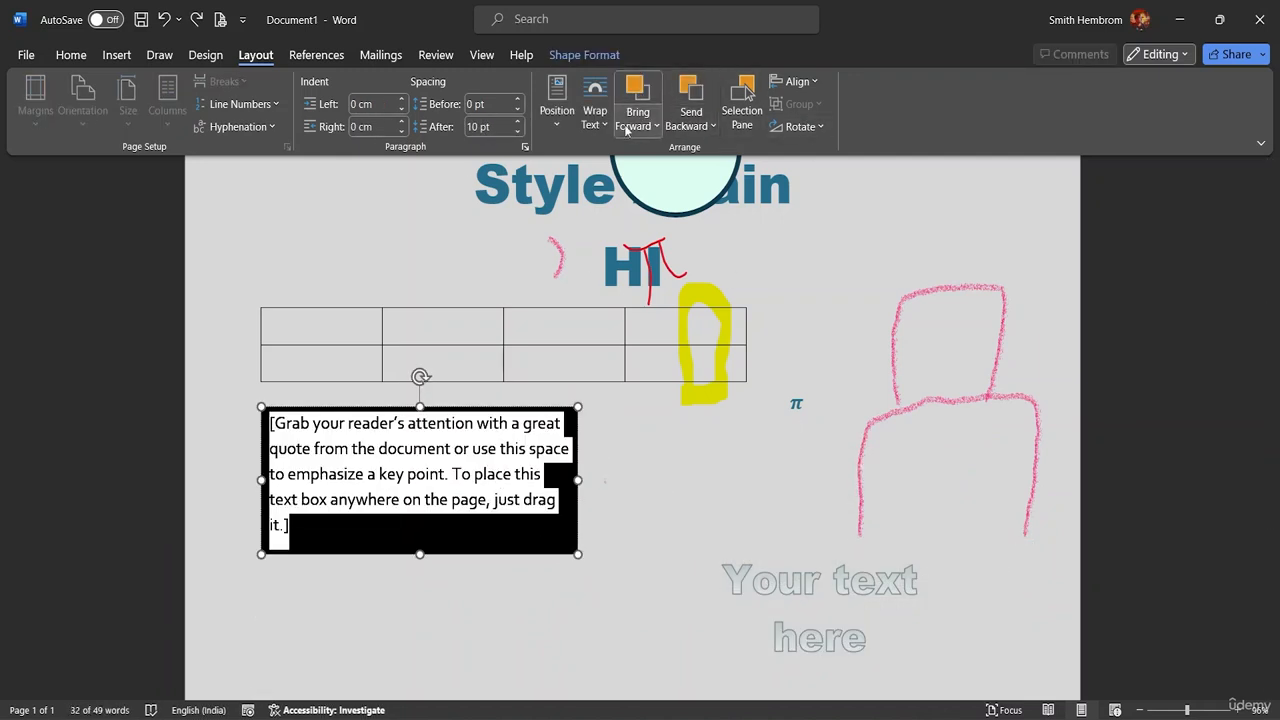
left_click(595, 108)
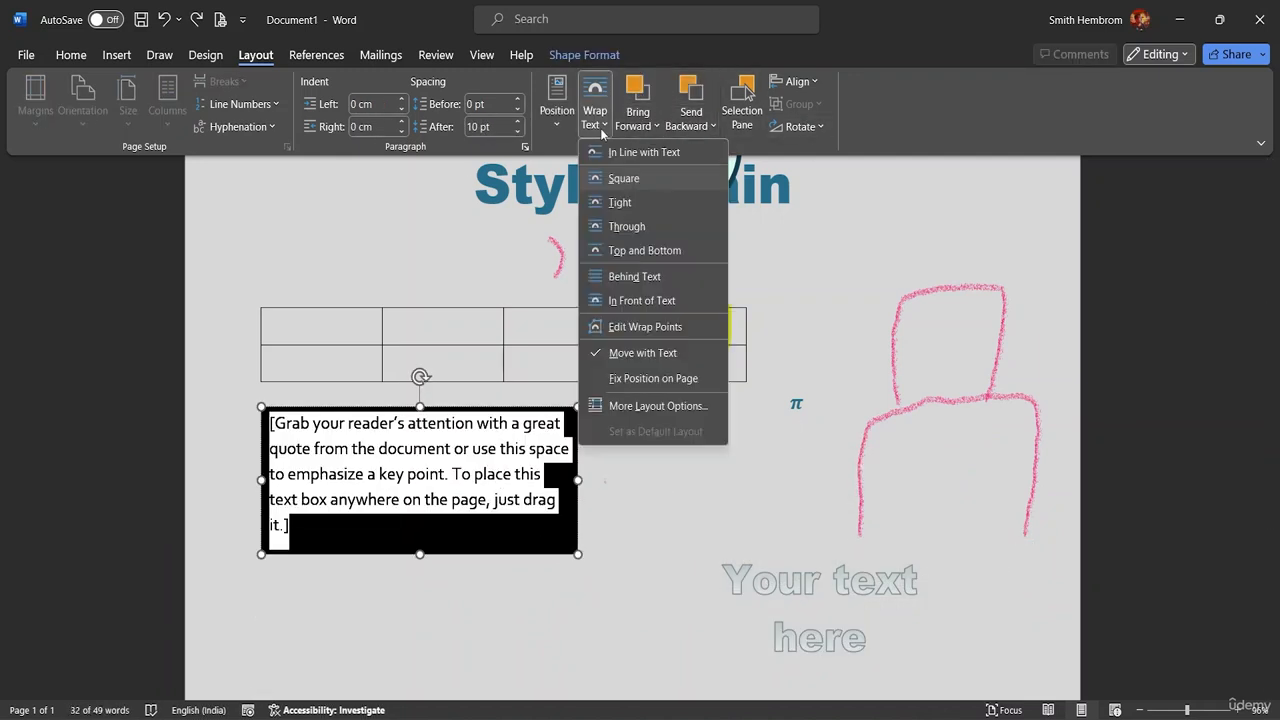
left_click(620, 203)
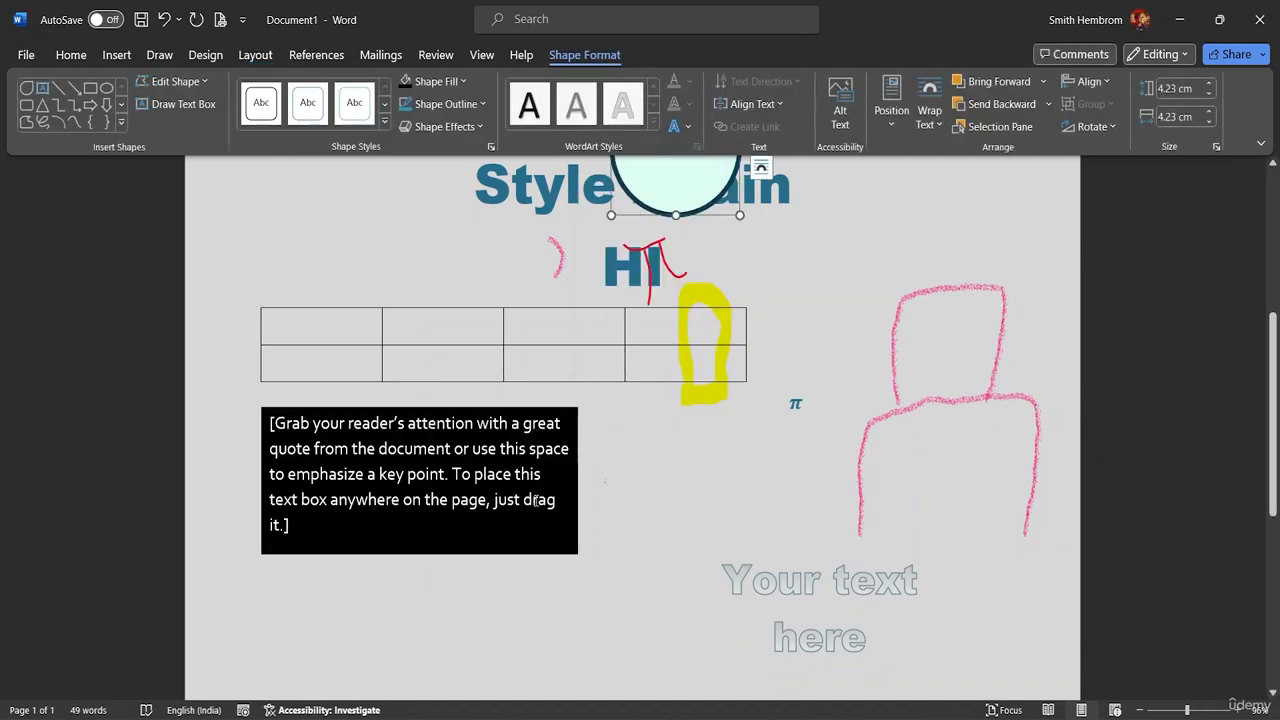
Step: Move the "Your text here" WordArt up into the last column of the table
left_click_drag(568, 541, 735, 398)
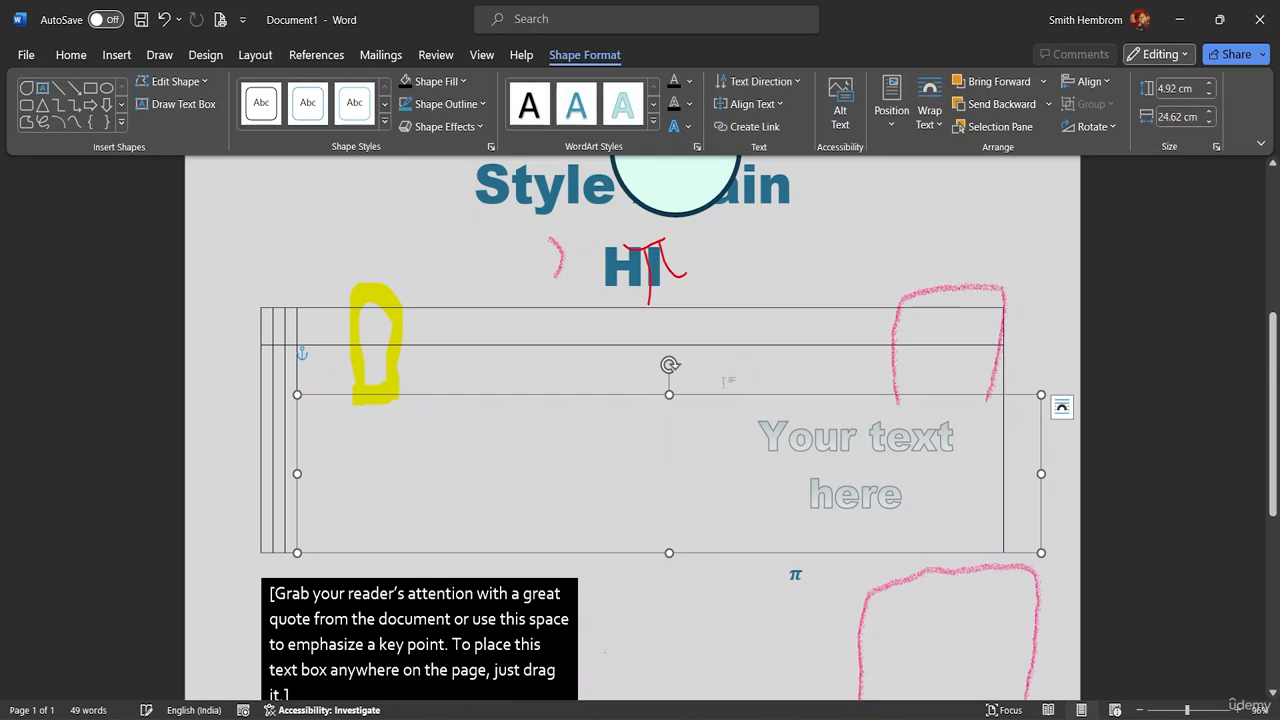
left_click(477, 332)
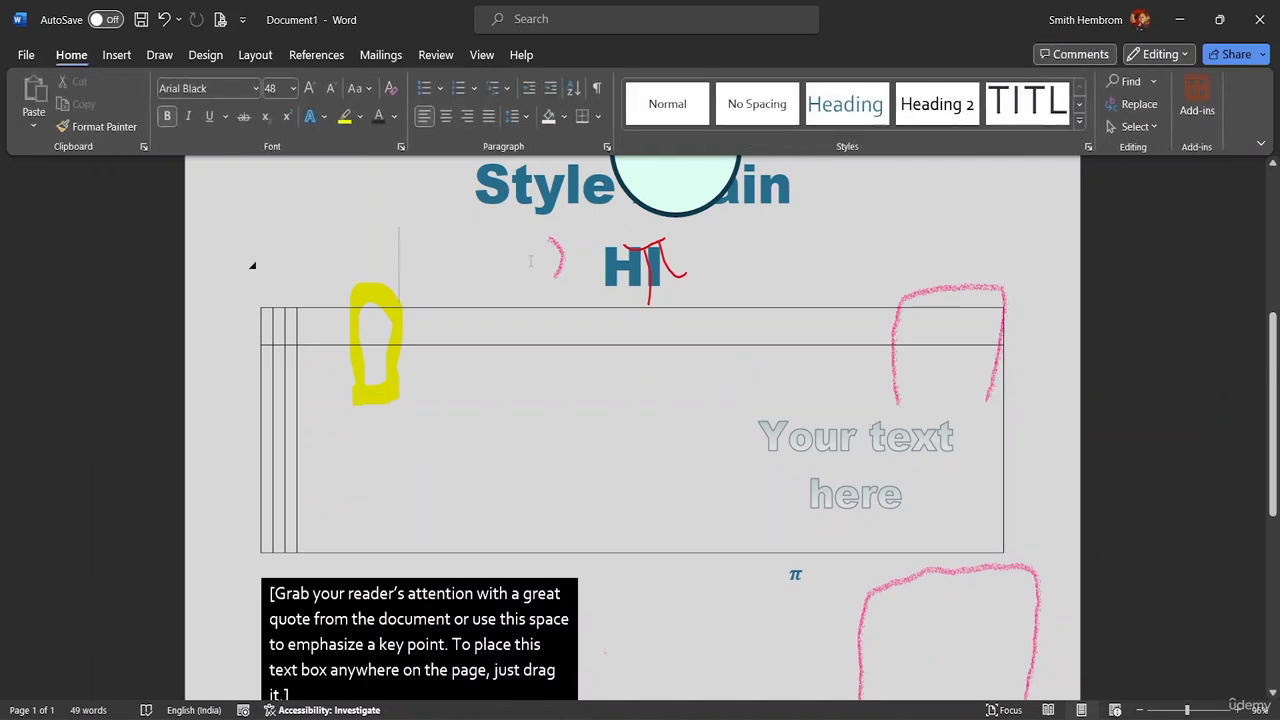
scroll(575, 300, "down", 3)
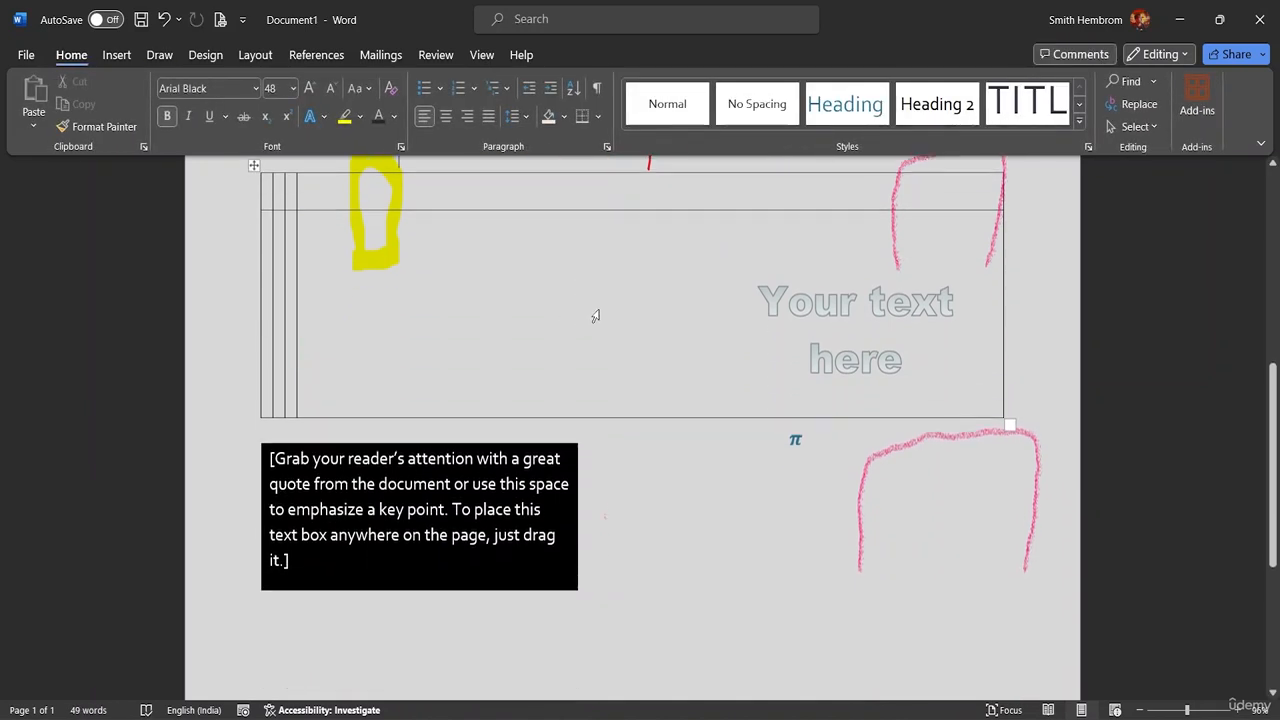
Step: Look through the References, Mailings and Review commands
left_click(312, 56)
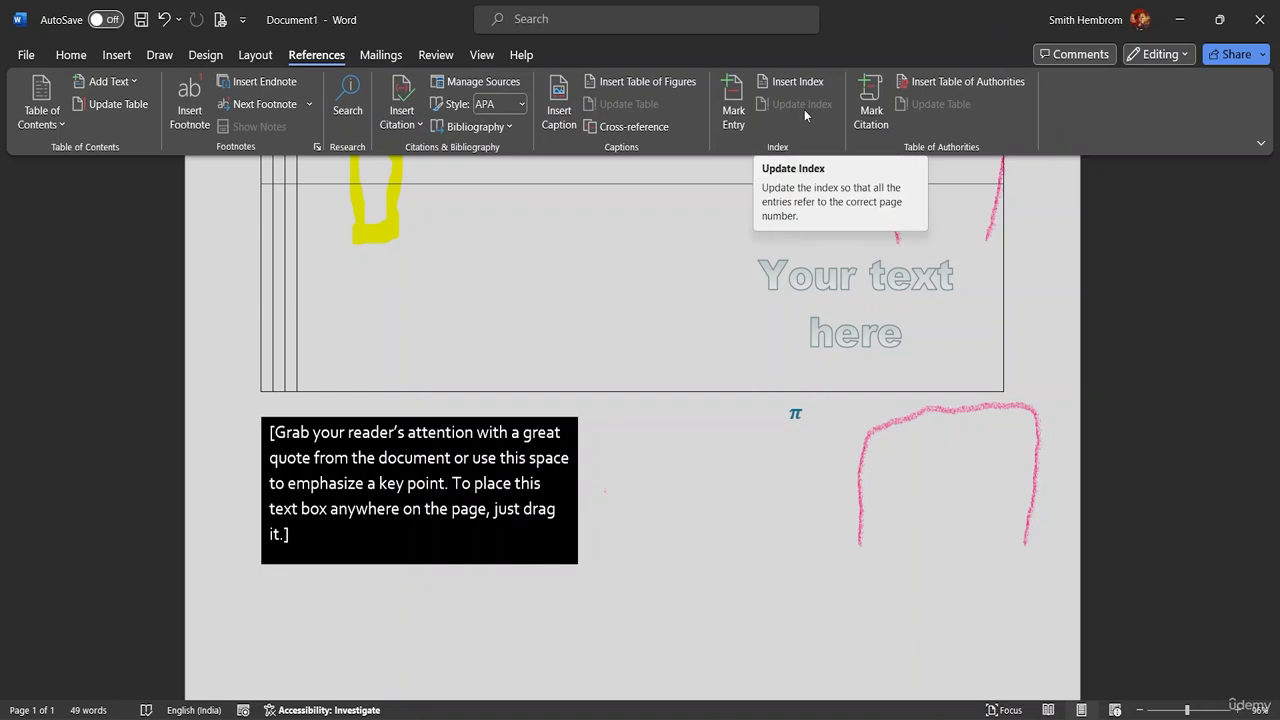
left_click(387, 57)
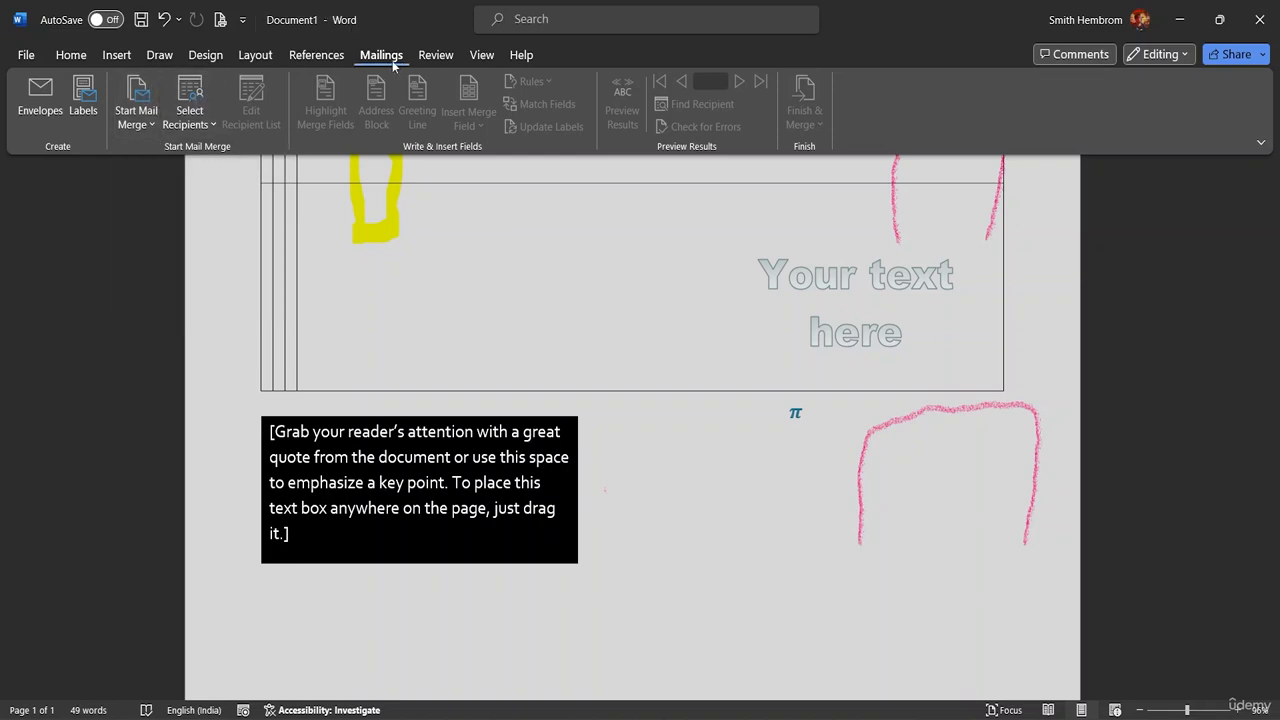
left_click(436, 55)
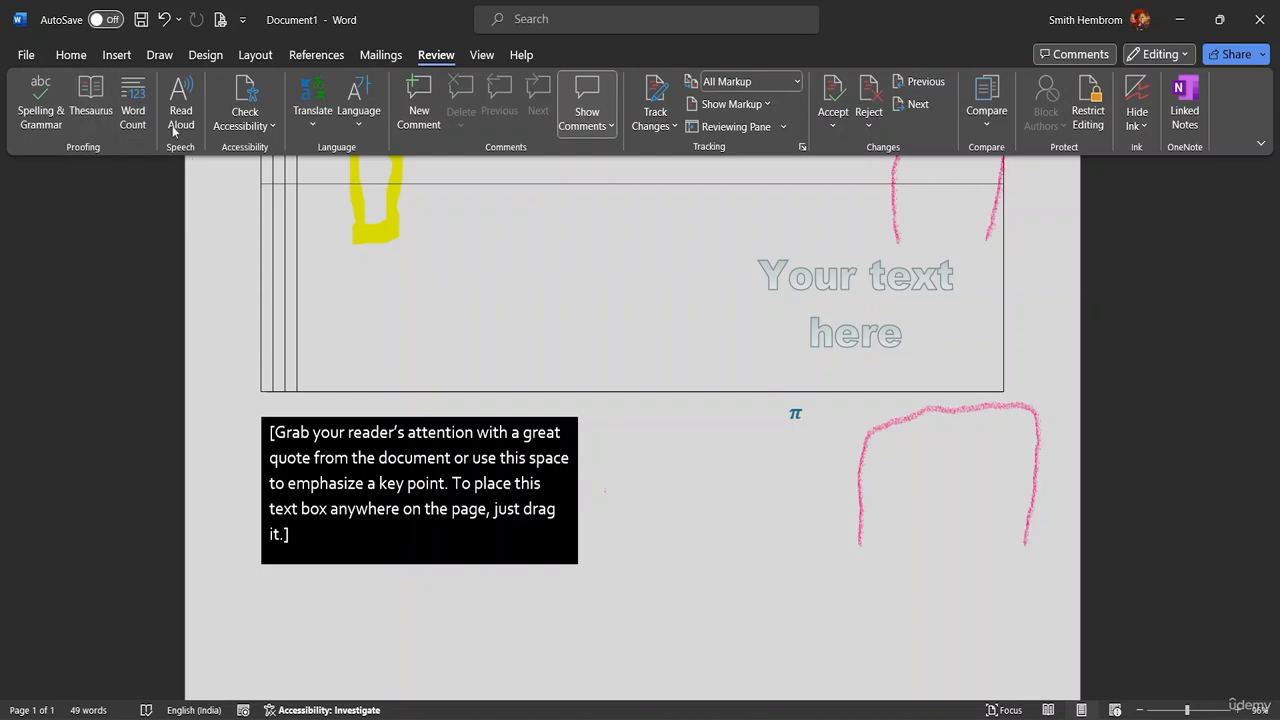
Step: In Restrict Editing, limit formatting to a selection of styles and allow only No changes (Read only) with an exception for Everyone
left_click(1092, 130)
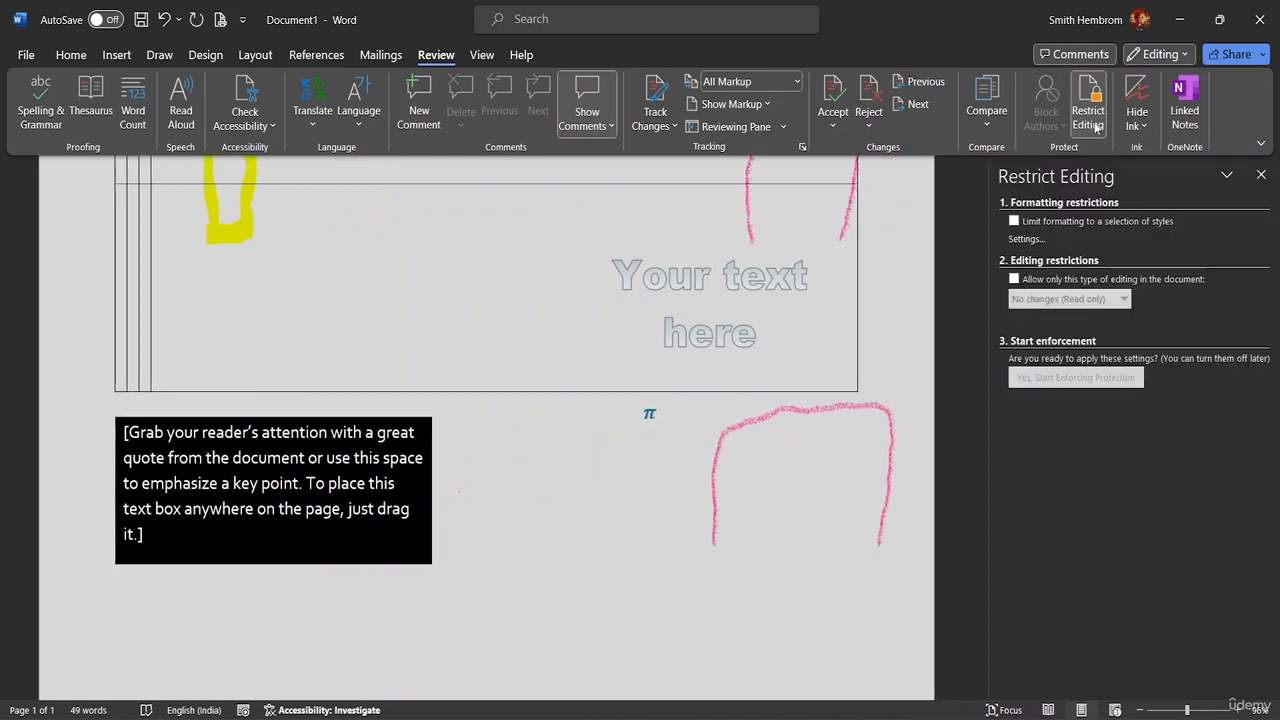
left_click(1015, 221)
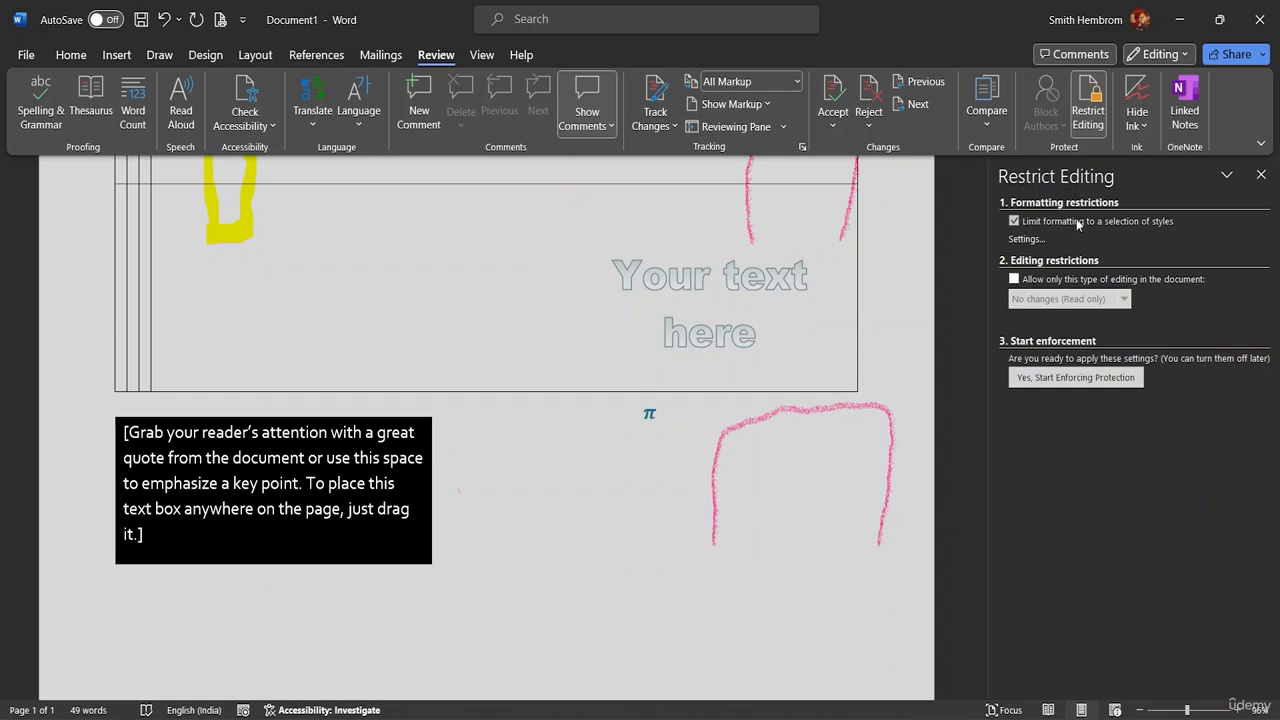
left_click(1015, 280)
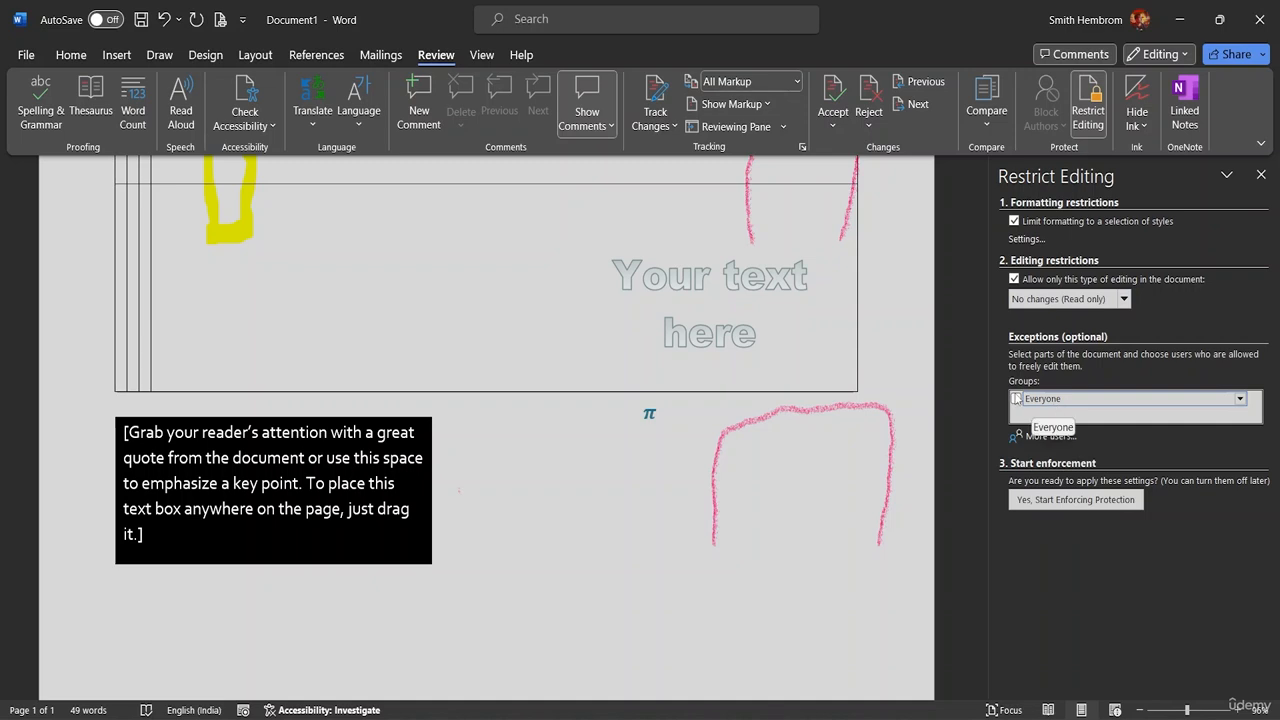
left_click(1016, 399)
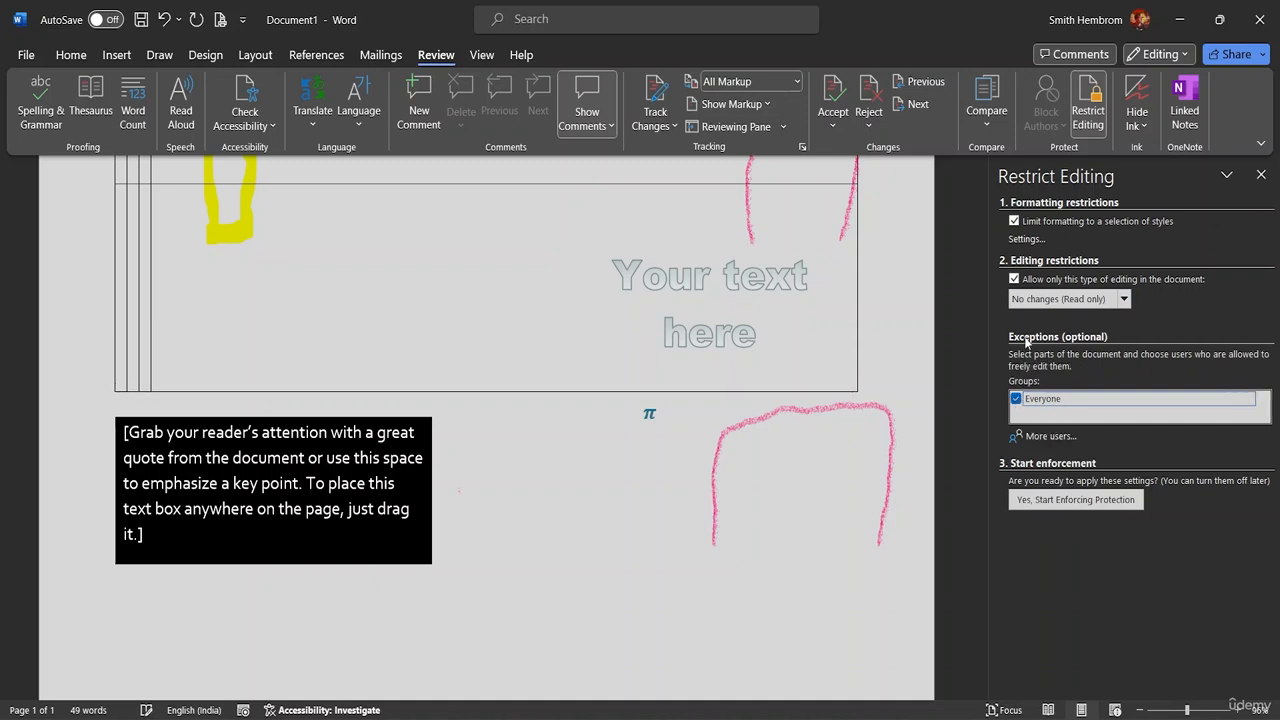
Step: Clear the Everyone exception and both the editing and formatting restrictions, viewing the allowed-styles settings without changing them
left_click(1016, 399)
left_click(1014, 280)
left_click(1025, 239)
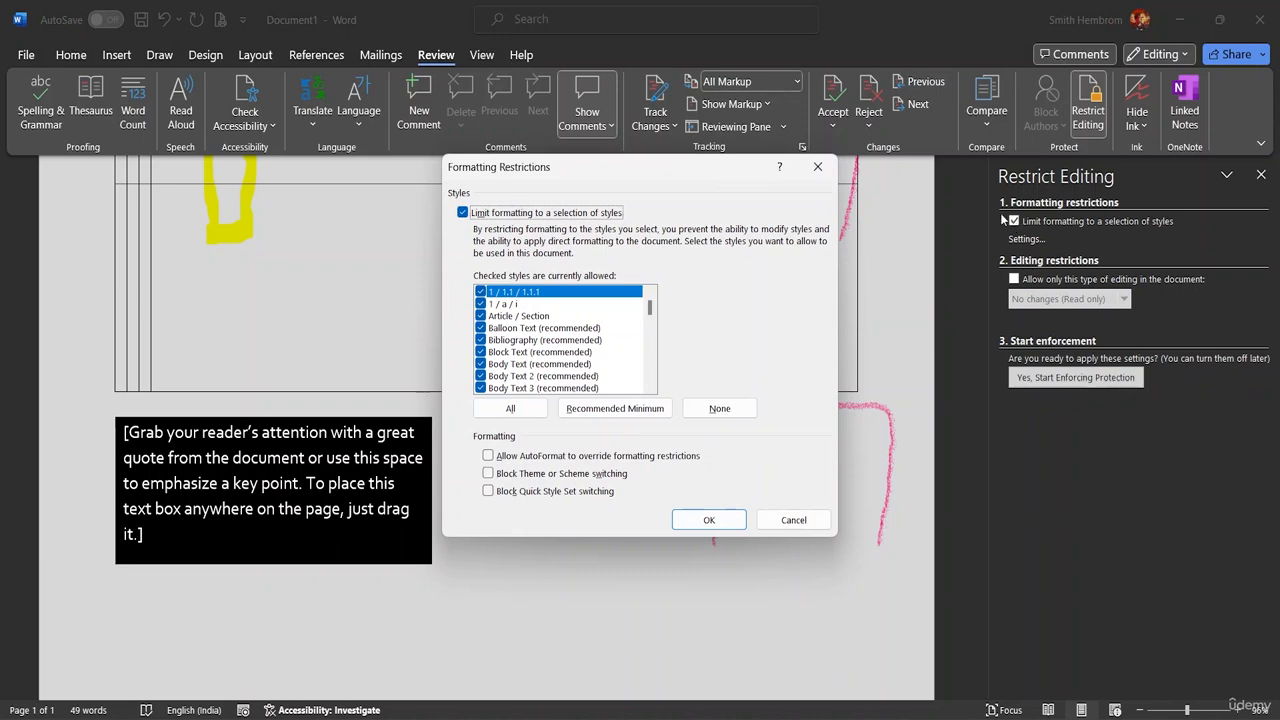
key("Escape")
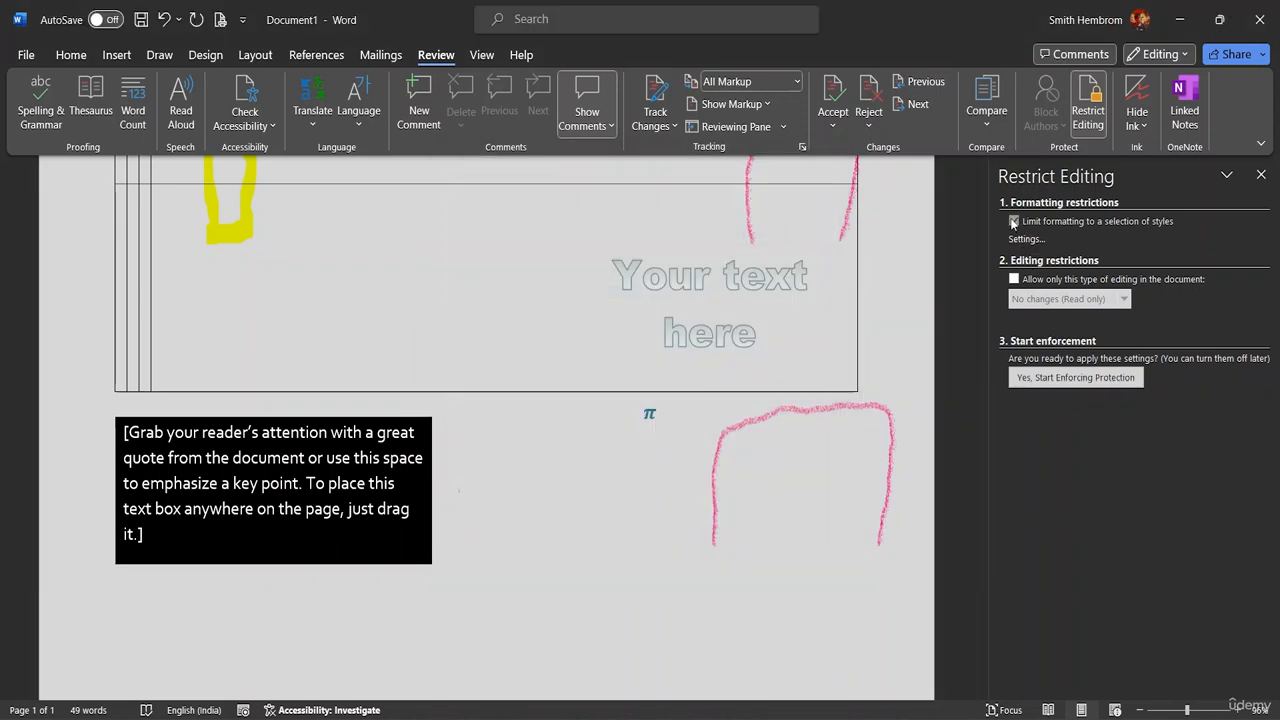
left_click(1013, 222)
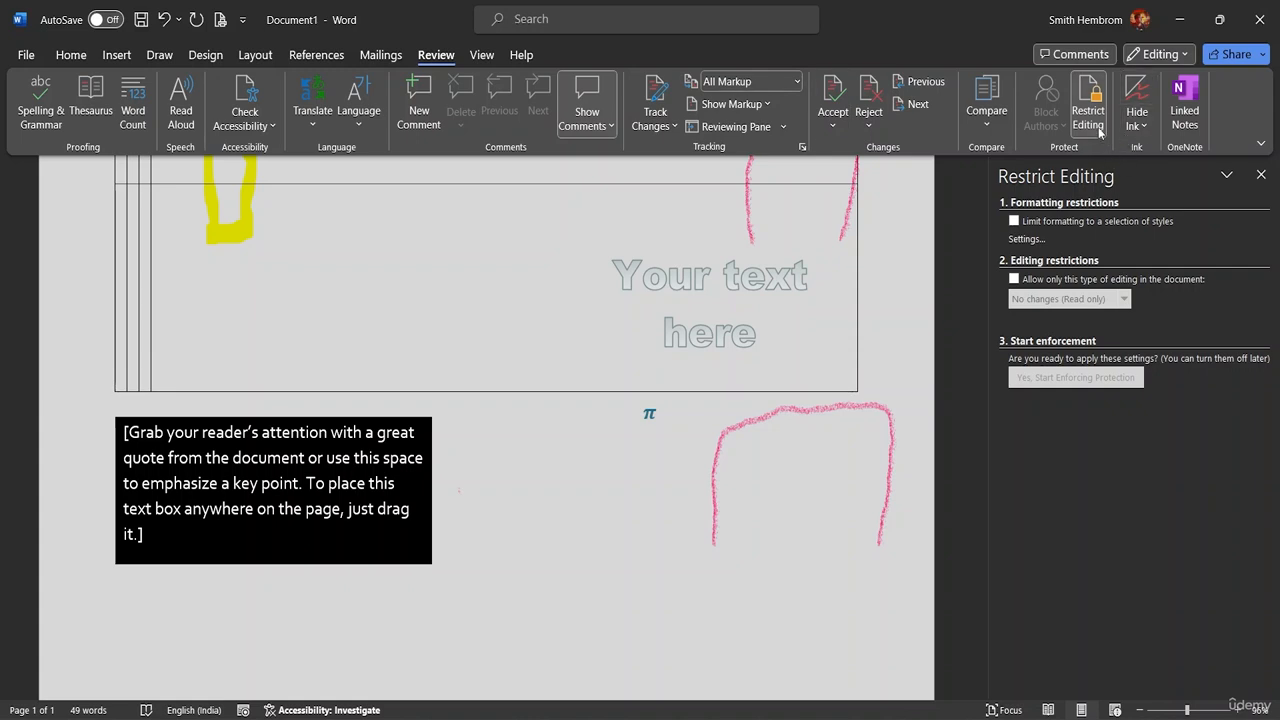
Step: View the document in Read Mode and Web Layout, return to Print Layout, and close Restrict Editing
left_click(483, 55)
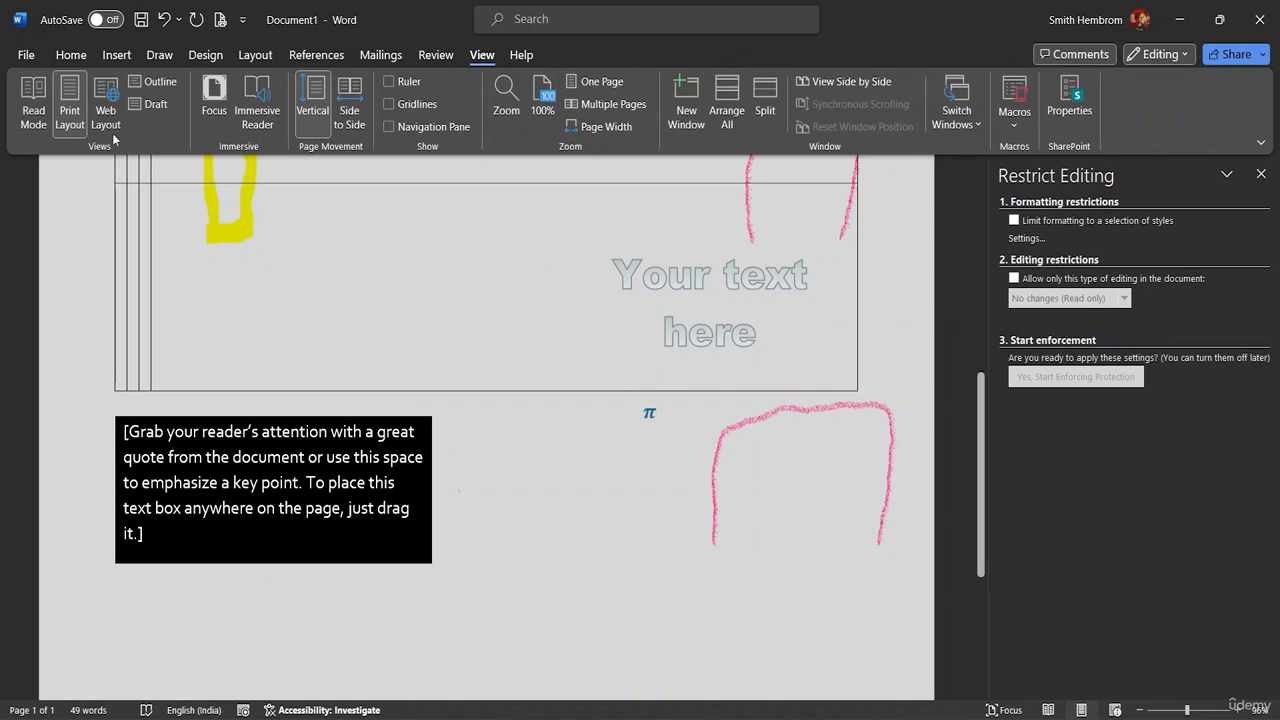
left_click(45, 115)
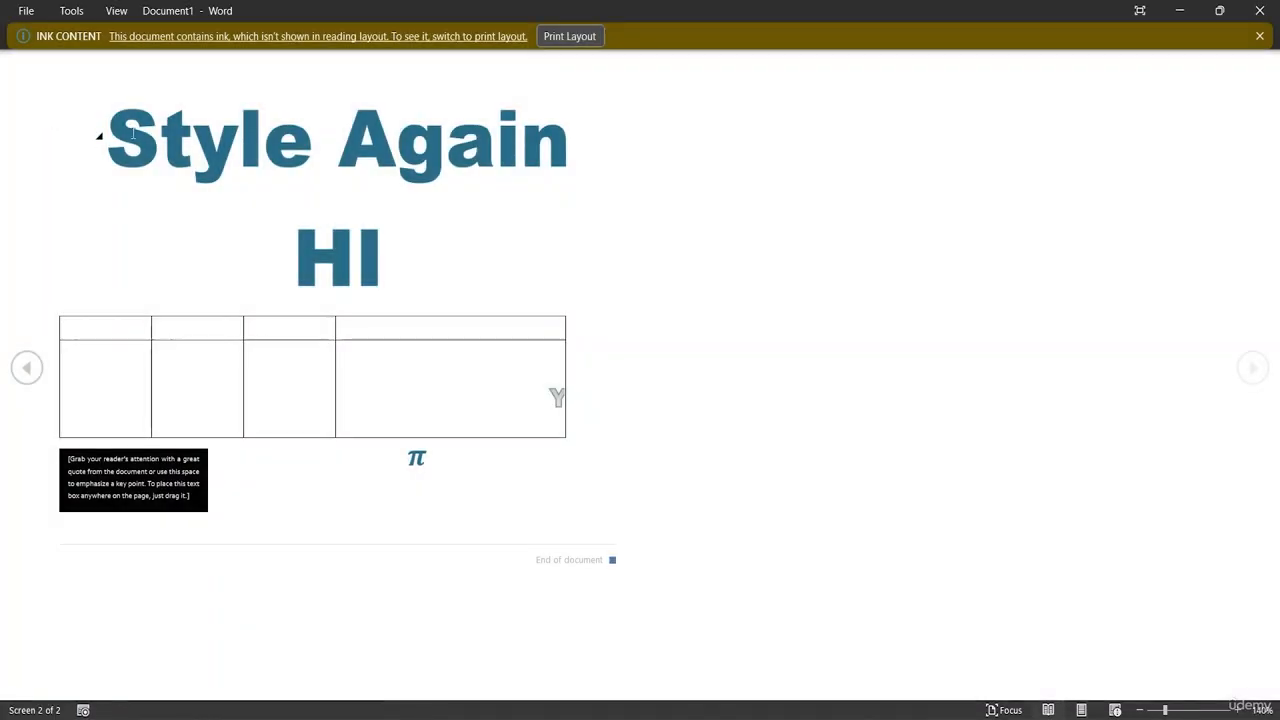
left_click(556, 37)
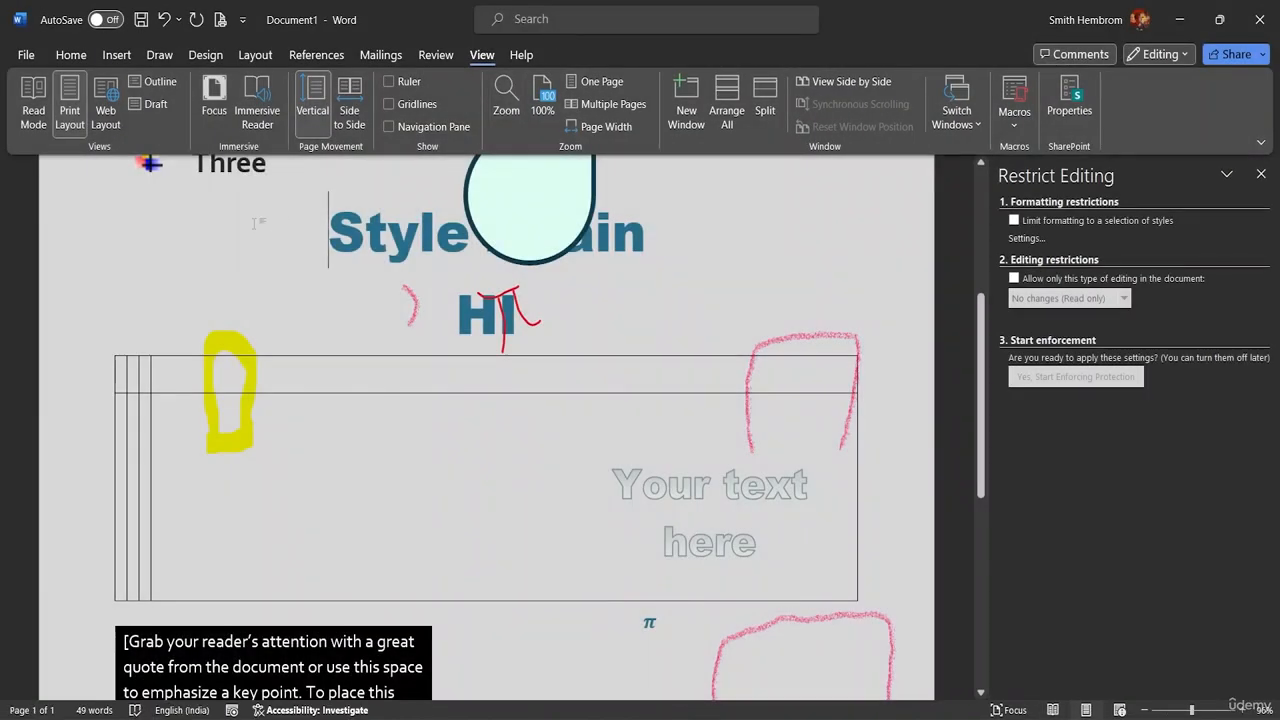
left_click(105, 112)
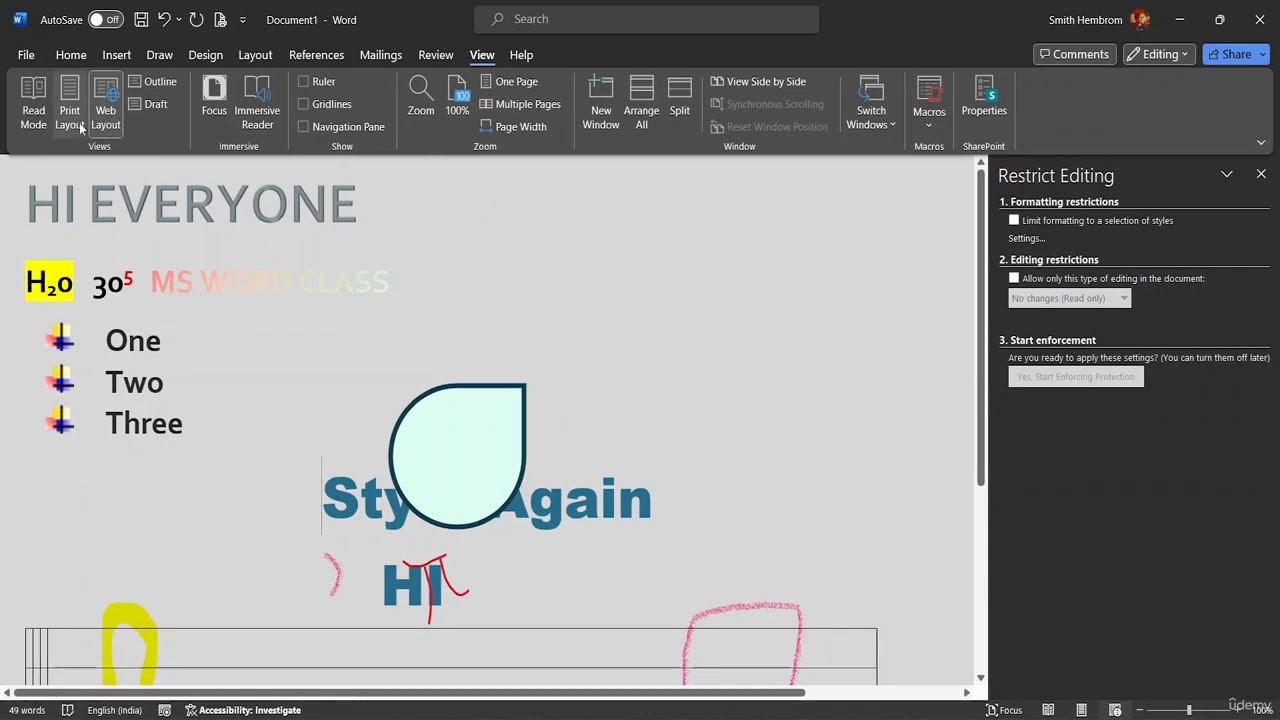
left_click(33, 108)
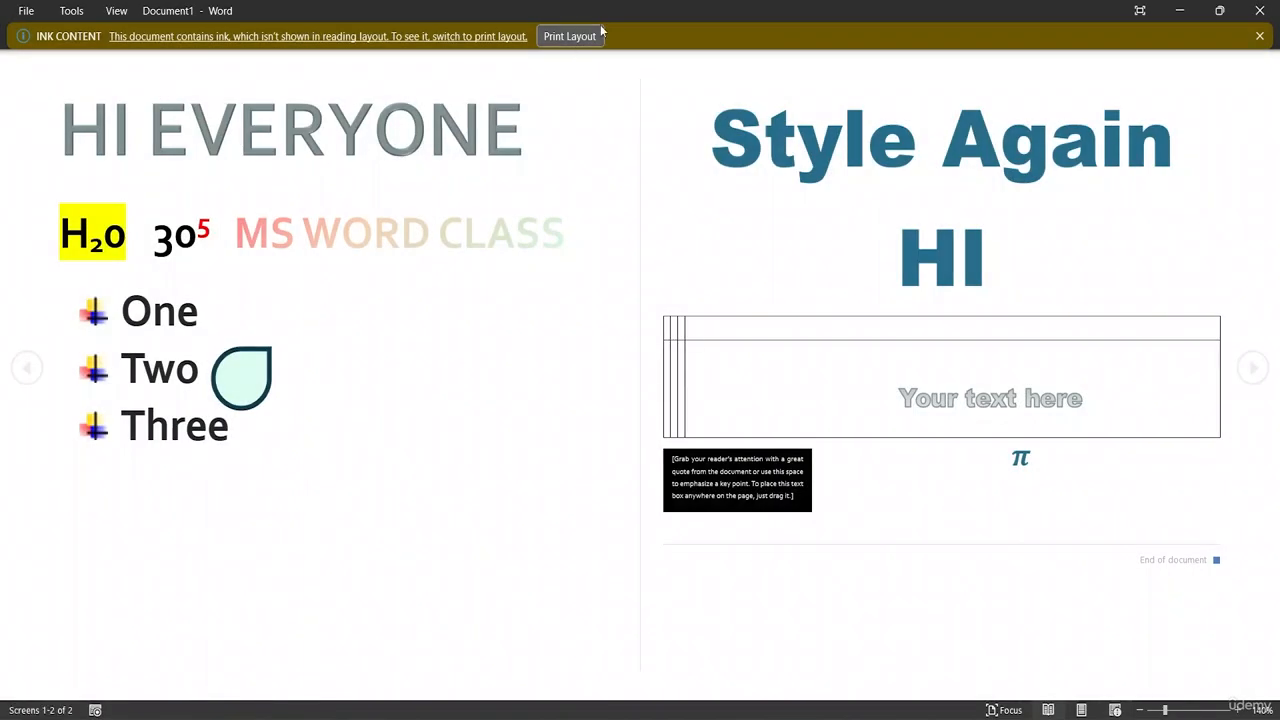
left_click(562, 43)
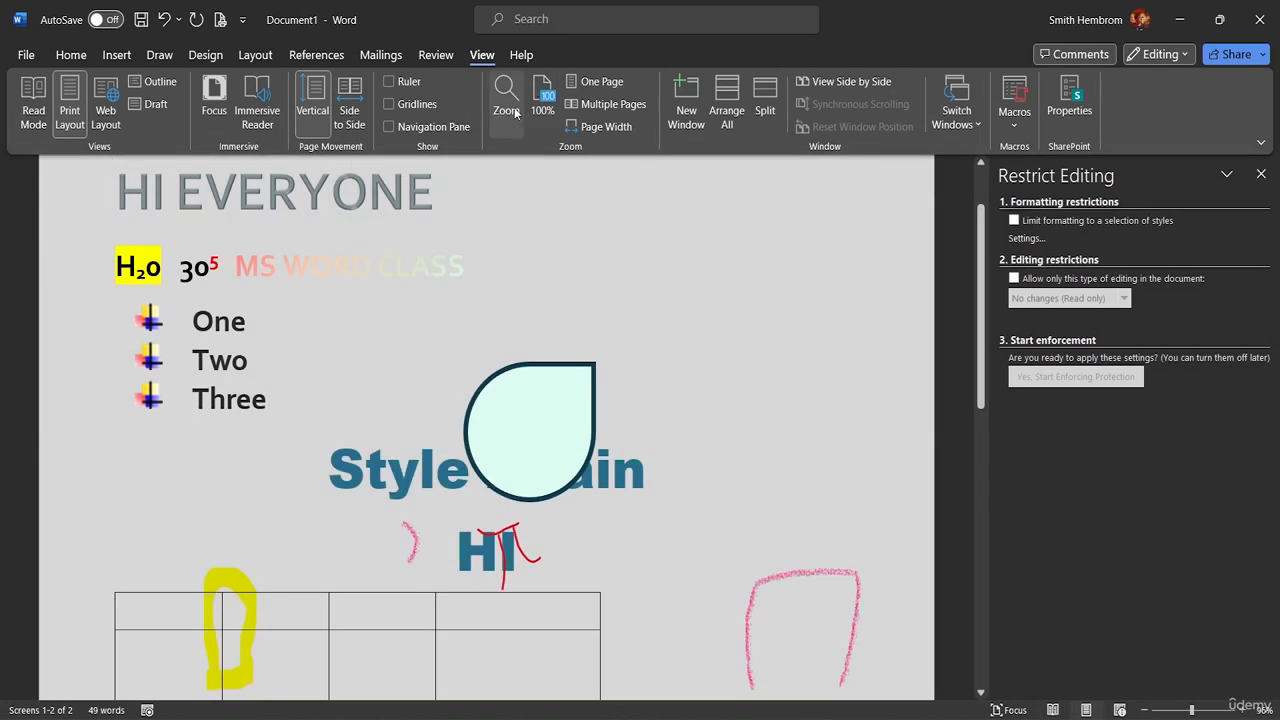
left_click(1260, 174)
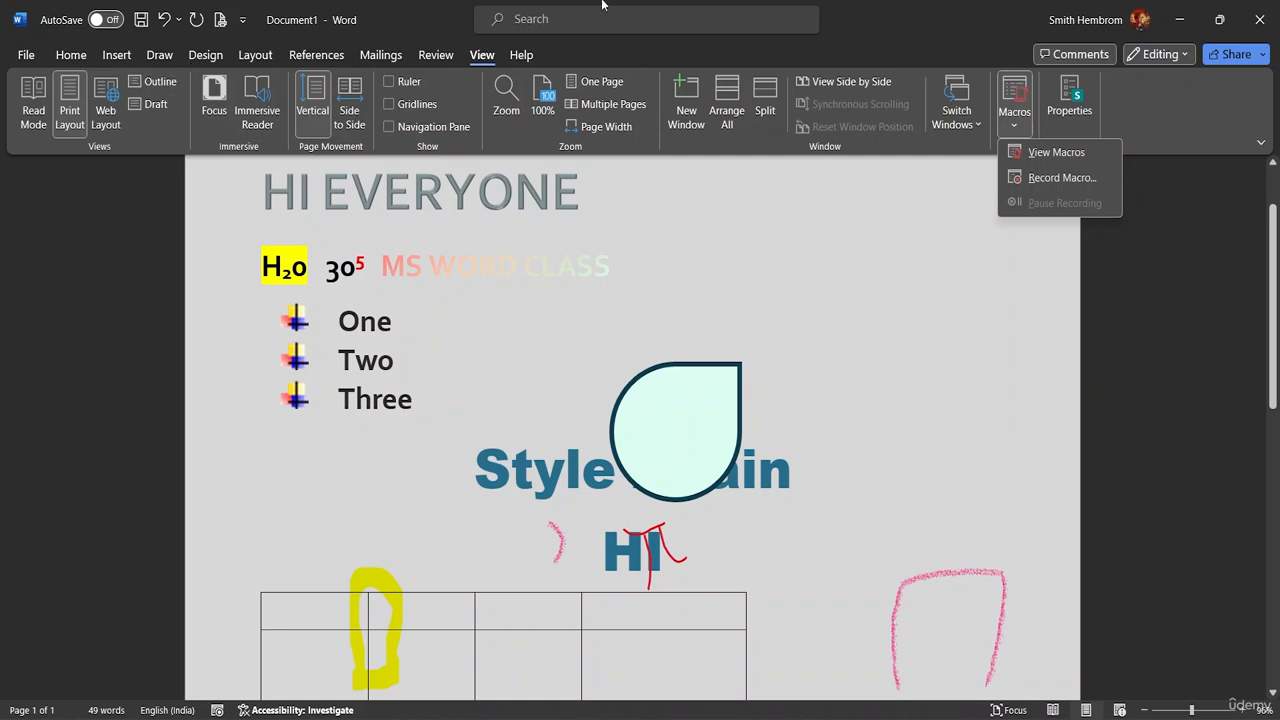
Step: Look through the Help commands and return to the Home commands
right_click(525, 56)
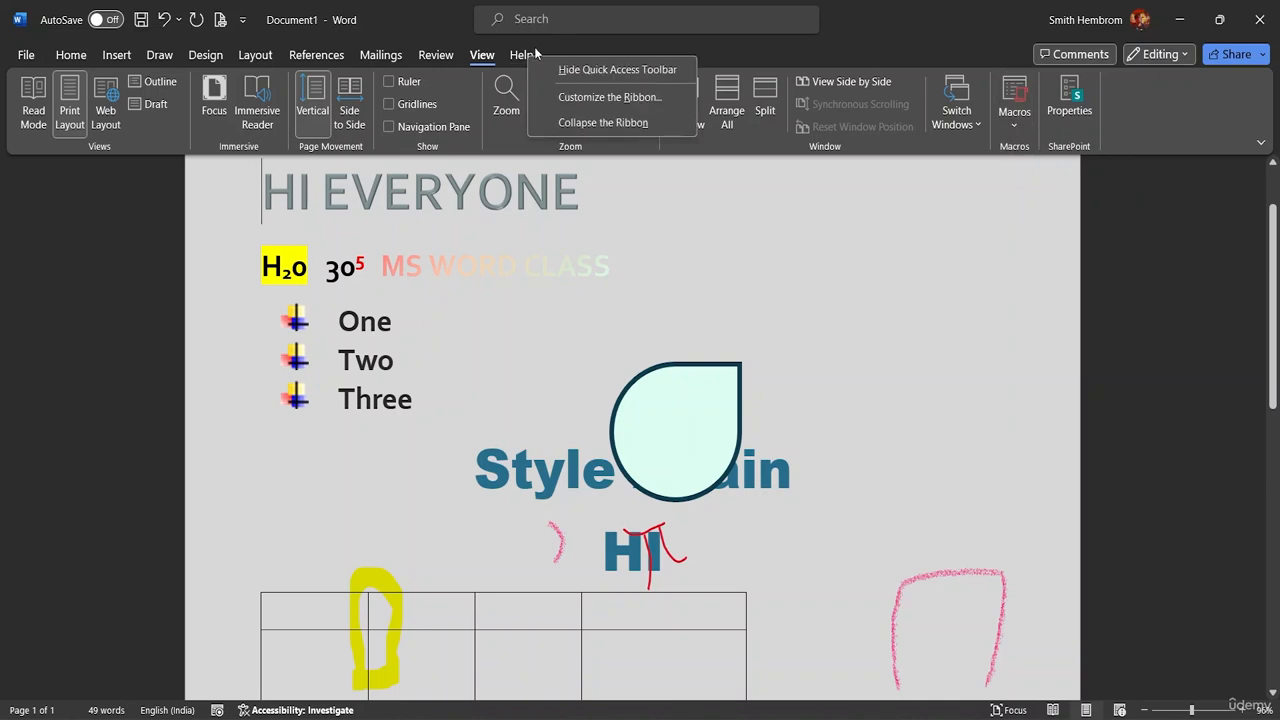
left_click(566, 42)
left_click(526, 55)
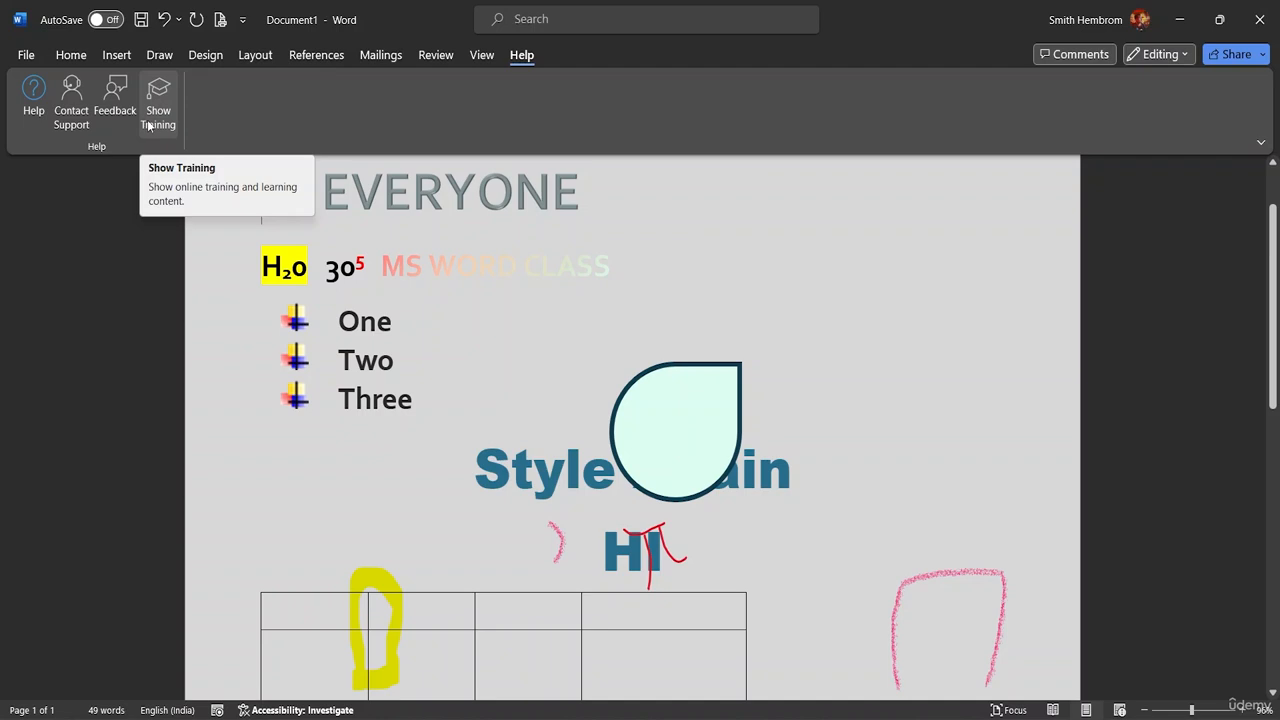
left_click(77, 58)
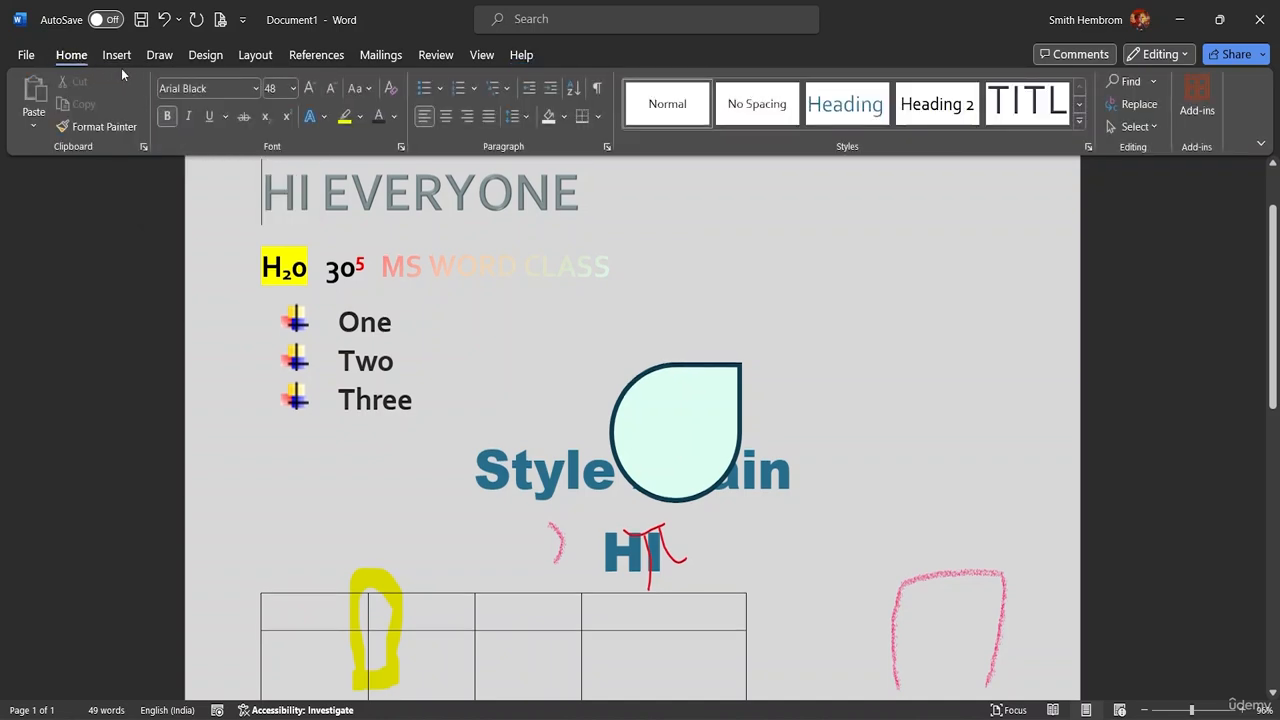